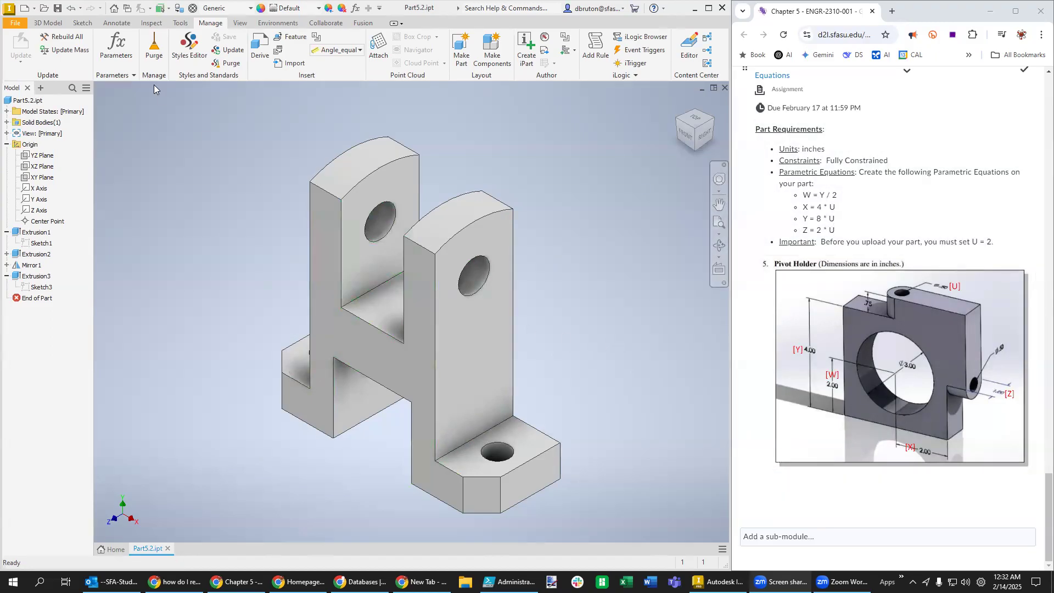
- Create a new part file from the English part templates
{"action": "left_click", "coordinate": [15, 25]}
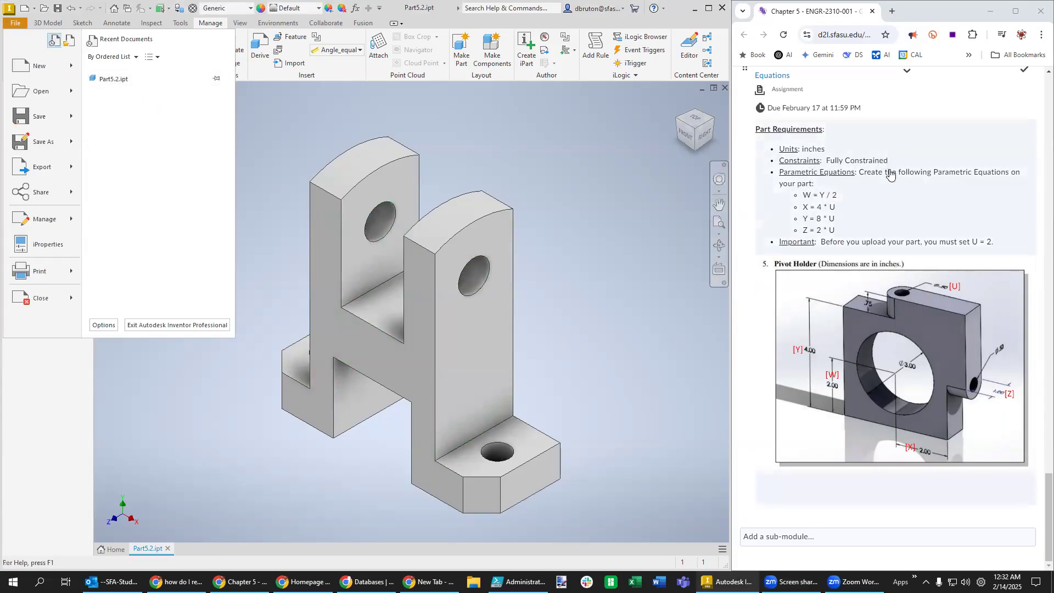
{"action": "left_click", "coordinate": [33, 66]}
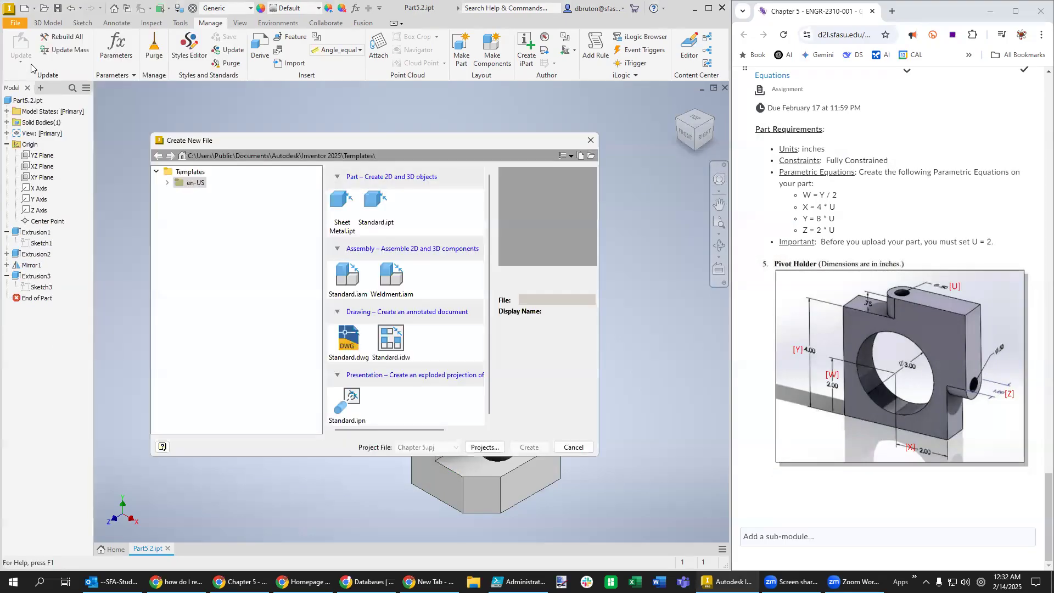
{"action": "left_click", "coordinate": [168, 184]}
{"action": "left_click", "coordinate": [205, 194]}
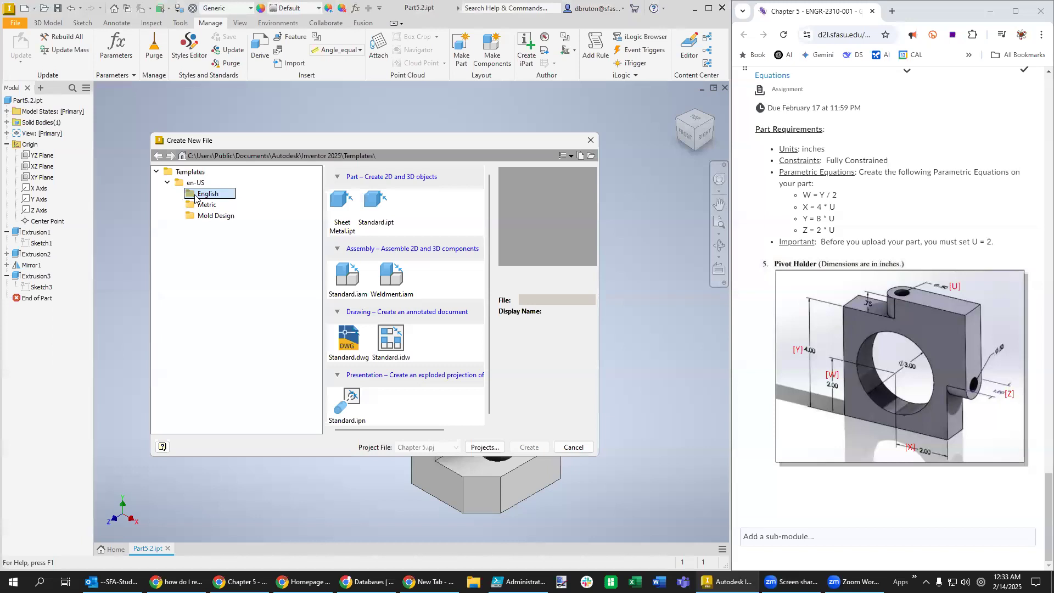
{"action": "left_click", "coordinate": [370, 213]}
{"action": "left_click", "coordinate": [529, 448]}
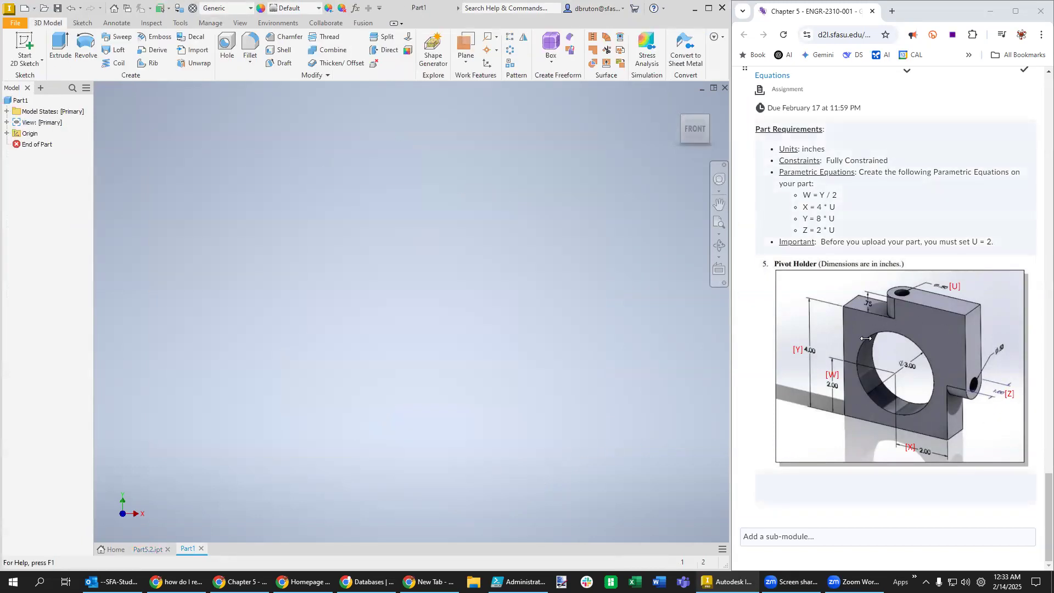
- Start a 2D sketch on the front (XY) plane of the new part
{"action": "left_click", "coordinate": [42, 60]}
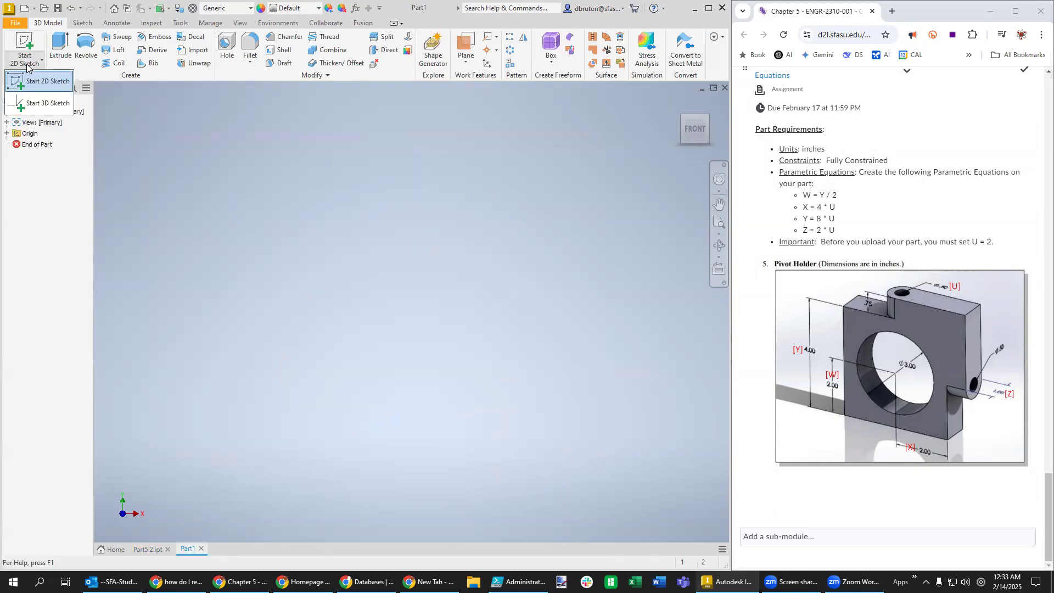
{"action": "left_click", "coordinate": [44, 83]}
{"action": "left_click", "coordinate": [341, 173]}
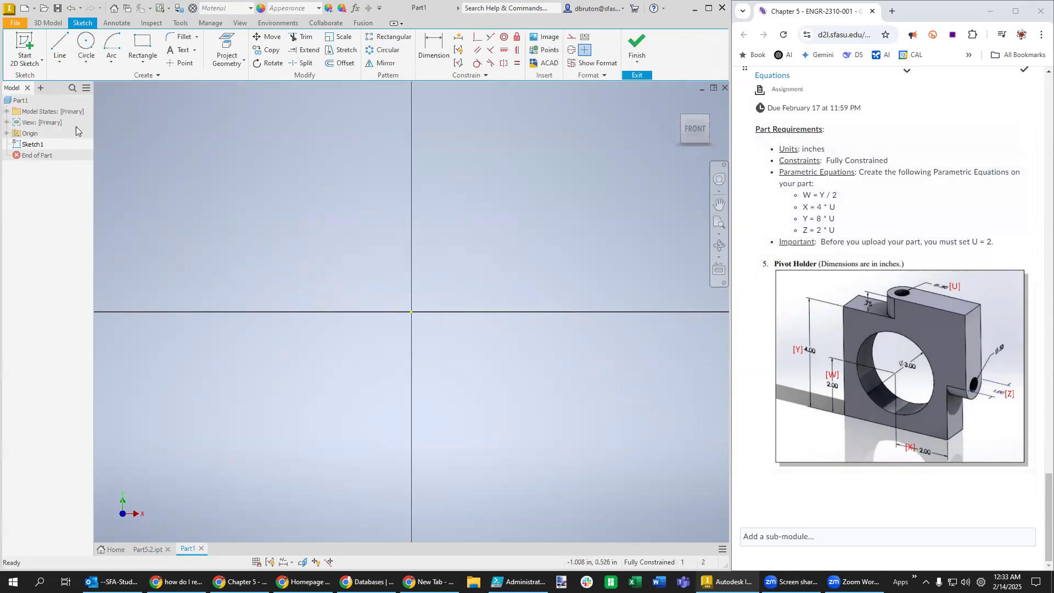
- Sketch a two-point center rectangle about 0.63 in high, centered on the origin
{"action": "left_click", "coordinate": [139, 39]}
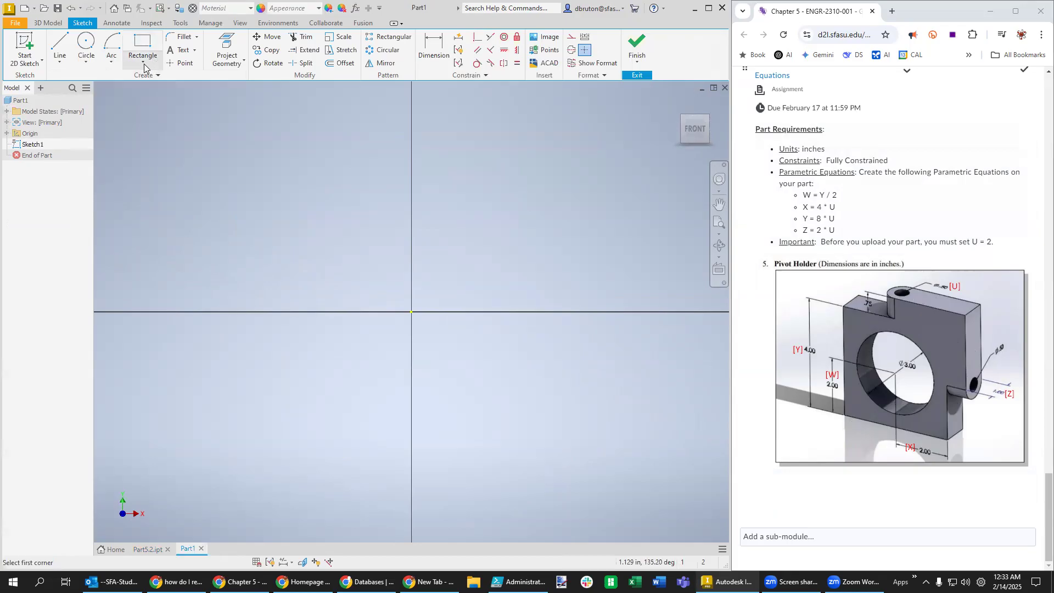
{"action": "left_click", "coordinate": [144, 64]}
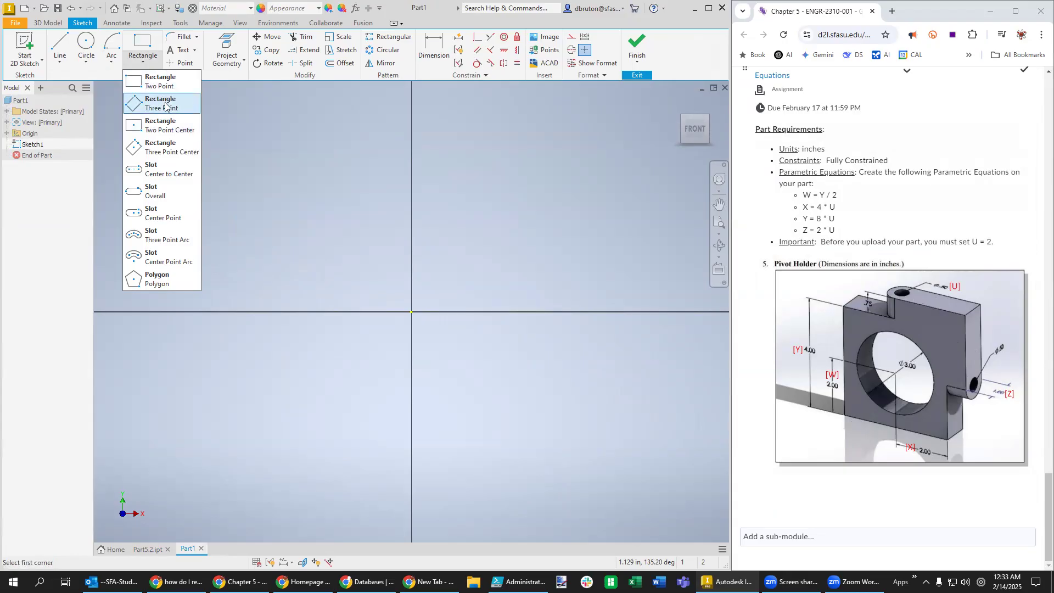
{"action": "left_click", "coordinate": [165, 129]}
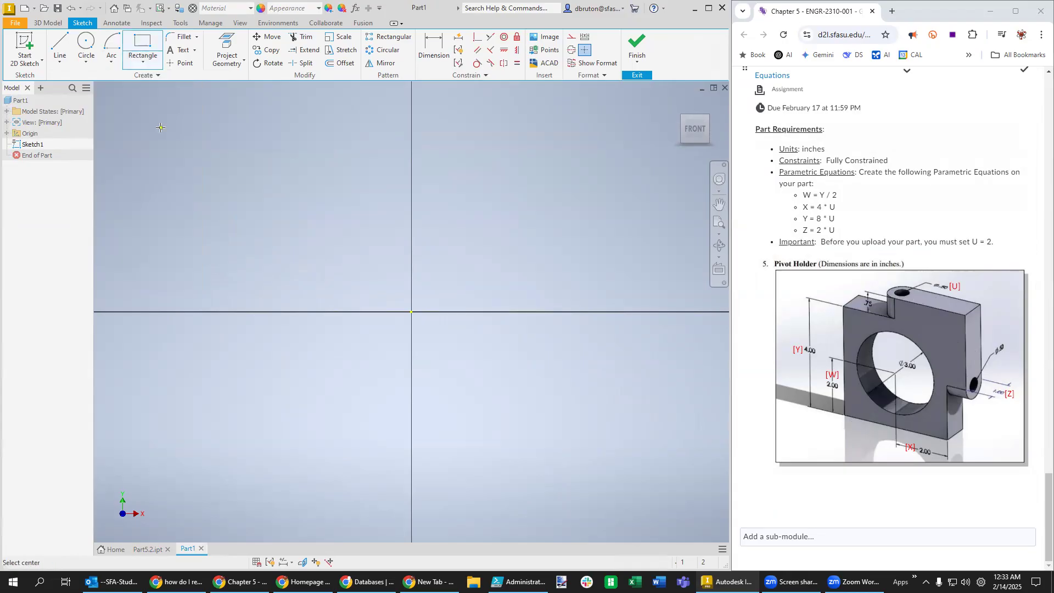
{"action": "left_click", "coordinate": [418, 311]}
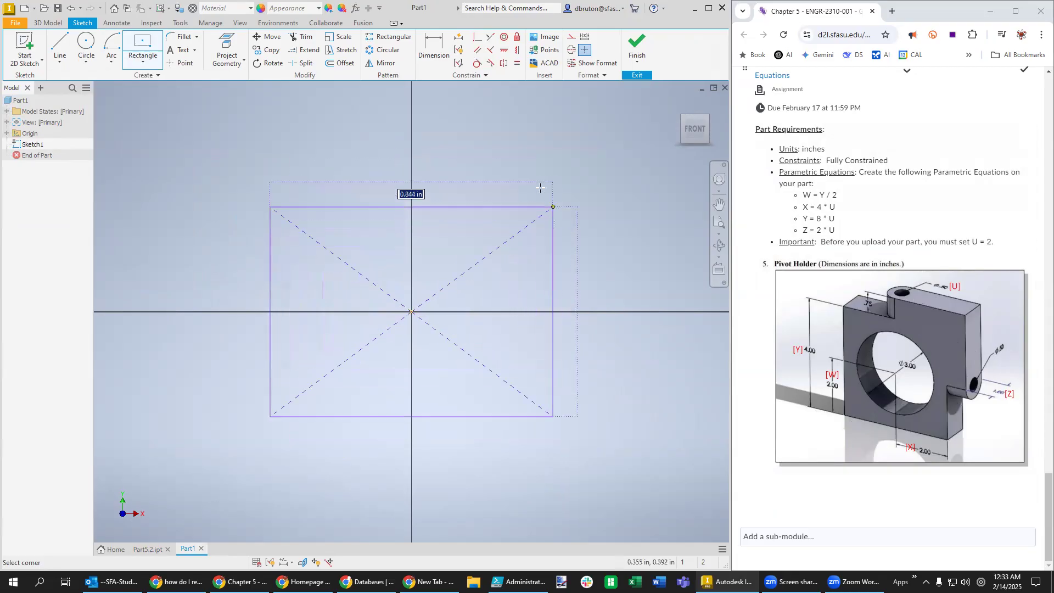
{"action": "left_click", "coordinate": [534, 204]}
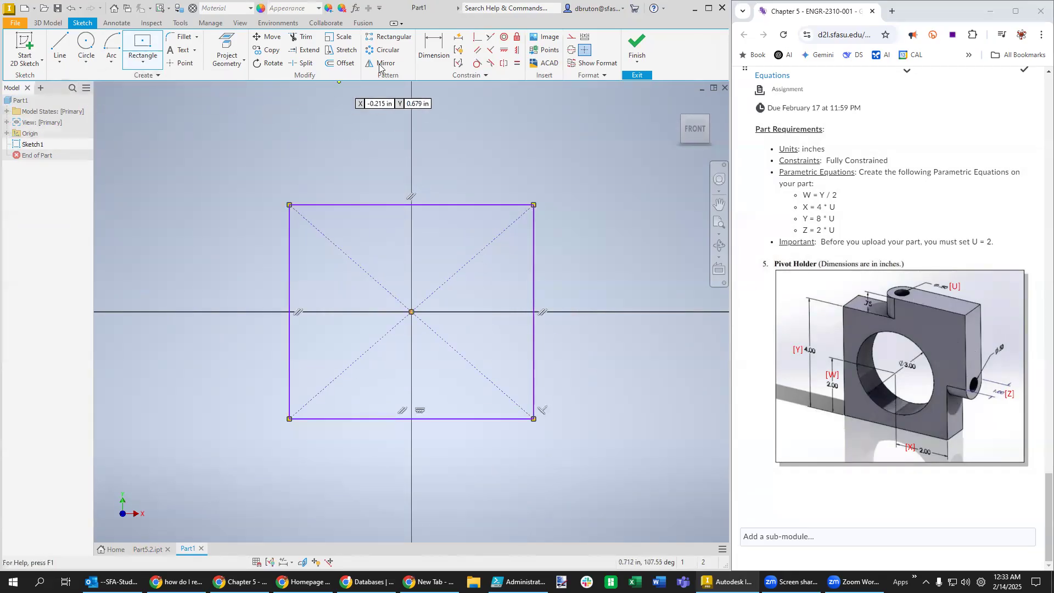
- Dimension the rectangle's height as 4 in and move the dimension clear of its vertical side
{"action": "left_click", "coordinate": [434, 49]}
{"action": "left_click", "coordinate": [548, 292]}
{"action": "left_click", "coordinate": [562, 294]}
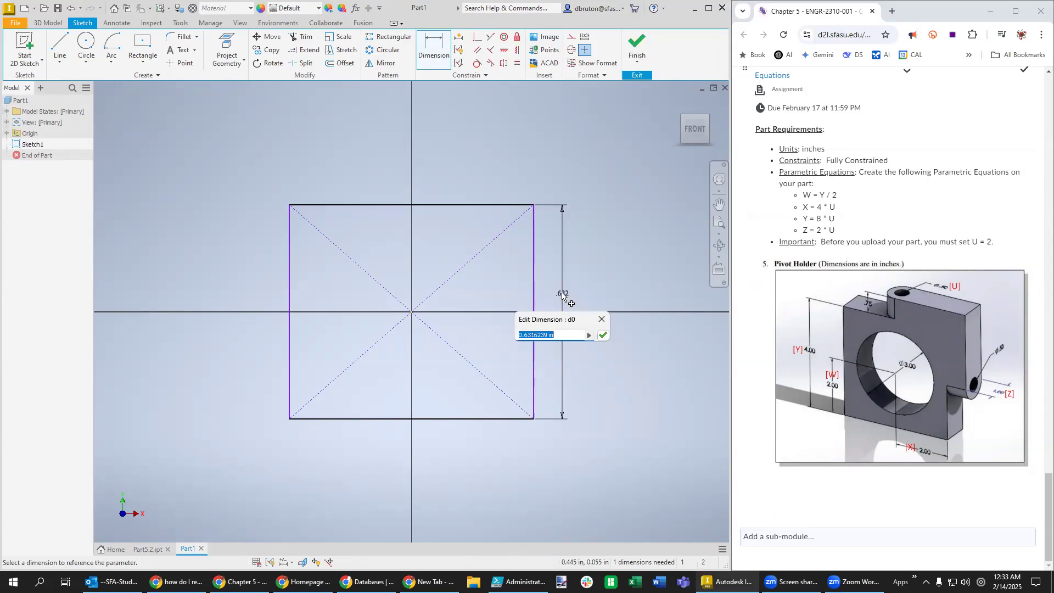
{"action": "type", "text": "4"}
{"action": "left_click", "coordinate": [604, 336]}
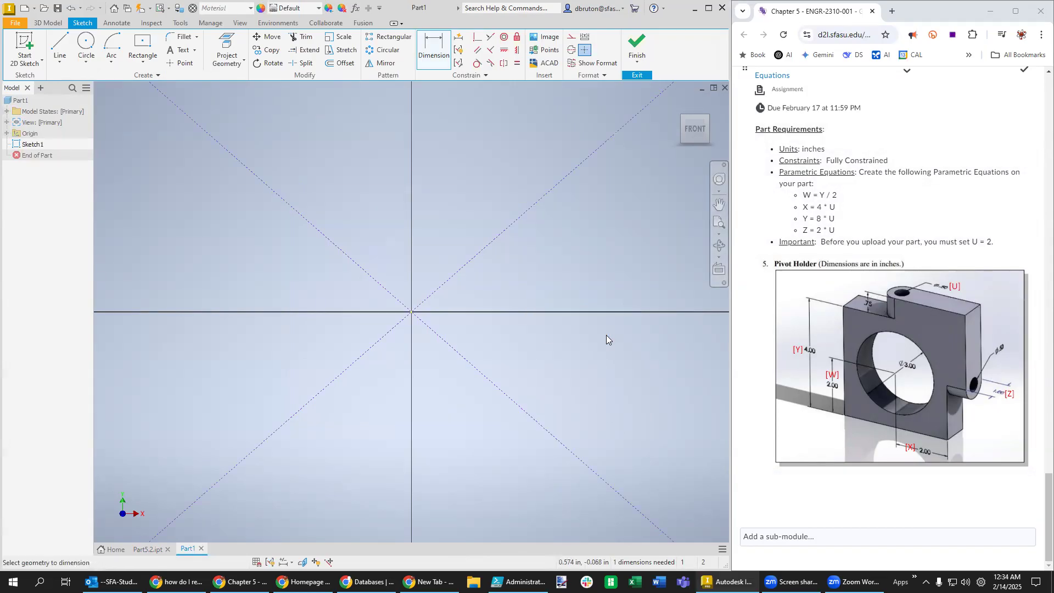
{"action": "left_click", "coordinate": [718, 222]}
{"action": "scroll", "coordinate": [659, 334], "scroll_direction": "down", "scroll_amount": 3}
{"action": "scroll", "coordinate": [659, 334], "scroll_direction": "up", "scroll_amount": 3}
{"action": "left_click", "coordinate": [678, 310]}
{"action": "key", "text": "Escape"}
{"action": "left_click_drag", "start_coordinate": [662, 308], "coordinate": [676, 309]}
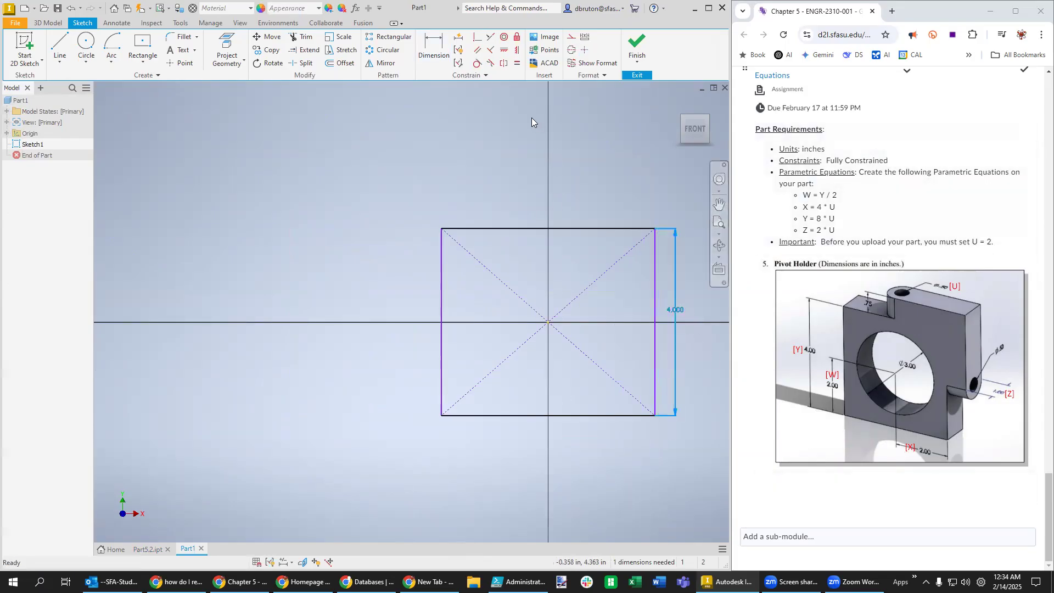
- Apply an equal constraint between the rectangle's upper edge and its vertical side to make it square
{"action": "left_click", "coordinate": [517, 63]}
{"action": "left_click", "coordinate": [592, 229]}
{"action": "left_click", "coordinate": [654, 267]}
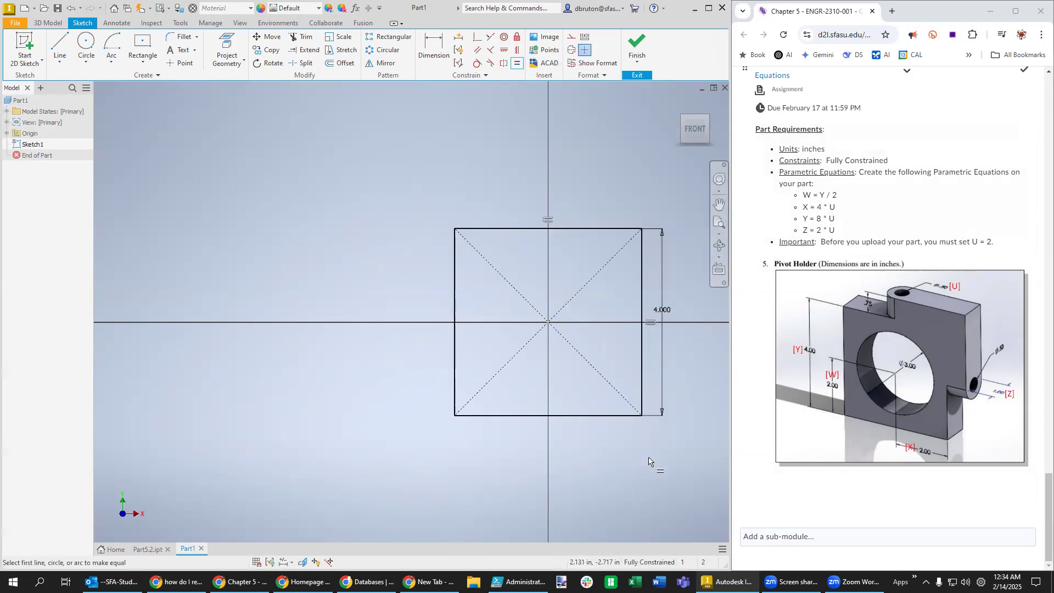
- Sketch a center-point circle about 2.69 in in diameter at the origin, inside the square
{"action": "left_click", "coordinate": [86, 45]}
{"action": "left_click", "coordinate": [548, 323]}
{"action": "left_click", "coordinate": [607, 298]}
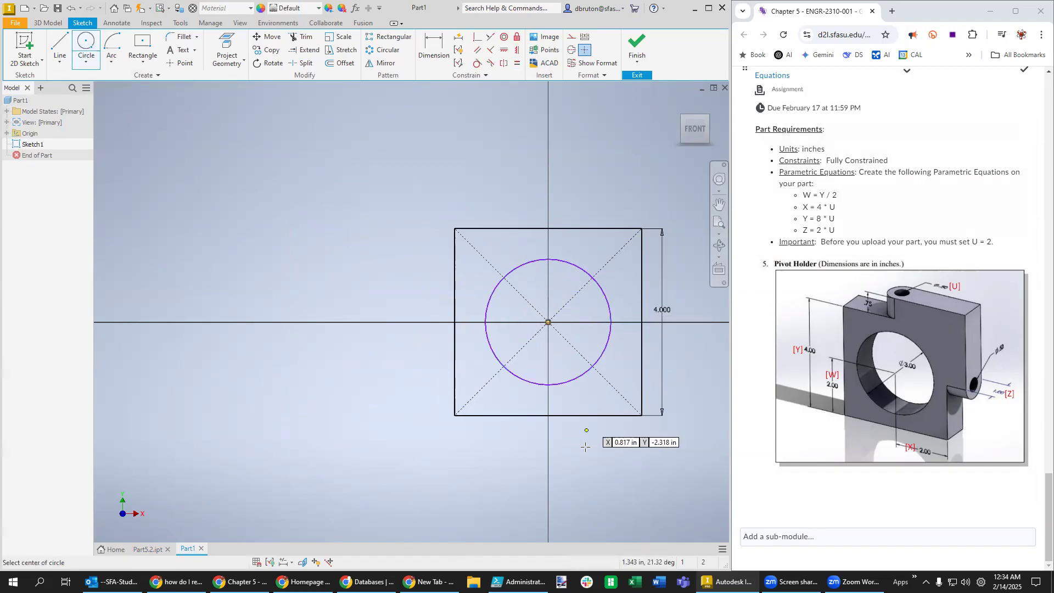
{"action": "key", "text": "Escape"}
- Dimension the circle's diameter as 3 in
{"action": "left_click", "coordinate": [434, 47]}
{"action": "left_click", "coordinate": [579, 269]}
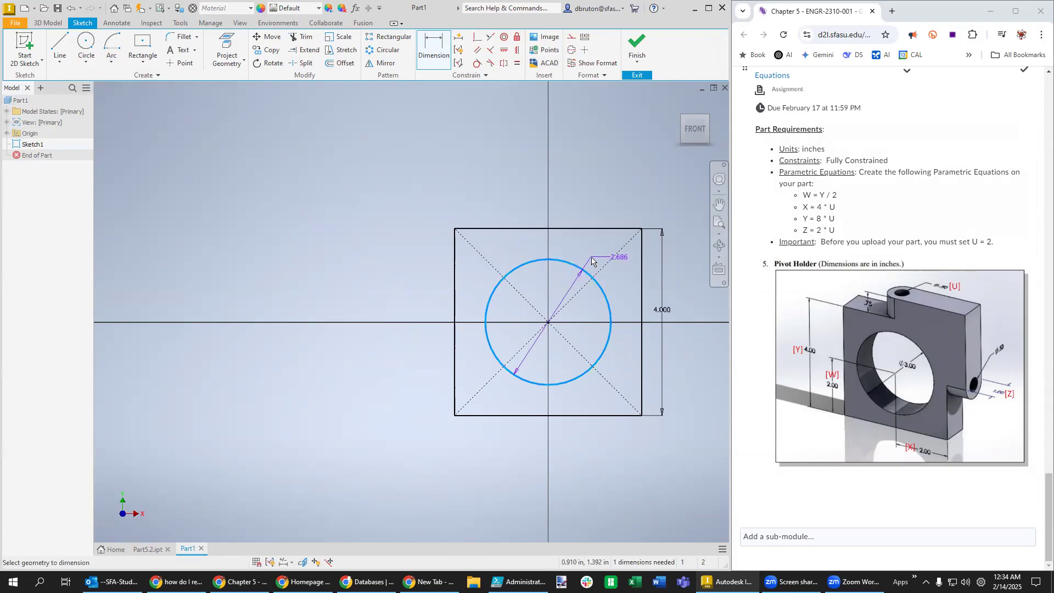
{"action": "left_click", "coordinate": [592, 261]}
{"action": "type", "text": "3"}
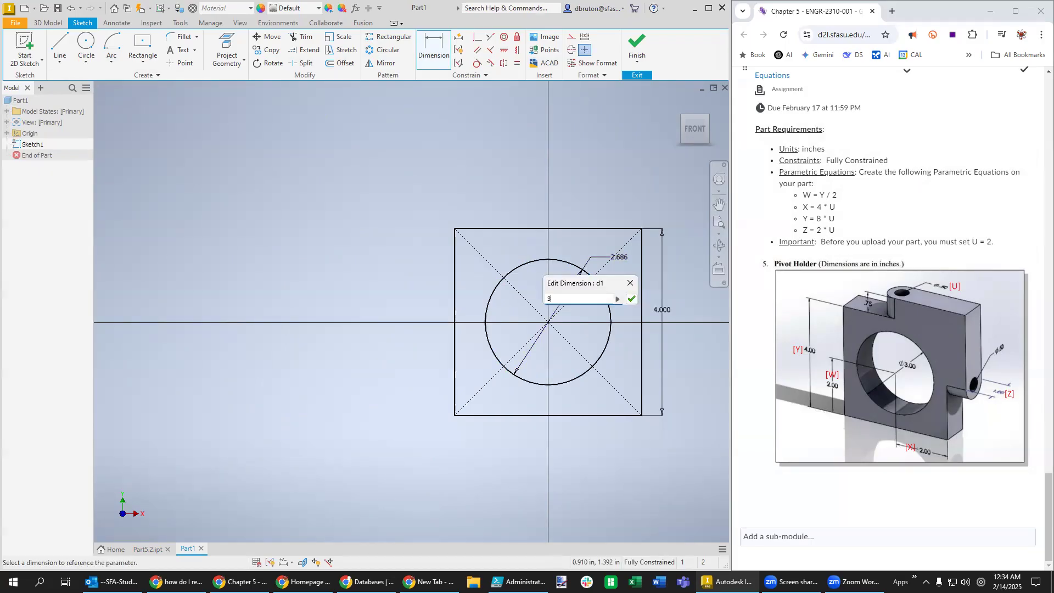
{"action": "left_click", "coordinate": [632, 298]}
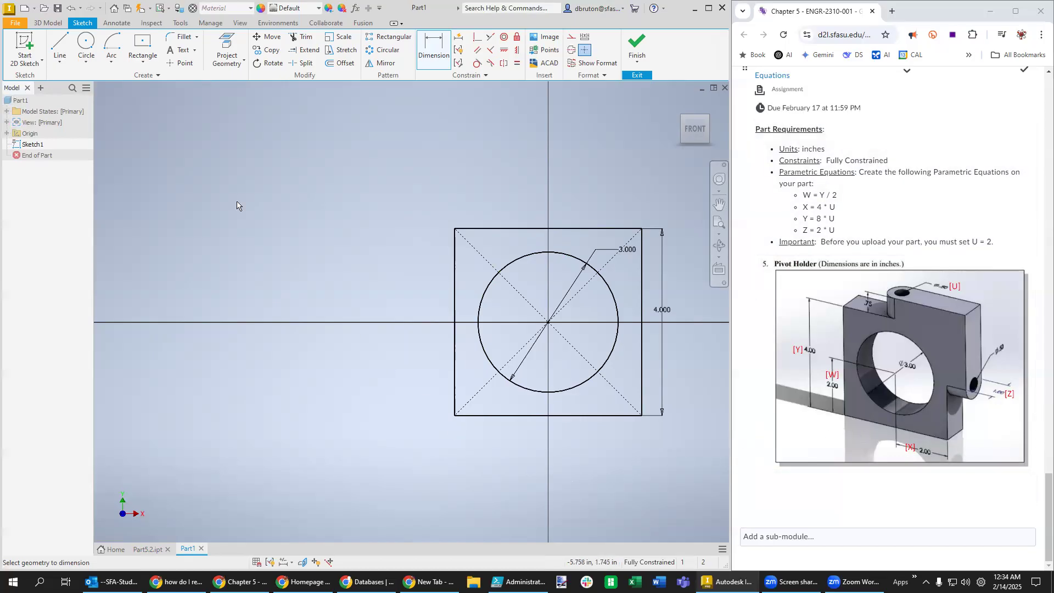
- Extrude the region between the square and the circle by 1 in to form the holed plate
{"action": "left_click", "coordinate": [48, 23]}
{"action": "left_click", "coordinate": [60, 48]}
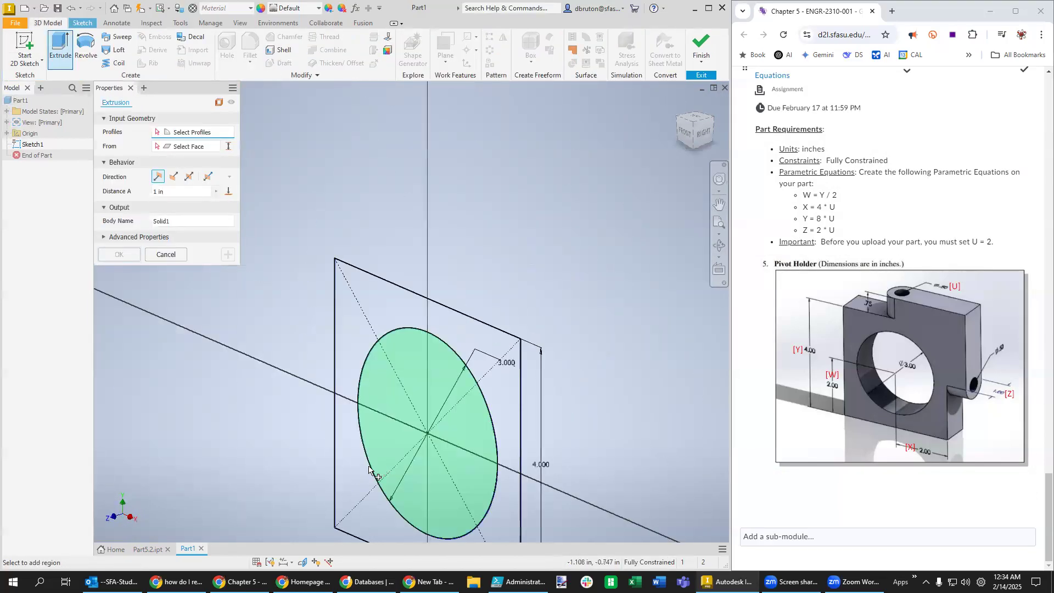
{"action": "left_click", "coordinate": [353, 494]}
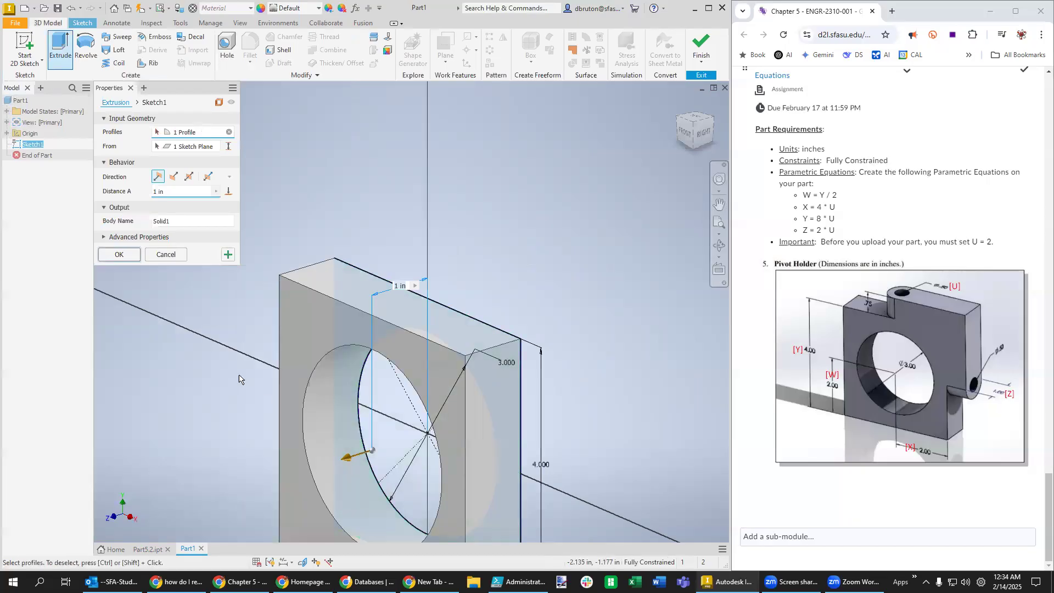
{"action": "left_click", "coordinate": [118, 255]}
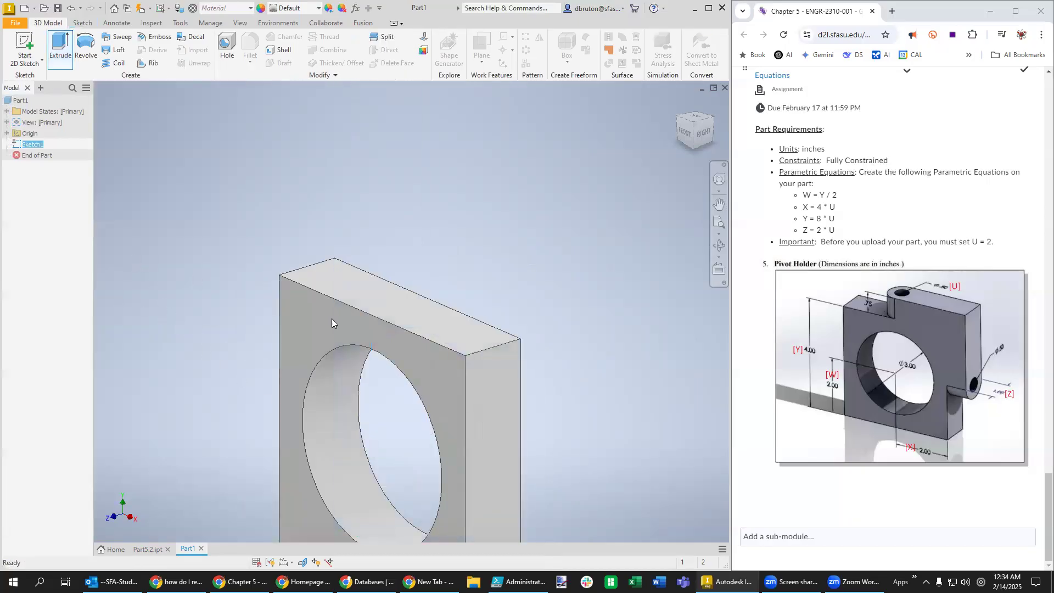
{"action": "middle_click_drag", "start_coordinate": [510, 468], "coordinate": [494, 344]}
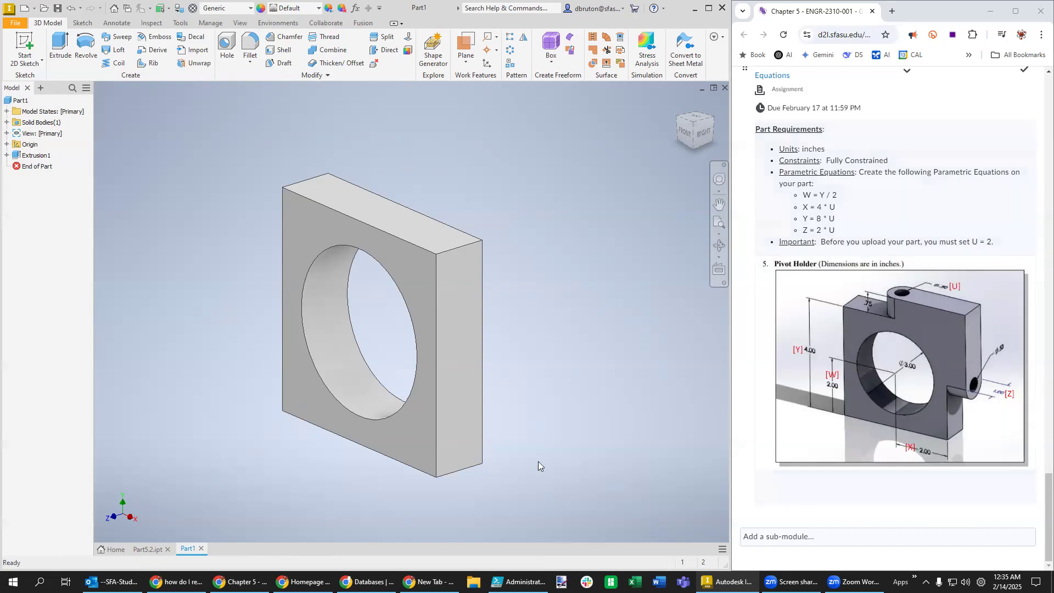
- Start a new sketch on the plate's narrow right side face
{"action": "left_click", "coordinate": [453, 381]}
{"action": "right_click", "coordinate": [452, 379]}
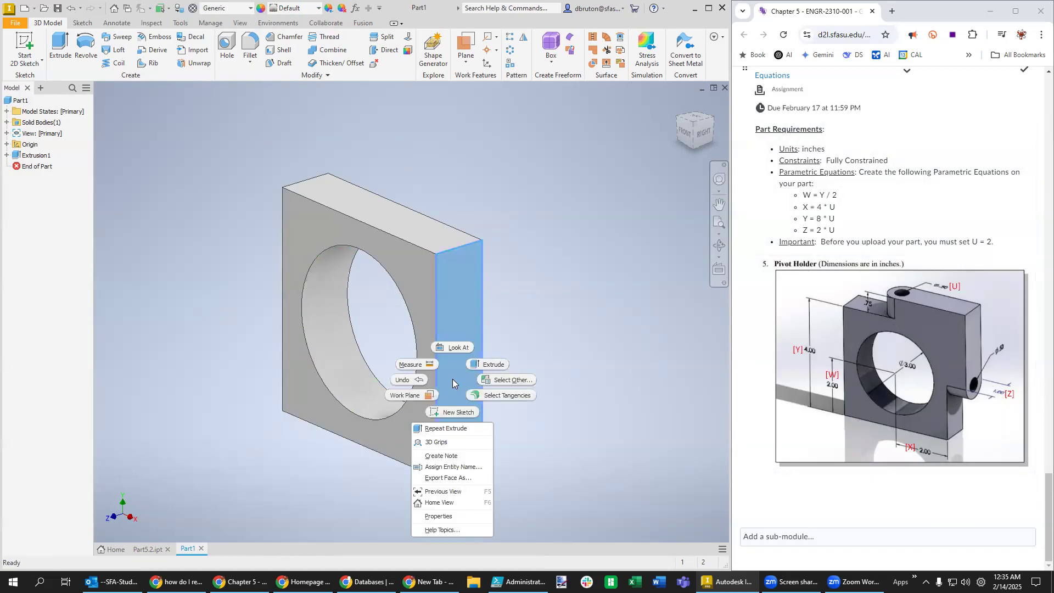
{"action": "left_click", "coordinate": [459, 411]}
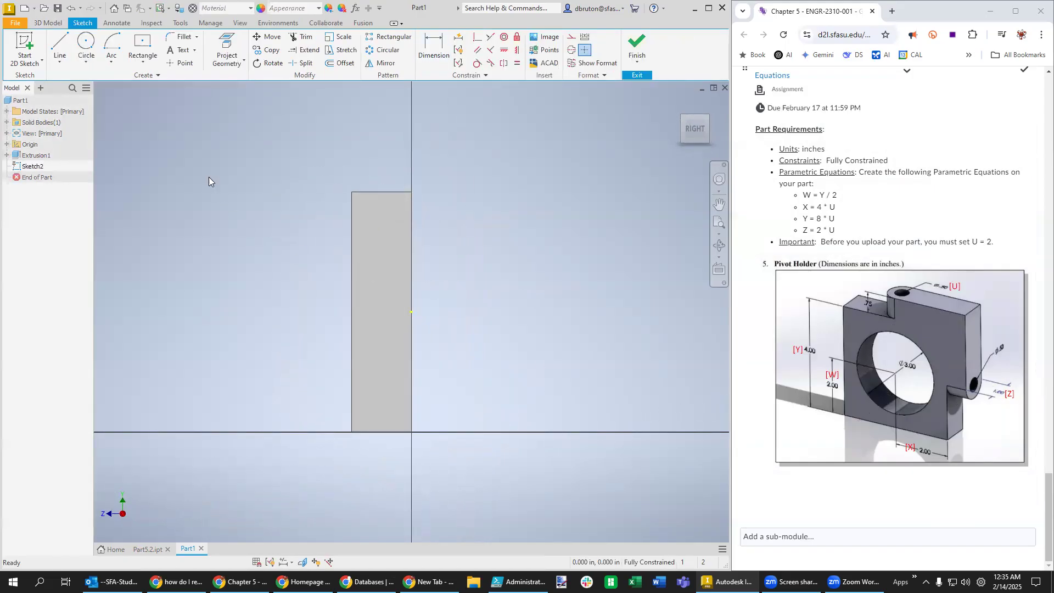
{"action": "left_click", "coordinate": [142, 47]}
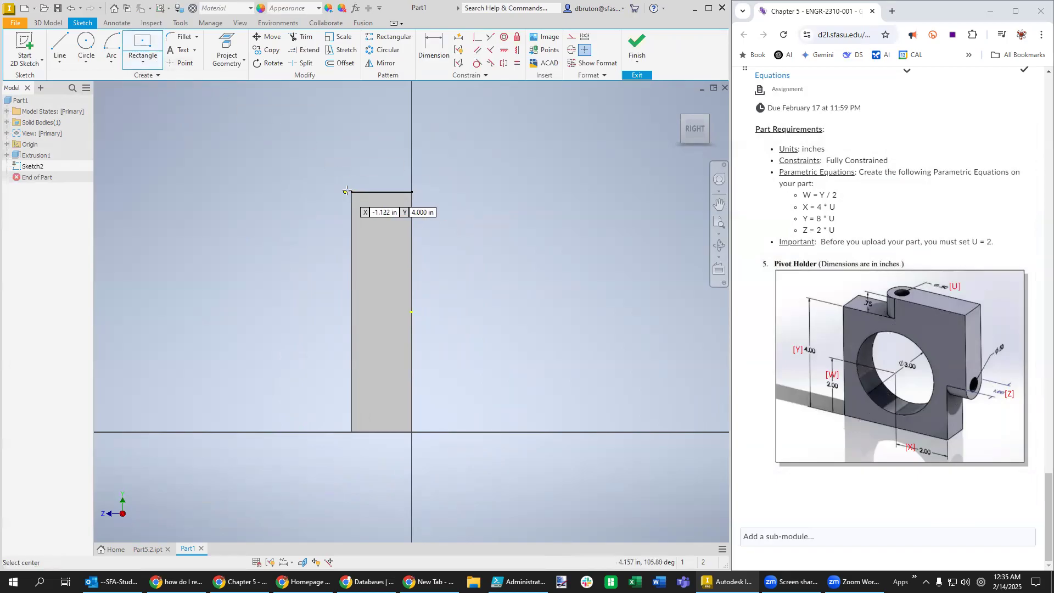
{"action": "left_click", "coordinate": [351, 192]}
{"action": "key", "text": "Escape"}
- Sketch a two-point rectangle, 1 in by 2 in, from the side face's upper corner to the opposite edge's midpoint
{"action": "left_click", "coordinate": [147, 62]}
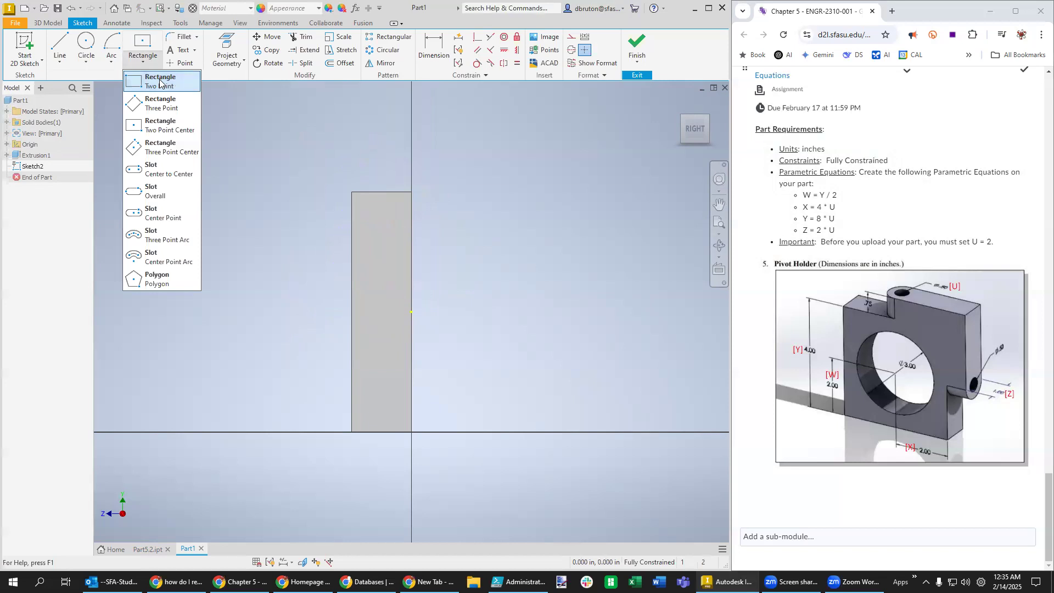
{"action": "left_click", "coordinate": [159, 83]}
{"action": "left_click", "coordinate": [351, 192]}
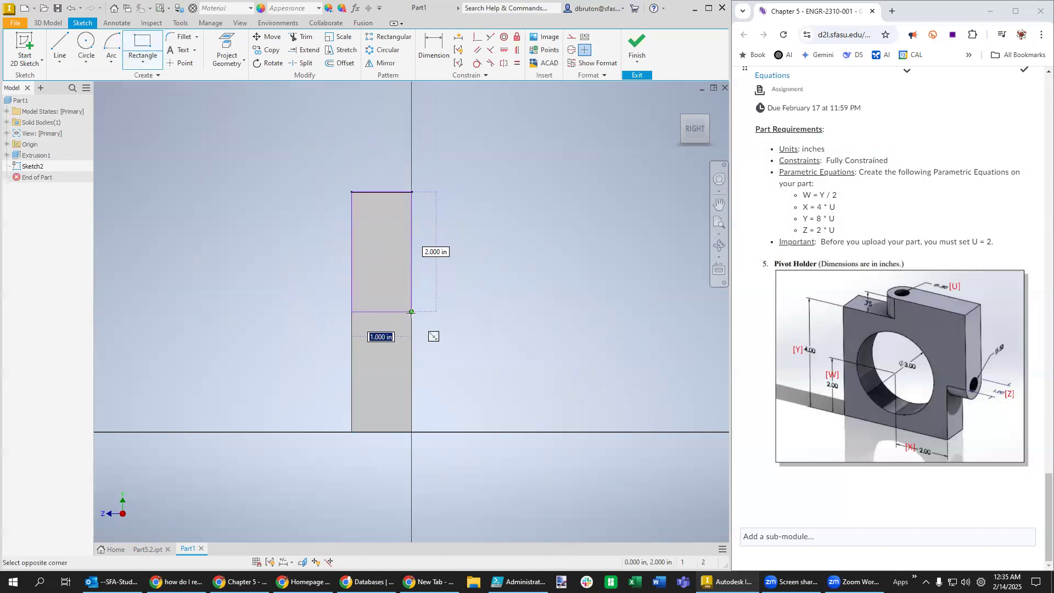
{"action": "left_click", "coordinate": [411, 312]}
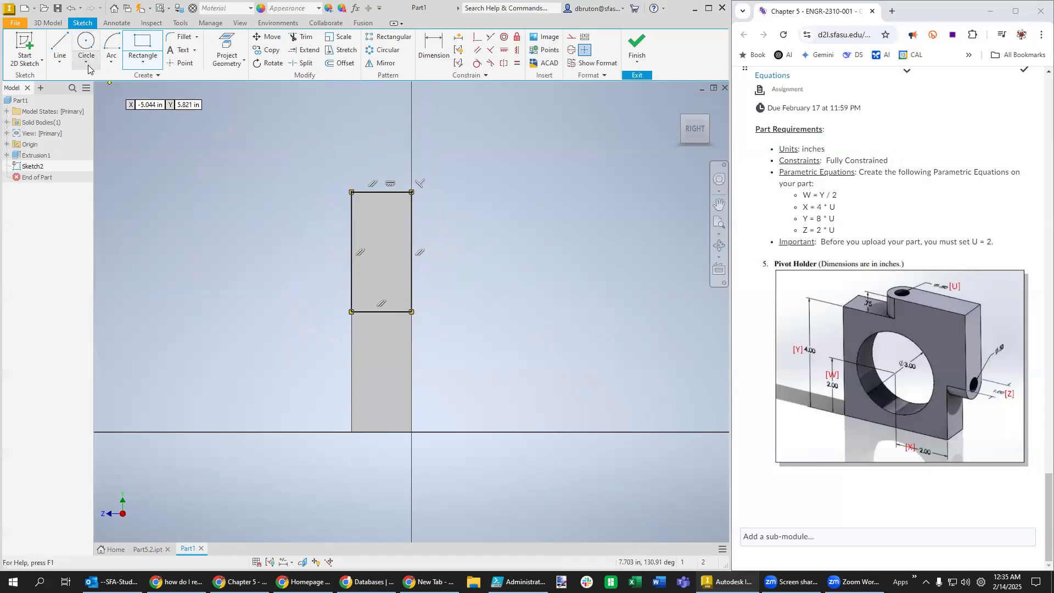
- Sketch a center-point circle at the midpoint of the rectangle's lower edge, reaching out to that edge's endpoint
{"action": "left_click", "coordinate": [111, 64]}
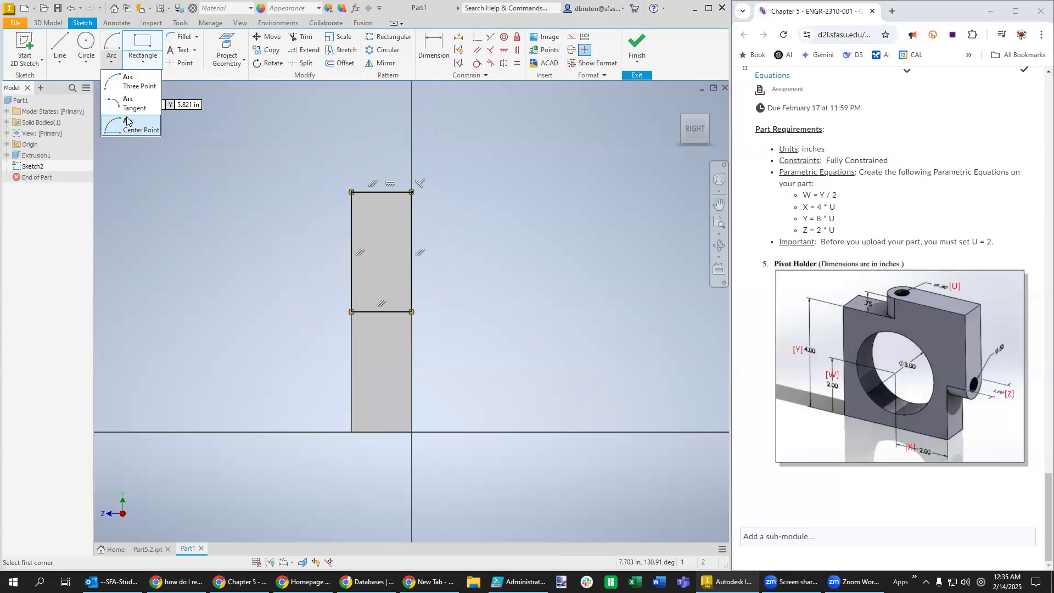
{"action": "left_click", "coordinate": [87, 63]}
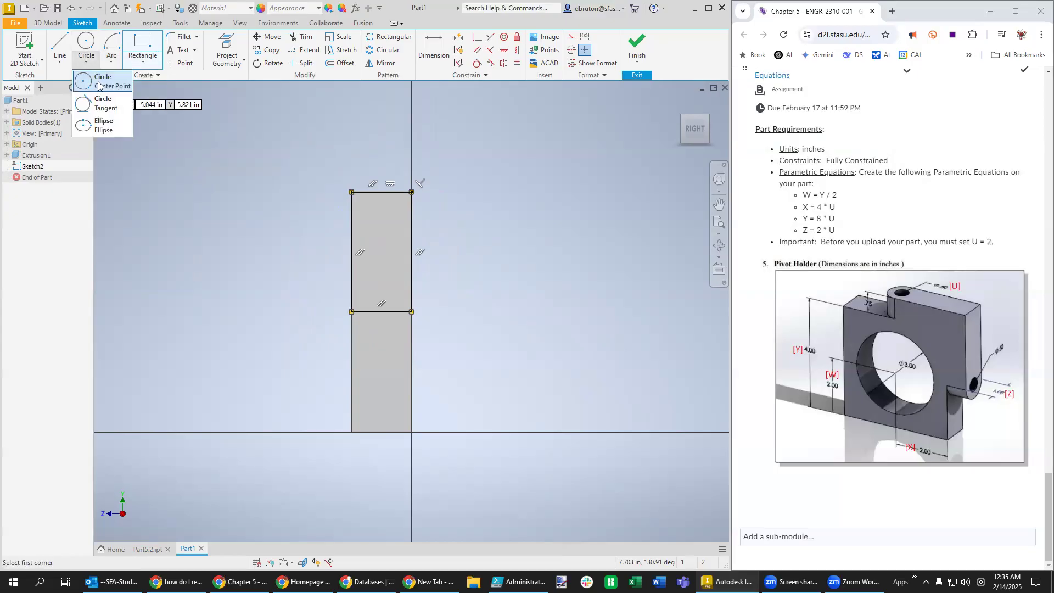
{"action": "left_click", "coordinate": [102, 83]}
{"action": "left_click", "coordinate": [381, 312]}
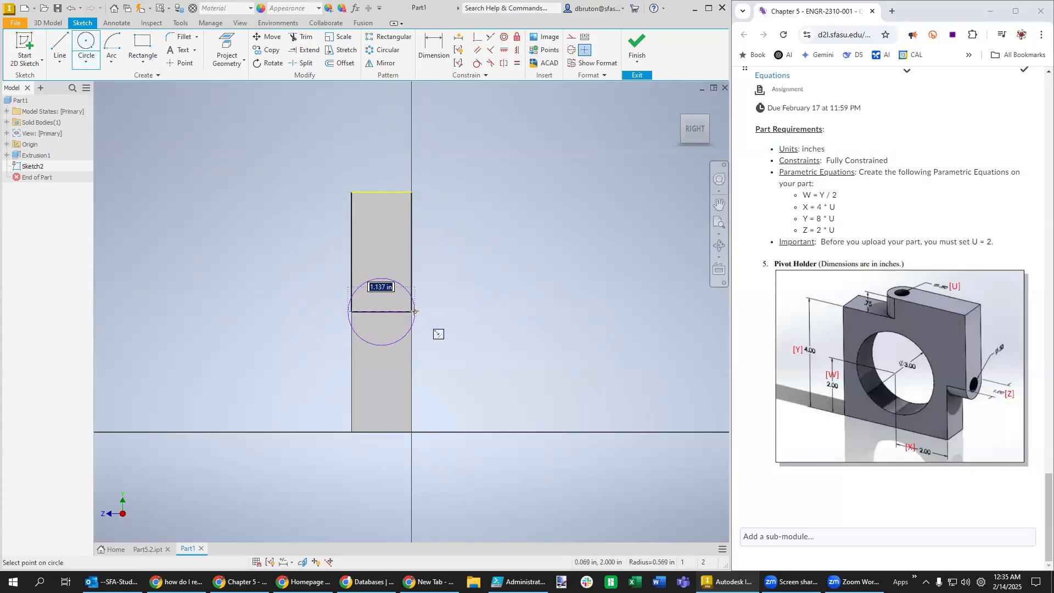
{"action": "left_click", "coordinate": [412, 312]}
{"action": "key", "text": "Escape"}
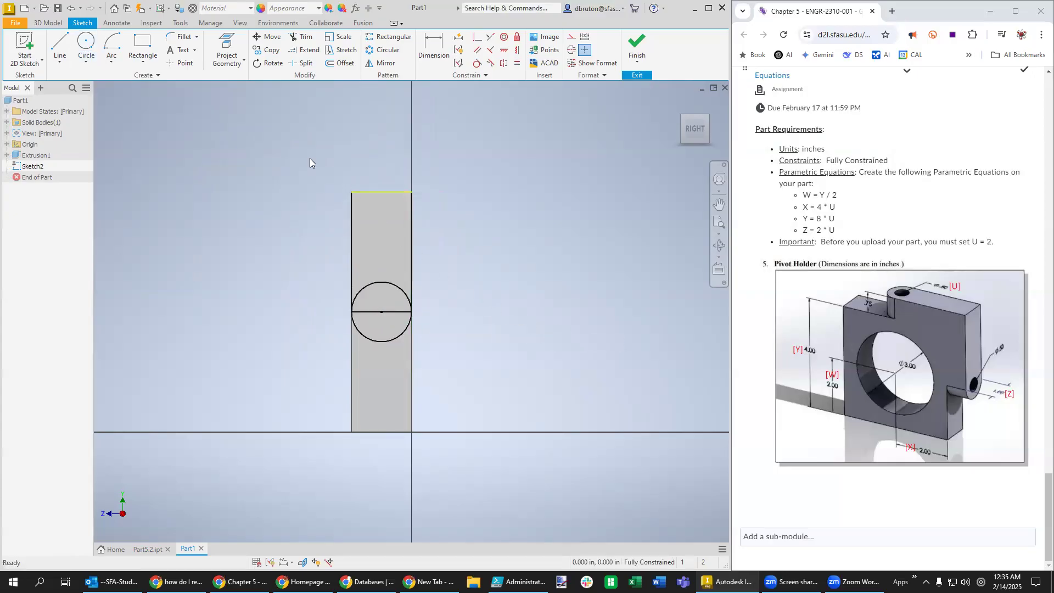
- Trim the circle's upper half and the rectangle's lower edge, leaving a profile with a rounded lower end
{"action": "left_click", "coordinate": [301, 37]}
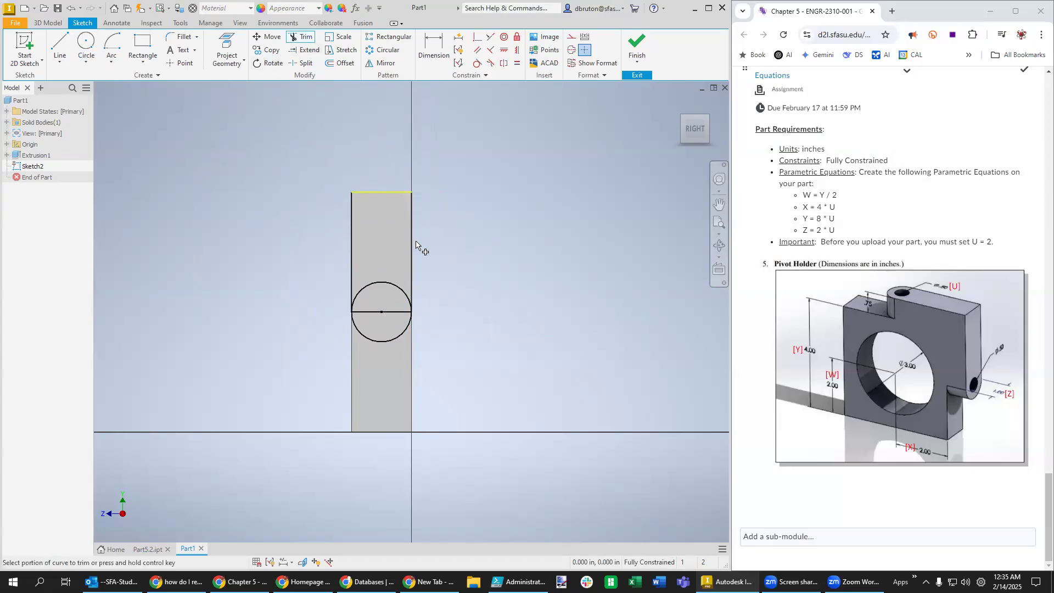
{"action": "left_click", "coordinate": [382, 282]}
{"action": "left_click", "coordinate": [393, 311]}
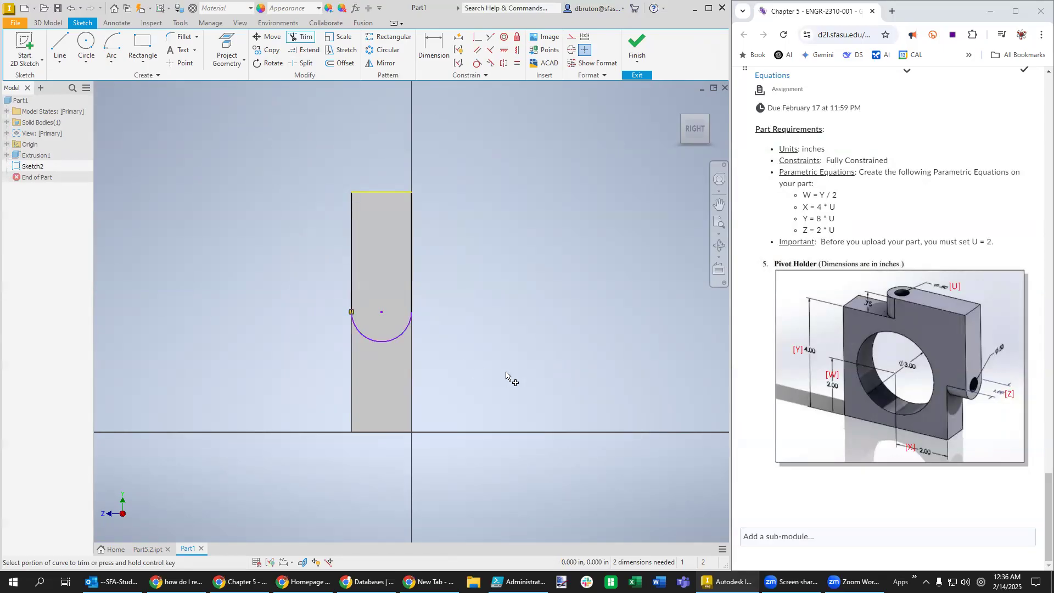
- Pull the profile's lower arc out of shape to test its freedom, and inspect the constraints on the arc and adjoining line
{"action": "right_click", "coordinate": [249, 228]}
{"action": "key", "text": "Escape"}
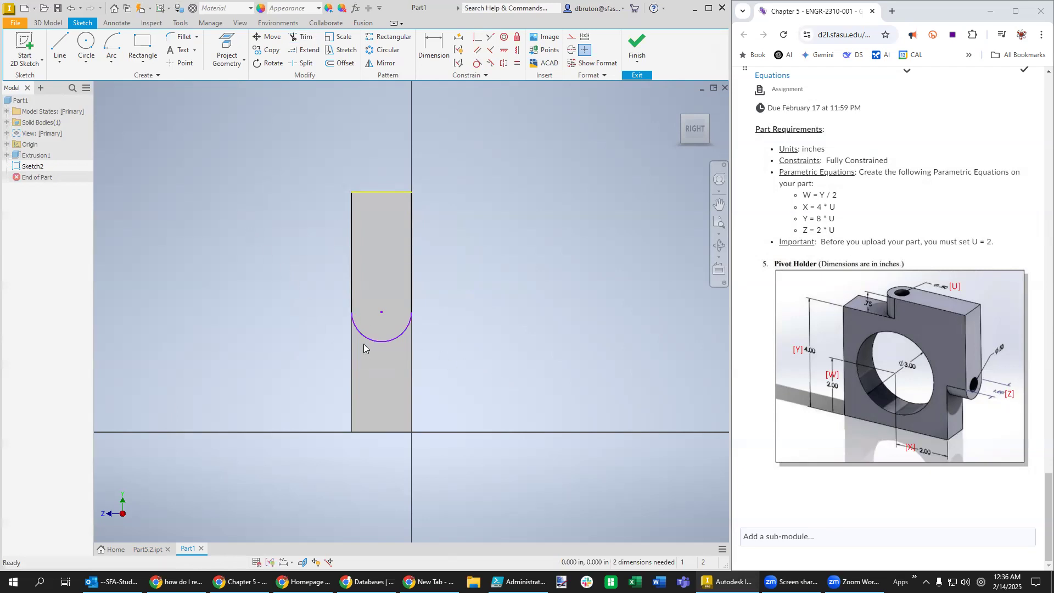
{"action": "left_click_drag", "start_coordinate": [366, 341], "coordinate": [404, 409]}
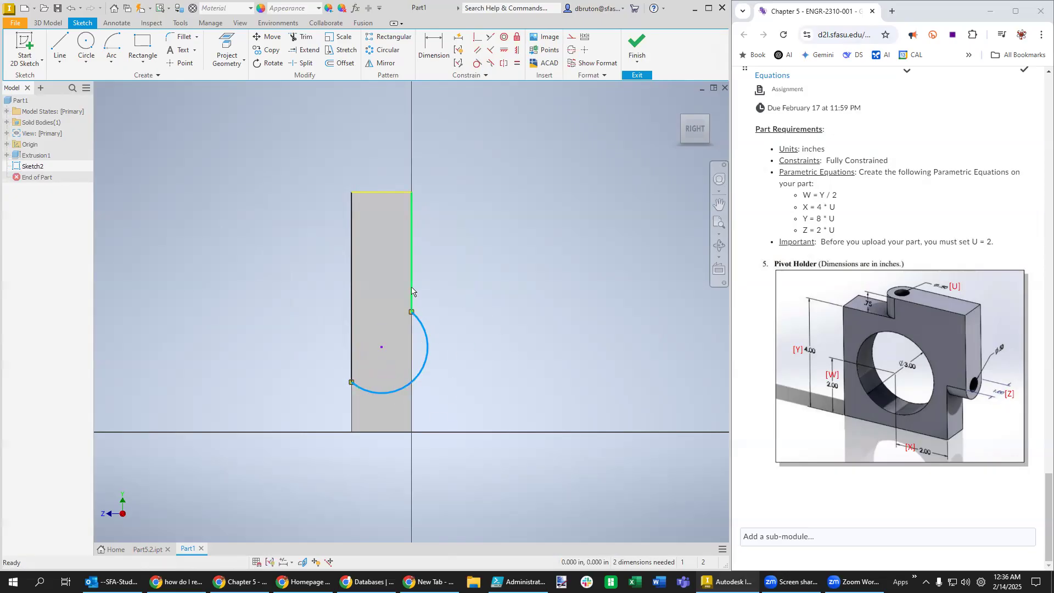
{"action": "left_click", "coordinate": [411, 292]}
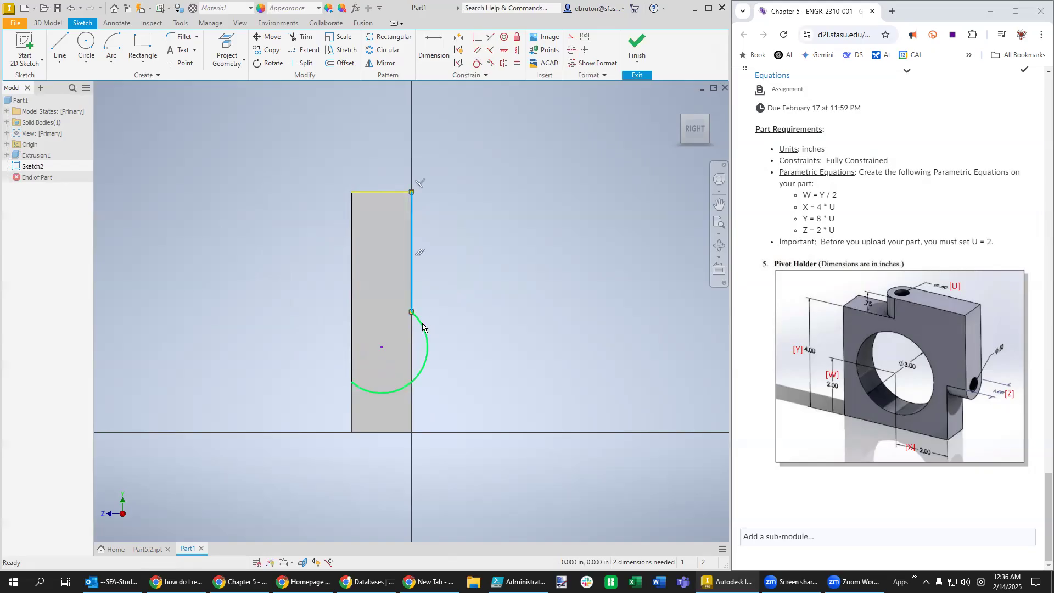
{"action": "left_click", "coordinate": [423, 323]}
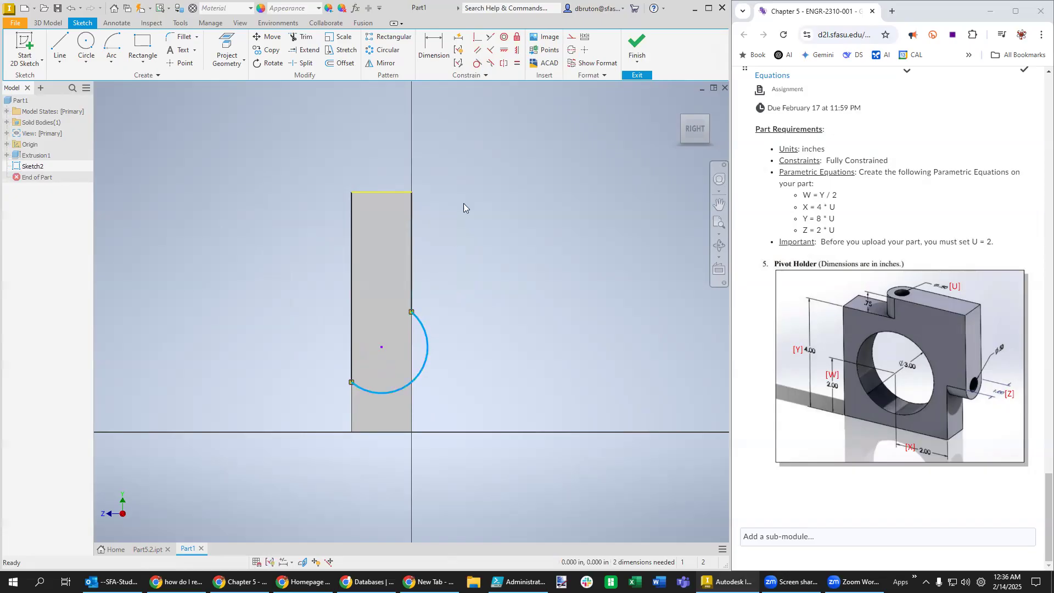
- Constrain the lower arc tangent to both vertical sides of the profile
{"action": "left_click", "coordinate": [476, 63]}
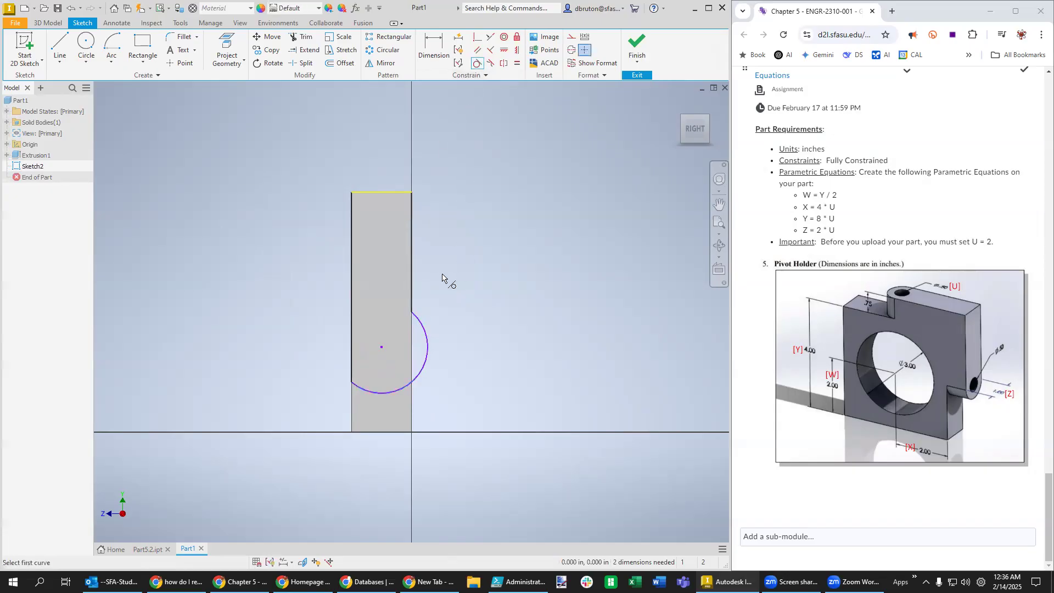
{"action": "left_click", "coordinate": [412, 301]}
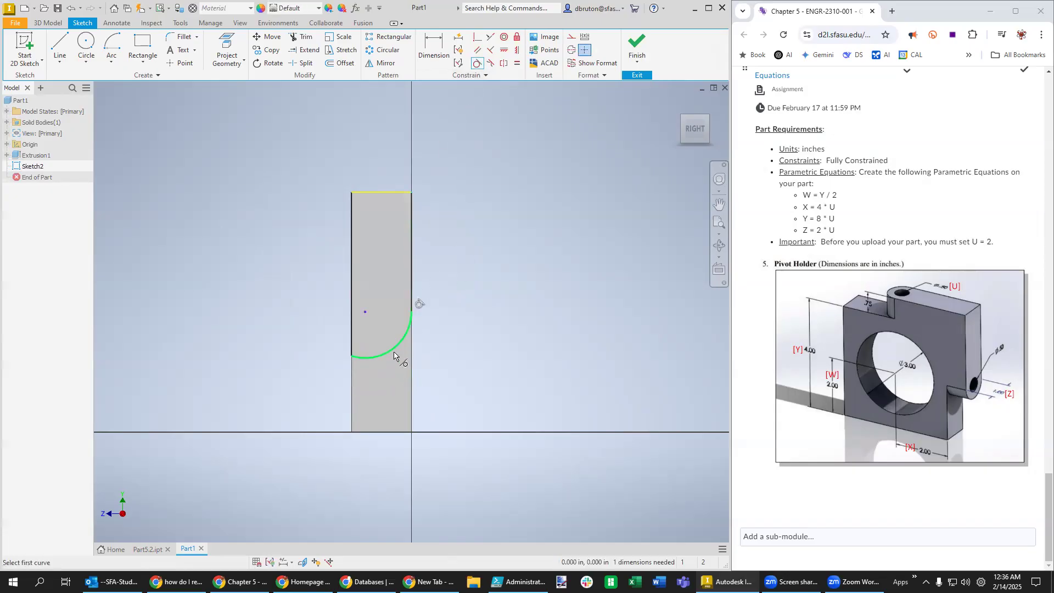
{"action": "left_click", "coordinate": [361, 358]}
{"action": "left_click", "coordinate": [350, 328]}
{"action": "key", "text": "Escape"}
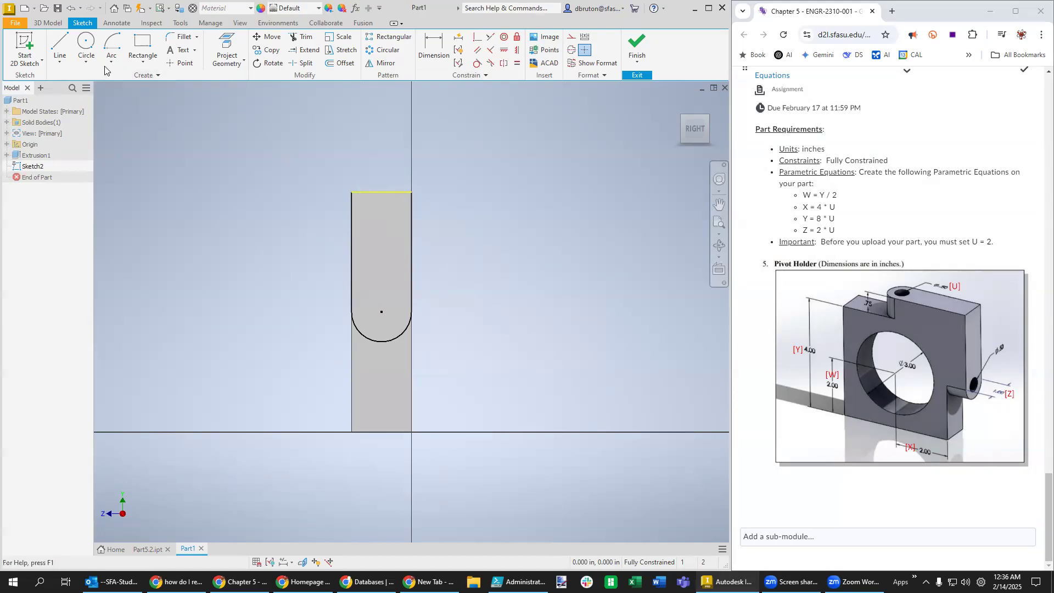
- Sketch a center-point circle at the center of the rounded end and set its diameter to 0.5 in
{"action": "left_click", "coordinate": [87, 60]}
{"action": "left_click", "coordinate": [101, 88]}
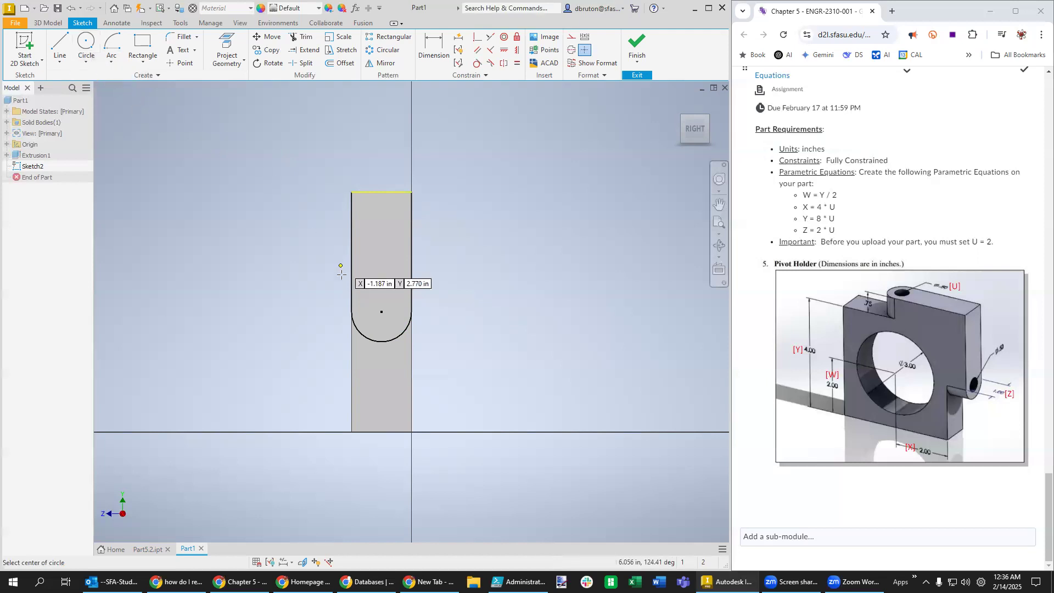
{"action": "left_click", "coordinate": [381, 311]}
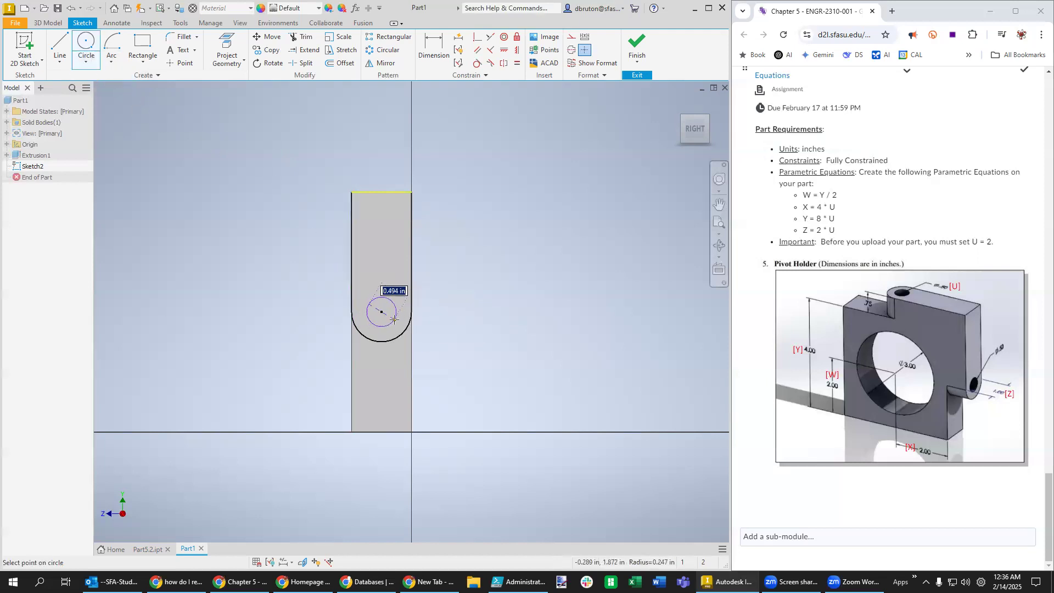
{"action": "left_click", "coordinate": [393, 319]}
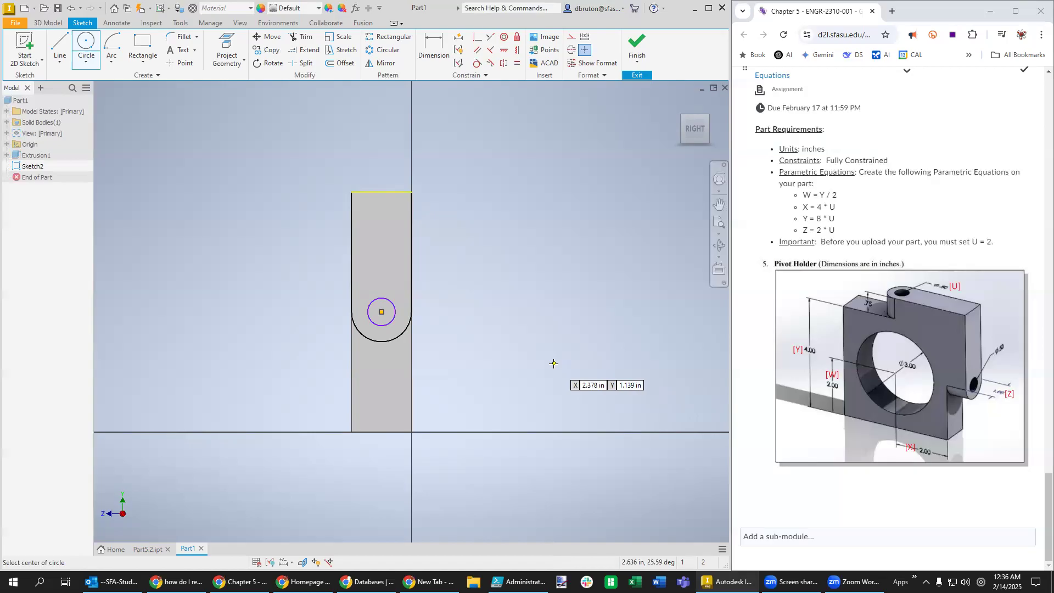
{"action": "key", "text": "d"}
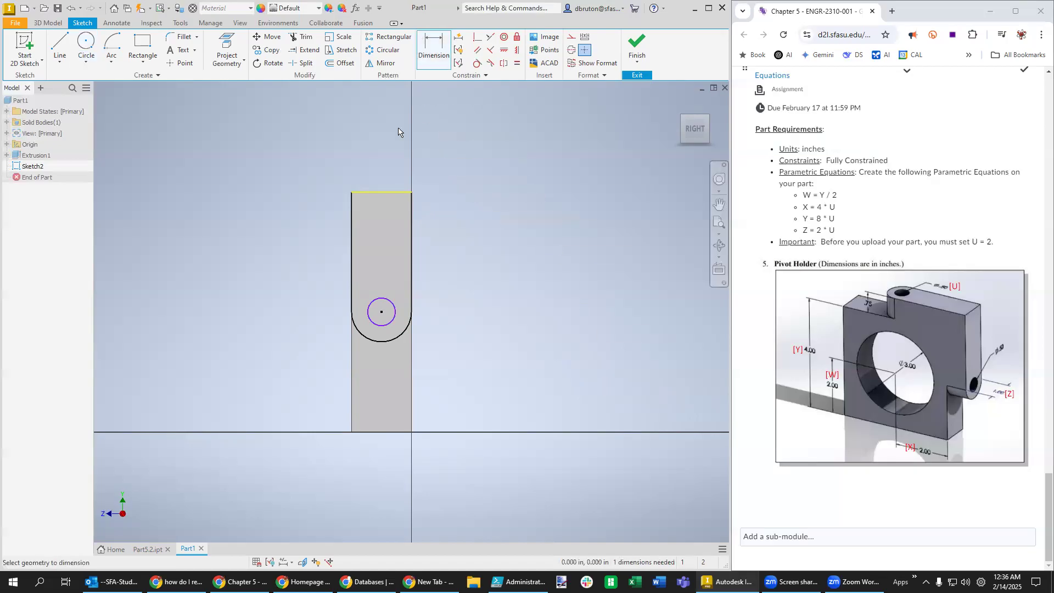
{"action": "left_click", "coordinate": [390, 299]}
{"action": "left_click", "coordinate": [431, 308]}
{"action": "type", "text": "0.5"}
{"action": "key", "text": "Return"}
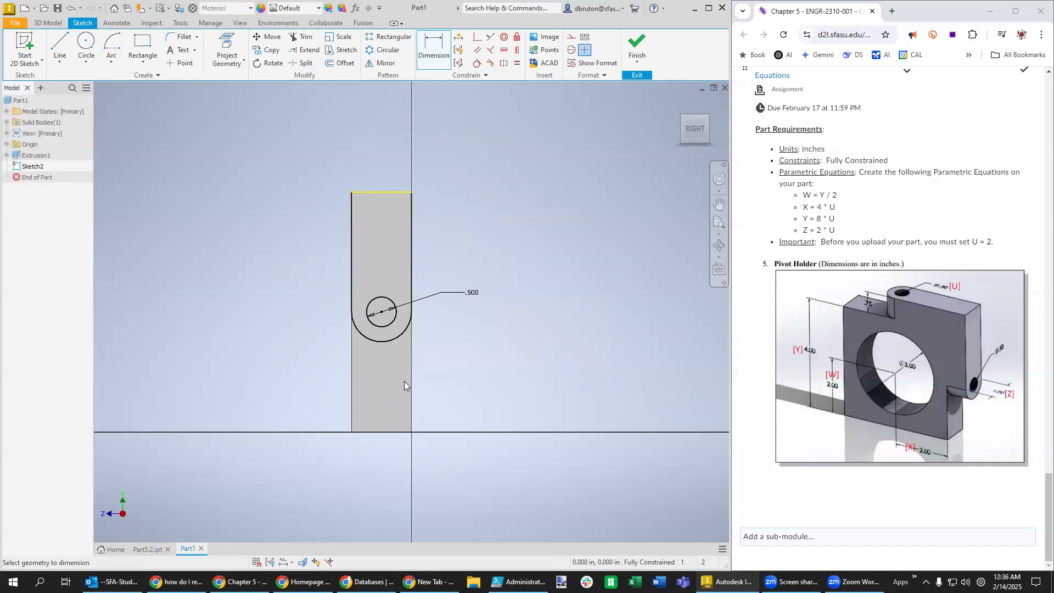
- Extrude the rounded tab profile around the circle outward by 0.75 in, joined to the plate
{"action": "mouse_move", "coordinate": [303, 365]}
{"action": "middle_mouse_down", "text": "shift"}
{"action": "mouse_move", "coordinate": [325, 361]}
{"action": "mouse_move", "coordinate": [308, 355]}
{"action": "middle_mouse_up", "text": "shift"}
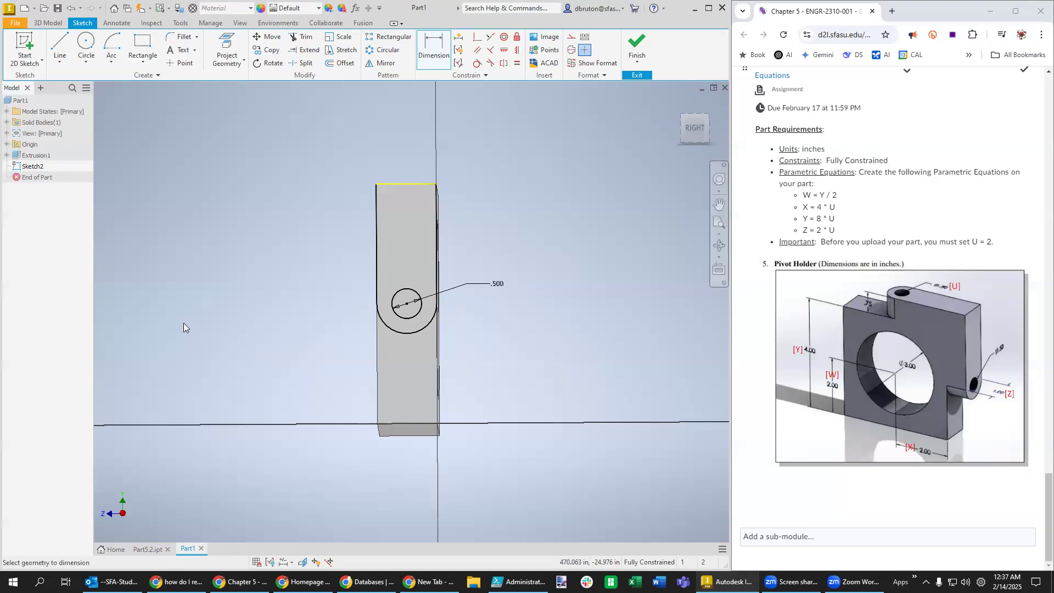
{"action": "left_click", "coordinate": [49, 23]}
{"action": "left_click", "coordinate": [59, 50]}
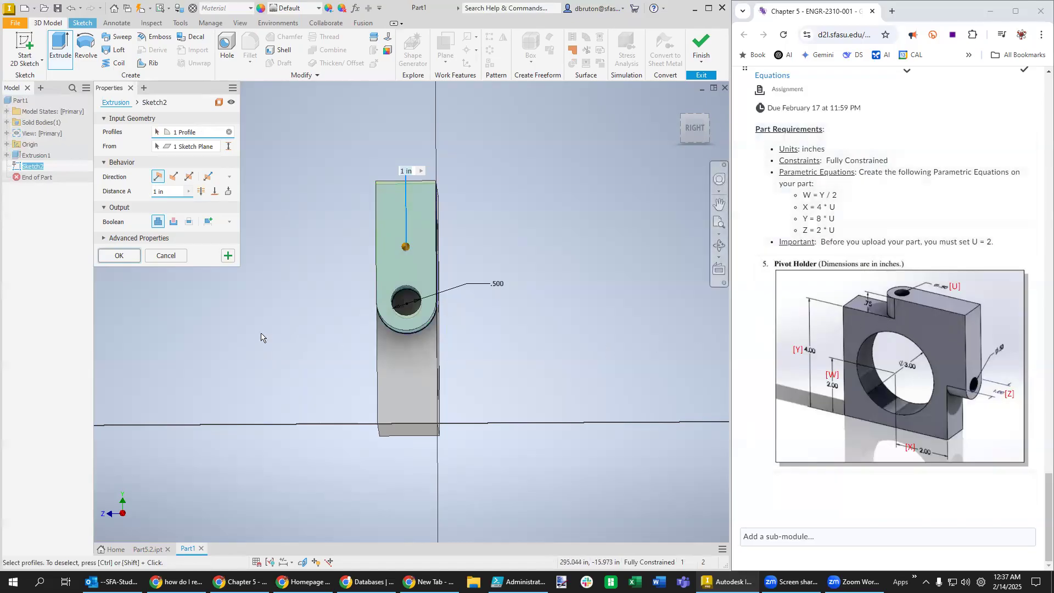
{"action": "type", "text": "0.75"}
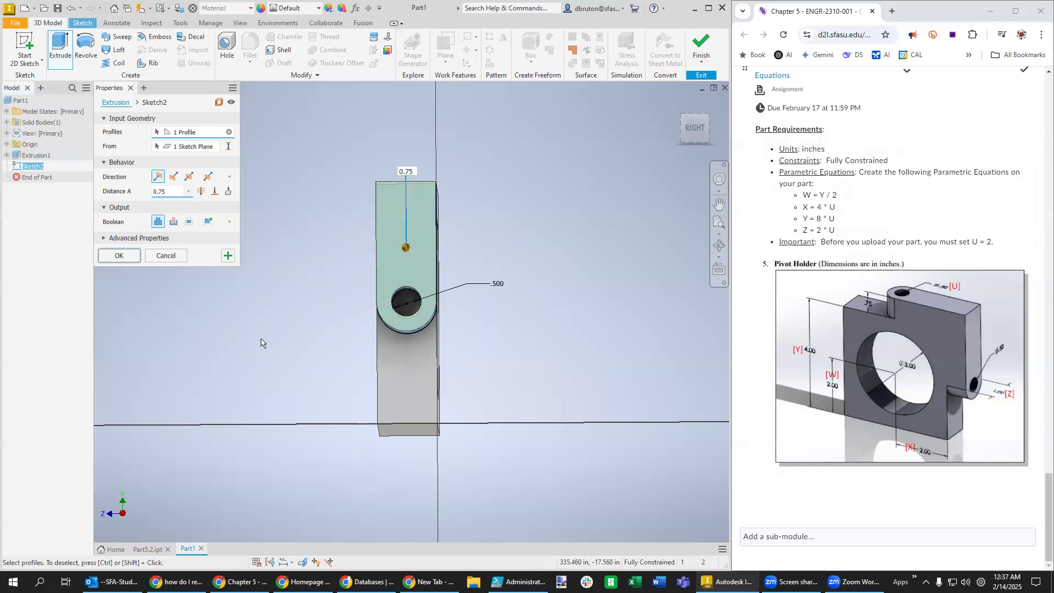
{"action": "middle_click_drag", "start_coordinate": [287, 372], "coordinate": [301, 369]}
{"action": "middle_click_drag", "start_coordinate": [220, 374], "coordinate": [236, 384]}
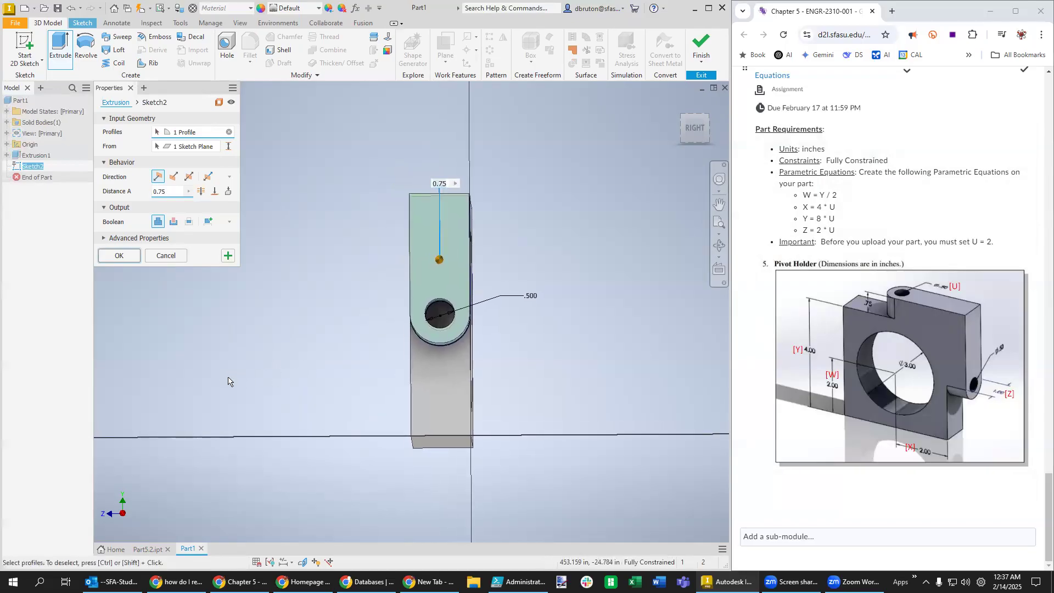
{"action": "key", "text": "F6"}
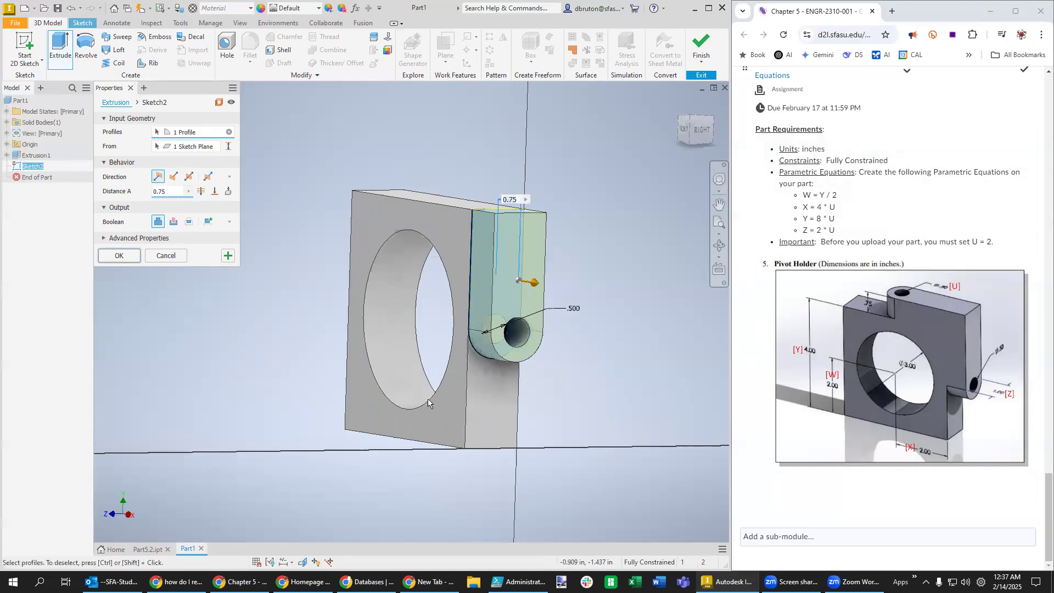
{"action": "key", "text": "F5"}
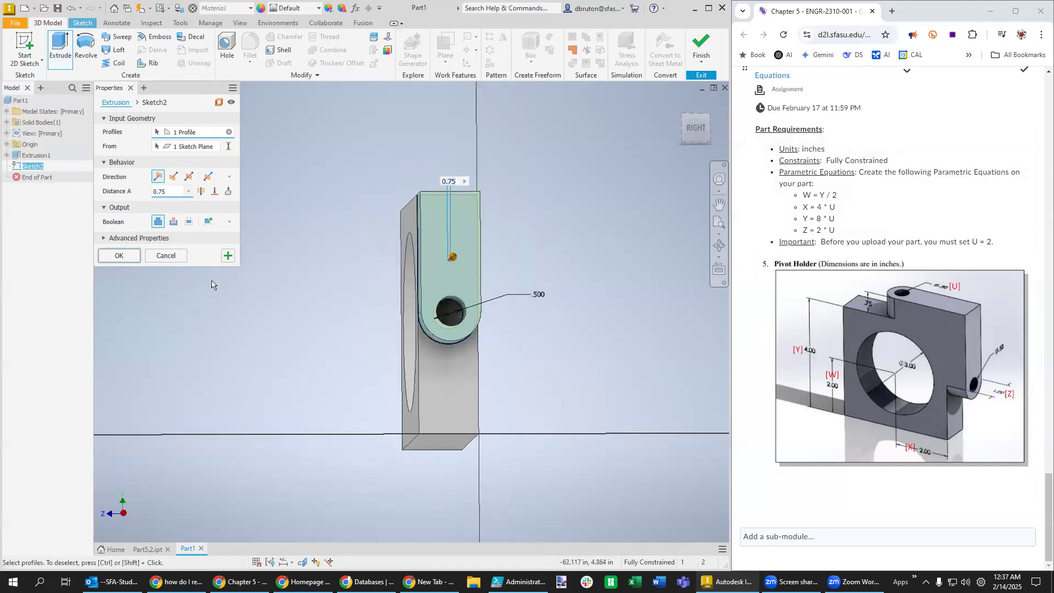
{"action": "left_click", "coordinate": [228, 257]}
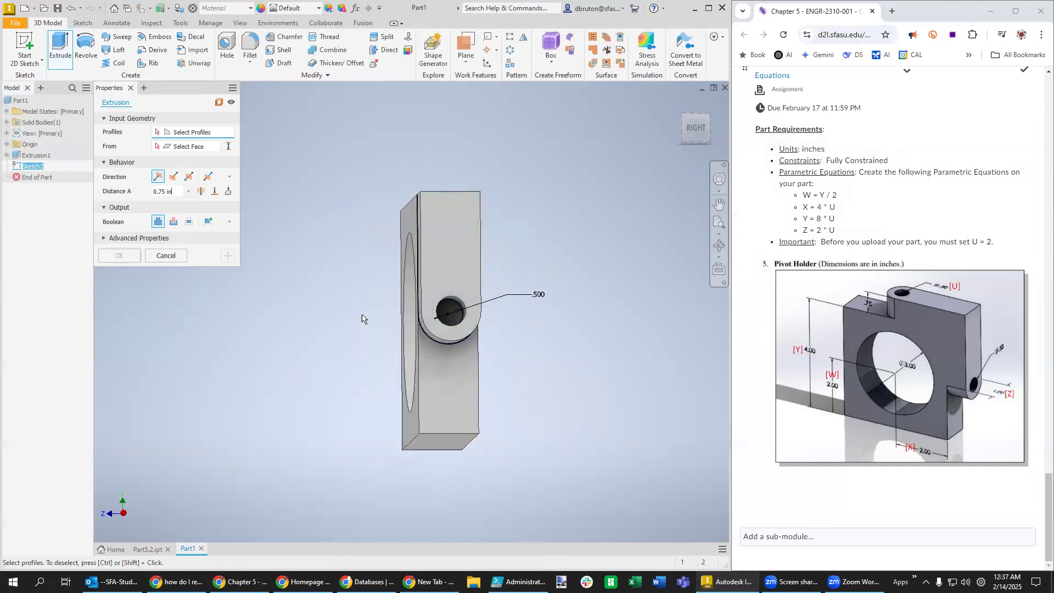
- Cut the 0.5 in circle profile inward through the plate's side wall with a To Next extrusion
{"action": "left_click", "coordinate": [449, 309]}
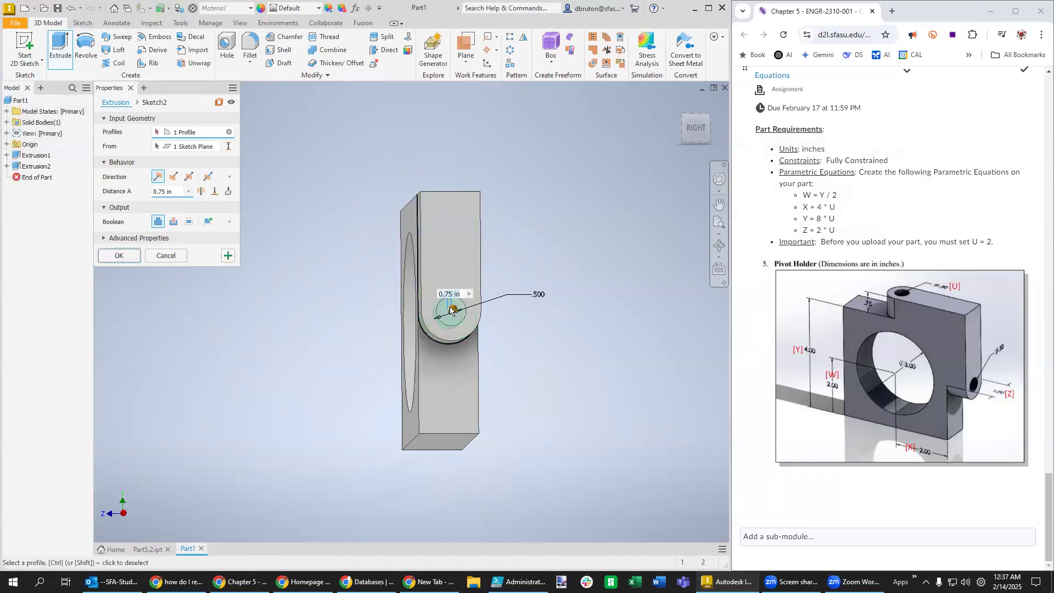
{"action": "left_click", "coordinate": [173, 222]}
{"action": "middle_click_drag", "start_coordinate": [276, 374], "coordinate": [375, 379], "text": "shift"}
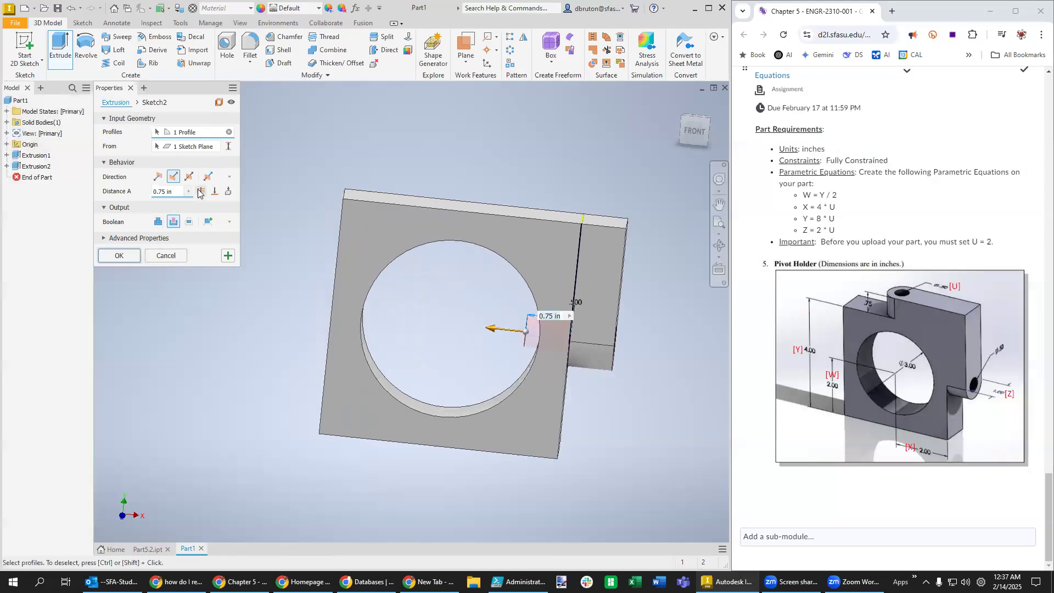
{"action": "left_click", "coordinate": [230, 193]}
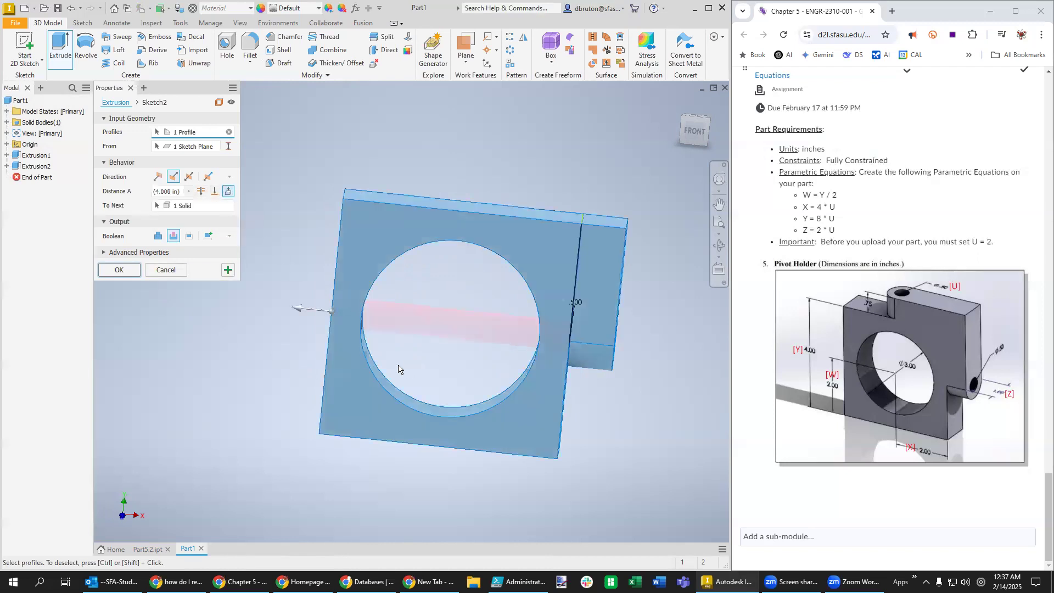
{"action": "middle_click_drag", "start_coordinate": [270, 378], "coordinate": [256, 407]}
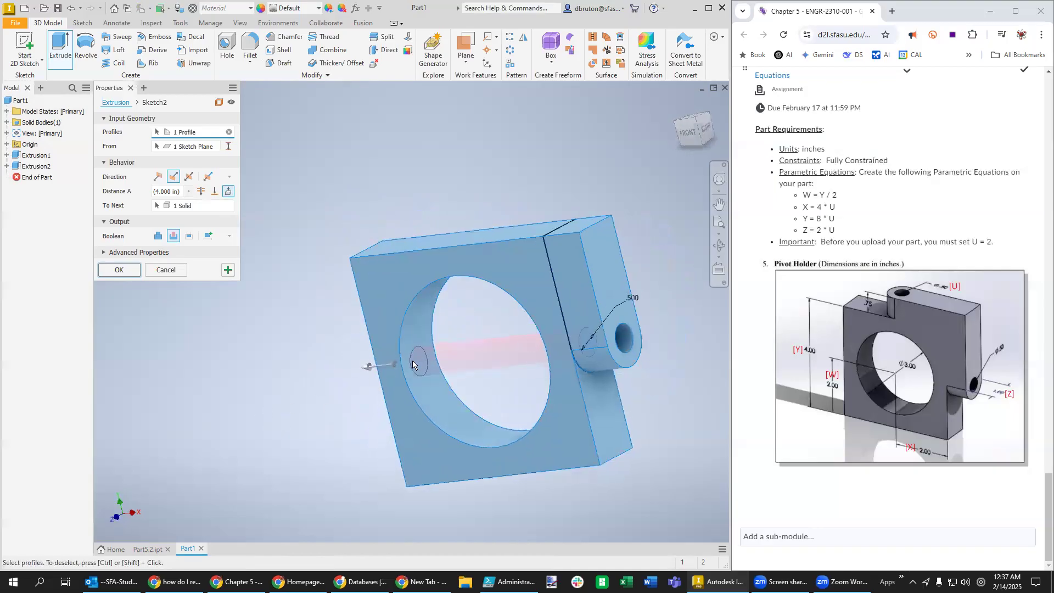
{"action": "middle_click_drag", "start_coordinate": [347, 382], "coordinate": [324, 379], "text": "shift"}
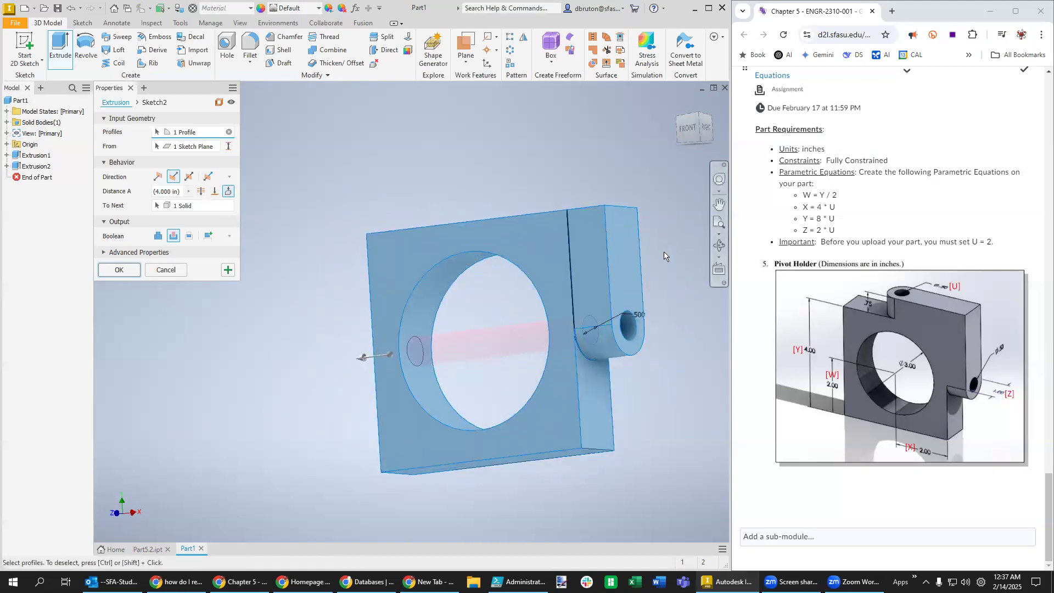
{"action": "left_click", "coordinate": [119, 271]}
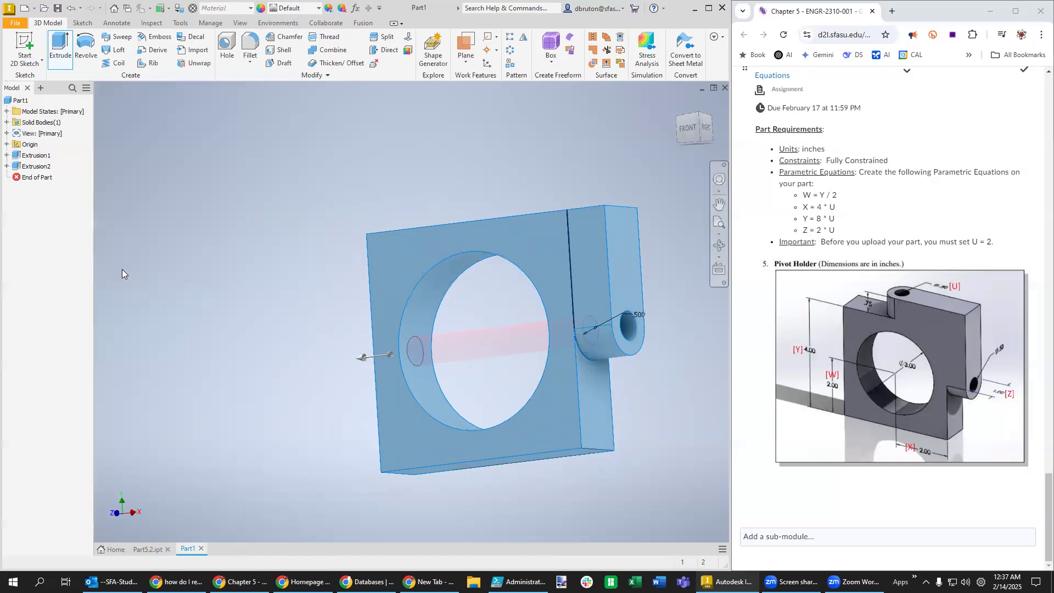
- Start a new sketch on the long upper face of the plate and tab
{"action": "mouse_move", "coordinate": [634, 448]}
{"action": "middle_mouse_down", "text": "shift"}
{"action": "mouse_move", "coordinate": [623, 467]}
{"action": "mouse_move", "coordinate": [546, 454]}
{"action": "mouse_move", "coordinate": [506, 405]}
{"action": "mouse_move", "coordinate": [642, 443]}
{"action": "middle_mouse_up", "text": "shift"}
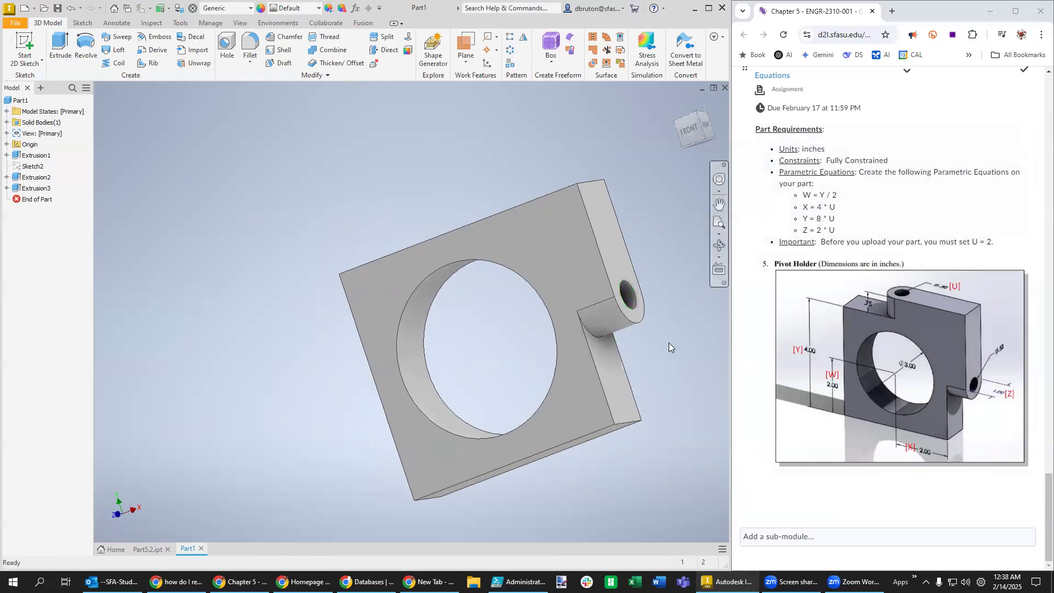
{"action": "mouse_move", "coordinate": [672, 183]}
{"action": "middle_mouse_down", "text": "shift"}
{"action": "mouse_move", "coordinate": [632, 291]}
{"action": "mouse_move", "coordinate": [645, 300]}
{"action": "middle_mouse_up", "text": "shift"}
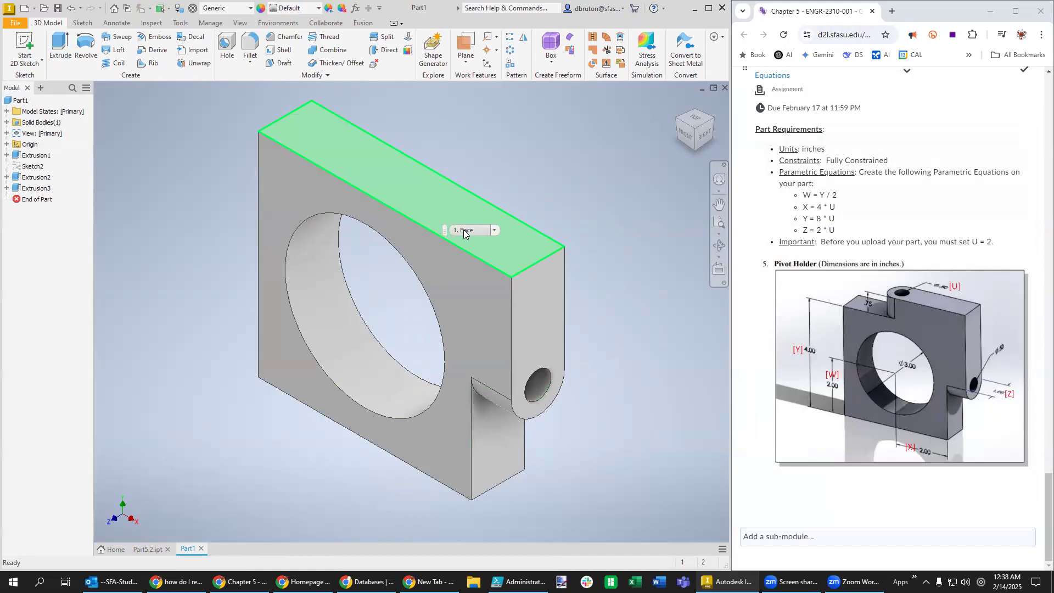
{"action": "left_click", "coordinate": [447, 223]}
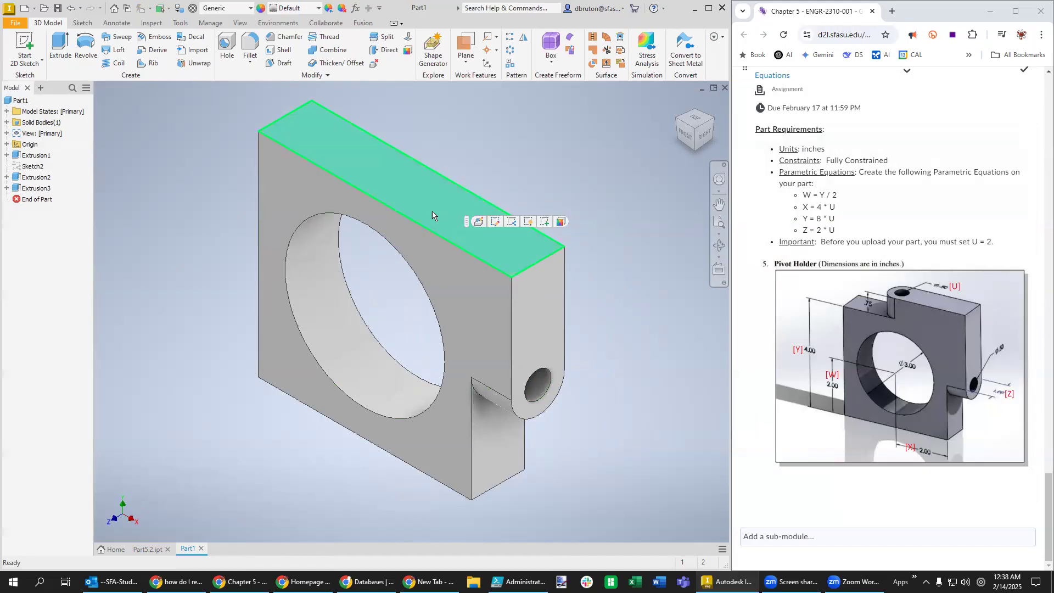
{"action": "right_click", "coordinate": [416, 192]}
{"action": "left_click", "coordinate": [421, 225]}
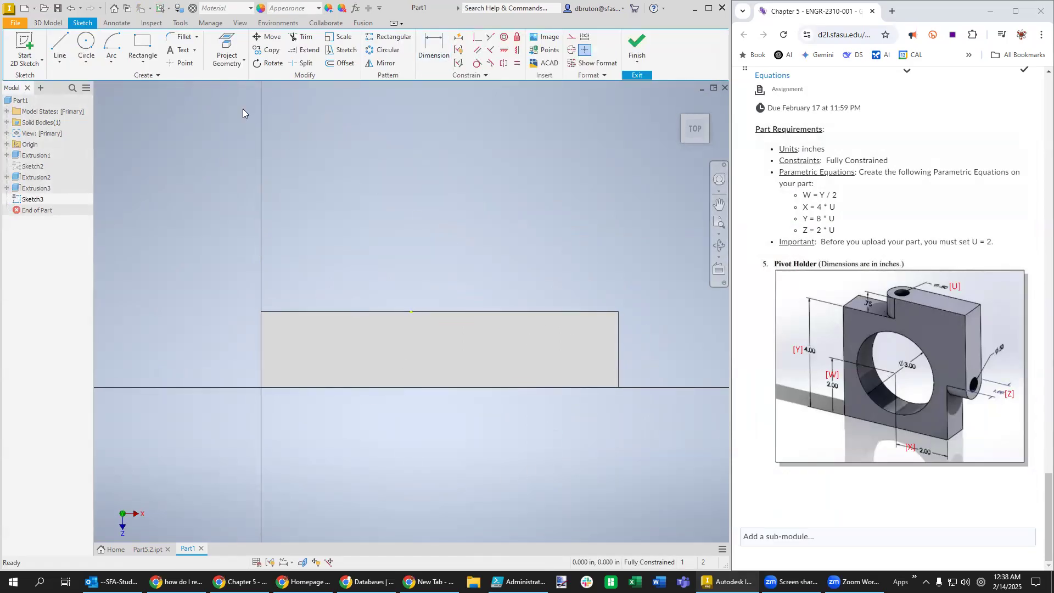
- Sketch a two-point rectangle from the projected point 2 in along the upper face's back edge to the tab's outer front corner
{"action": "left_click", "coordinate": [143, 59]}
{"action": "left_click", "coordinate": [159, 78]}
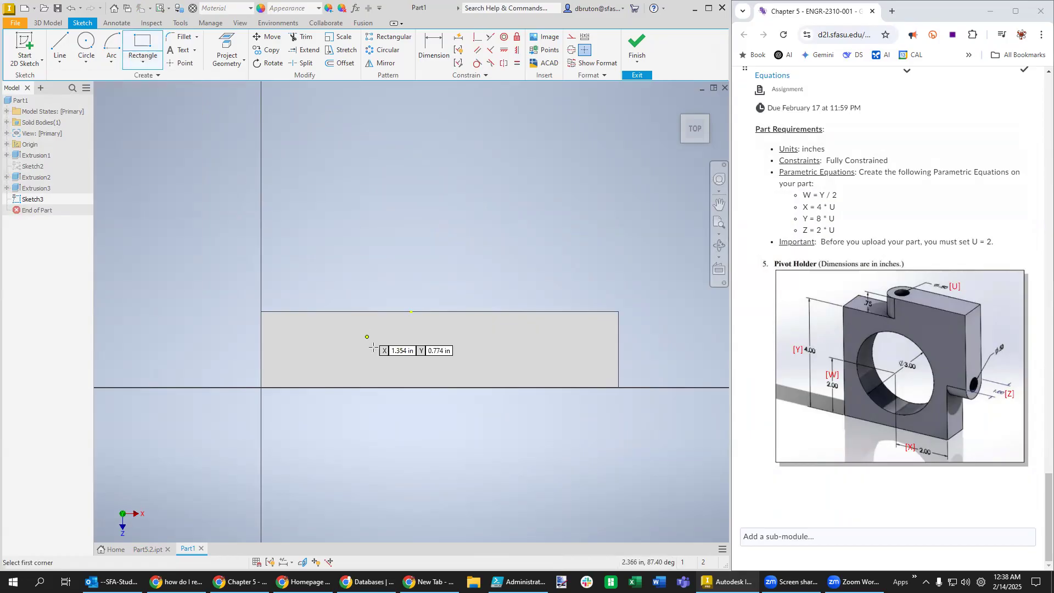
{"action": "left_click", "coordinate": [410, 313]}
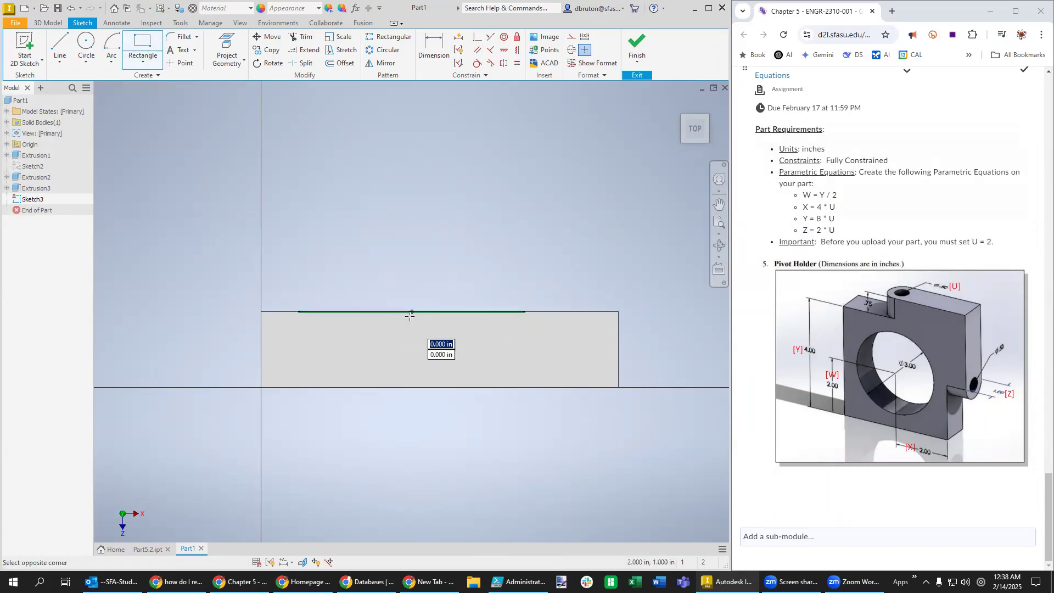
{"action": "left_click", "coordinate": [619, 387]}
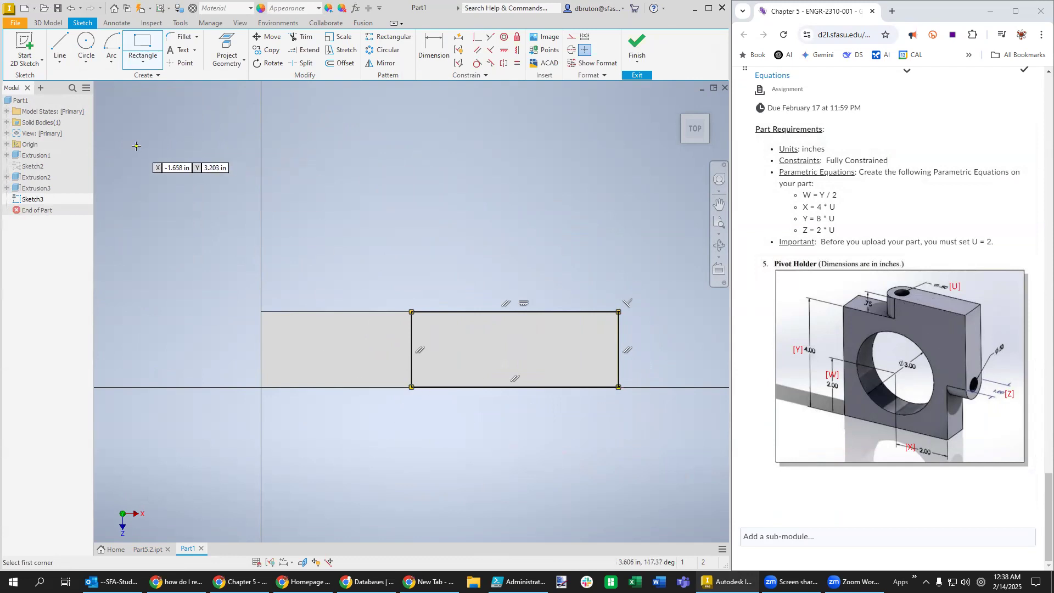
- Sketch a center-point semicircle bulging outward from the rectangle's inner short edge, and convert that edge to a construction line
{"action": "left_click", "coordinate": [110, 62]}
{"action": "left_click", "coordinate": [133, 125]}
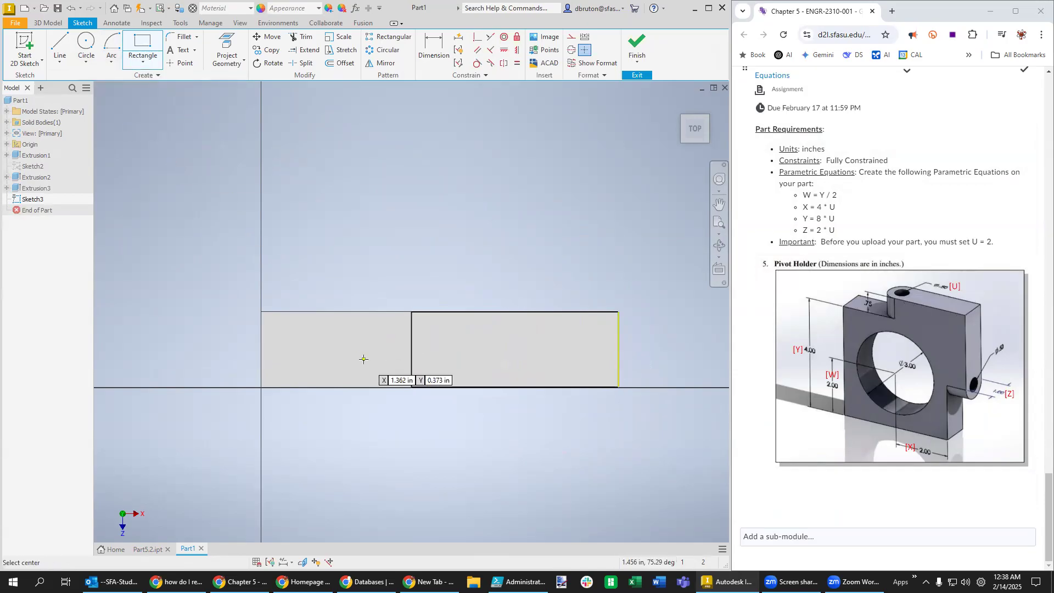
{"action": "left_click", "coordinate": [412, 348]}
{"action": "left_click", "coordinate": [412, 387]}
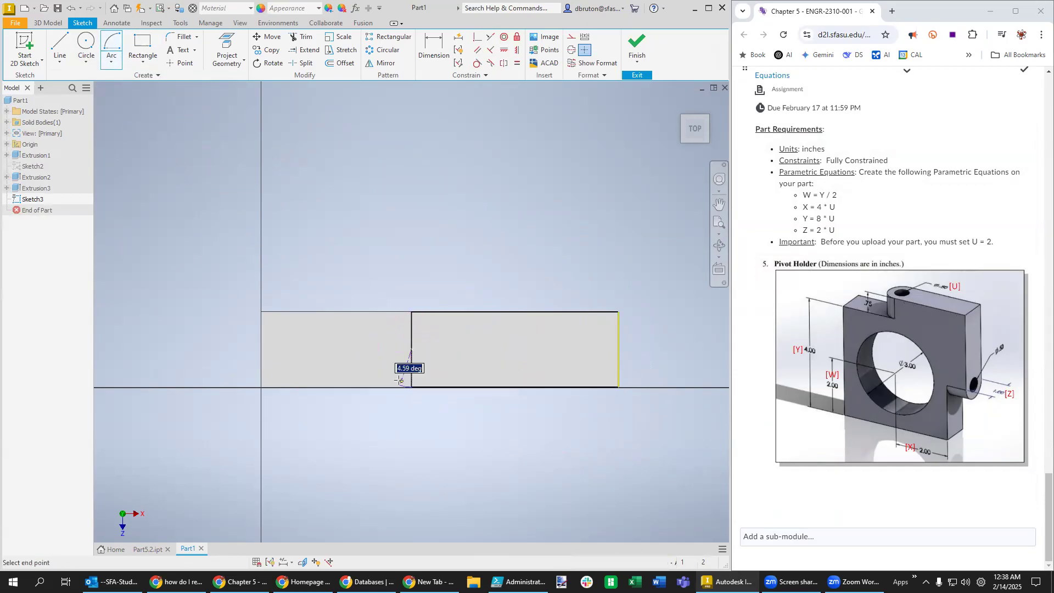
{"action": "left_click", "coordinate": [412, 312]}
{"action": "key", "text": "Escape"}
{"action": "left_click", "coordinate": [415, 332]}
{"action": "left_click", "coordinate": [572, 37]}
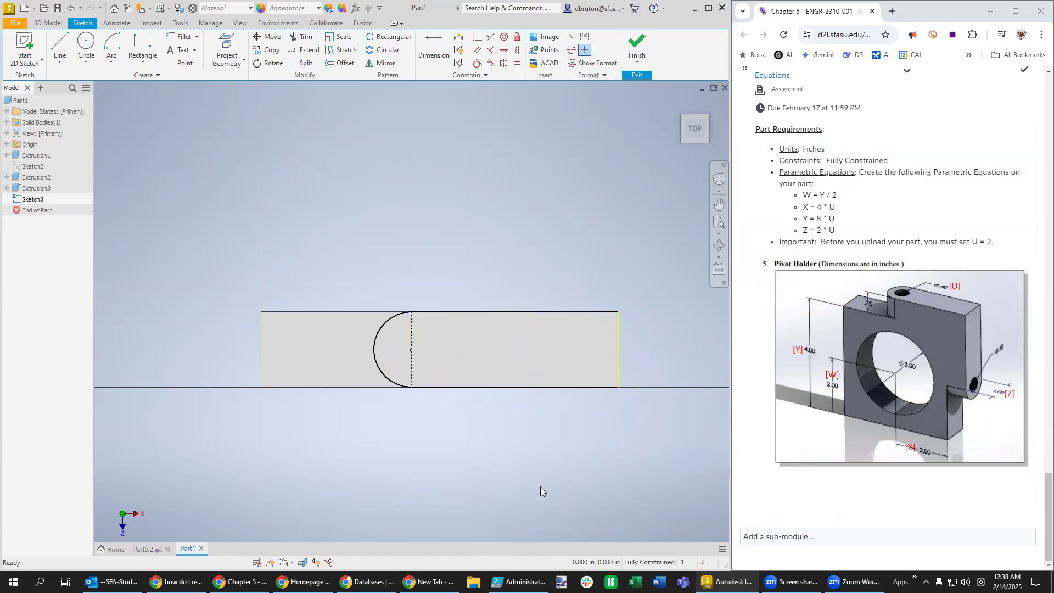
- Sketch a circle centred on the semicircle's center point and dimension its diameter to 0.5 in
{"action": "left_click", "coordinate": [86, 47]}
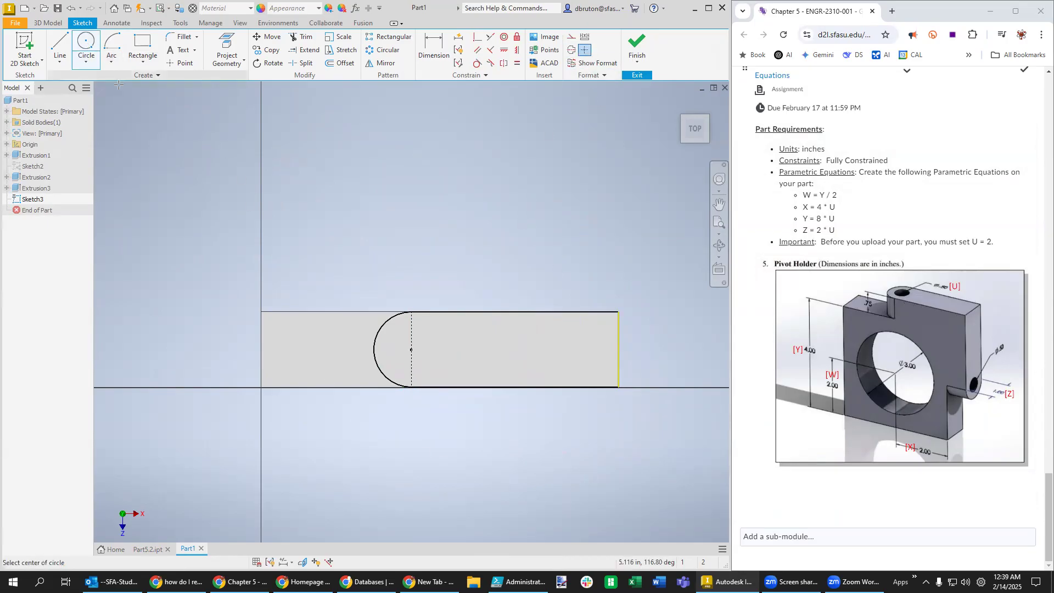
{"action": "left_click", "coordinate": [411, 349]}
{"action": "left_click", "coordinate": [434, 45]}
{"action": "left_click", "coordinate": [424, 336]}
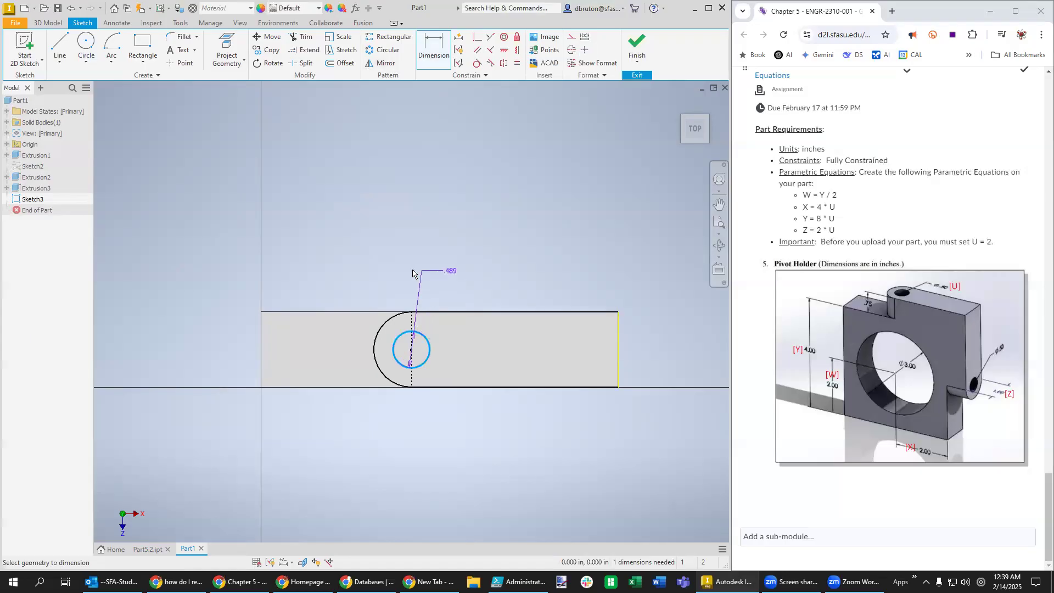
{"action": "left_click", "coordinate": [380, 291]}
{"action": "type", "text": "0.5"}
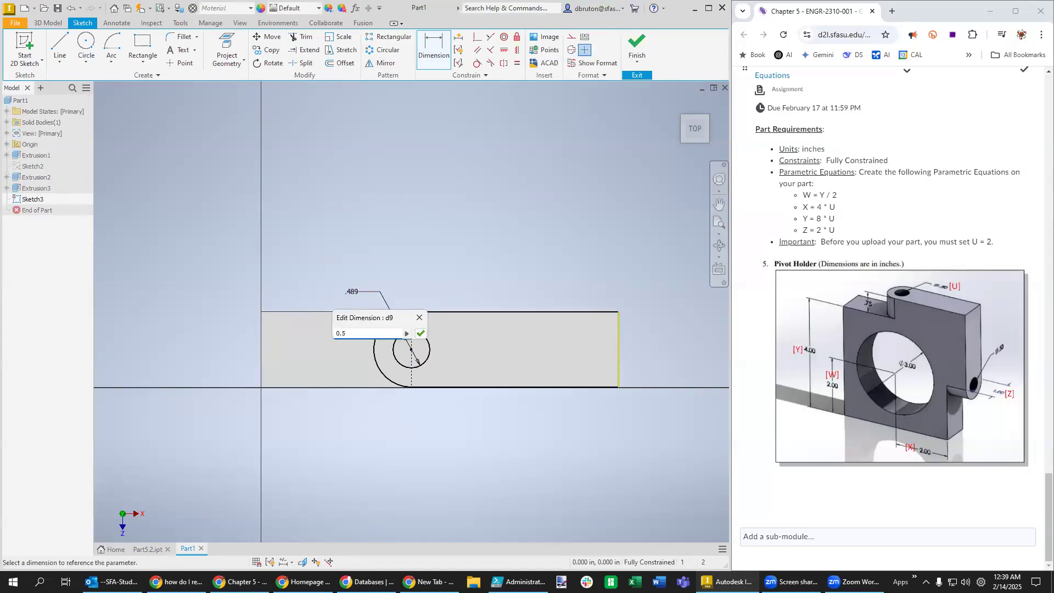
{"action": "key", "text": "Return"}
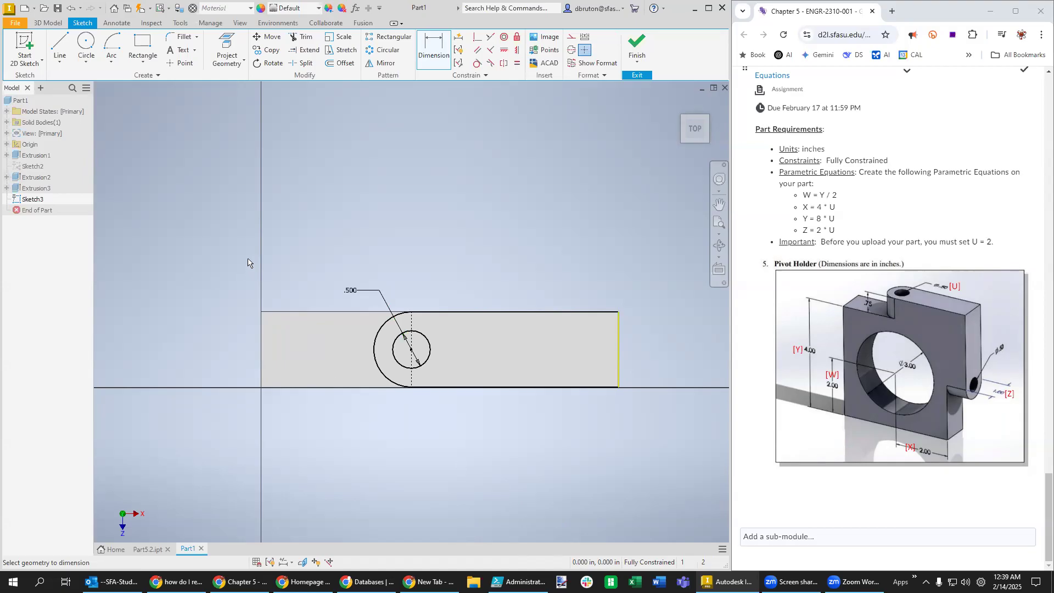
- Extrude the rounded profile around the circle 0.75 in upward from the plate's upper face, joined to the body
{"action": "left_click", "coordinate": [58, 23]}
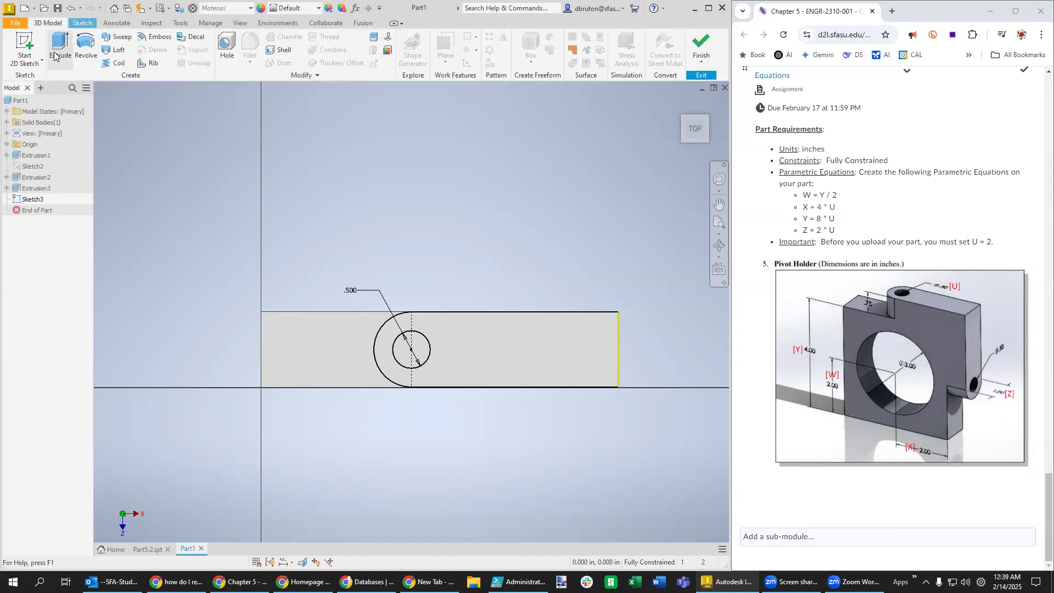
{"action": "left_click", "coordinate": [54, 55]}
{"action": "left_click", "coordinate": [478, 233]}
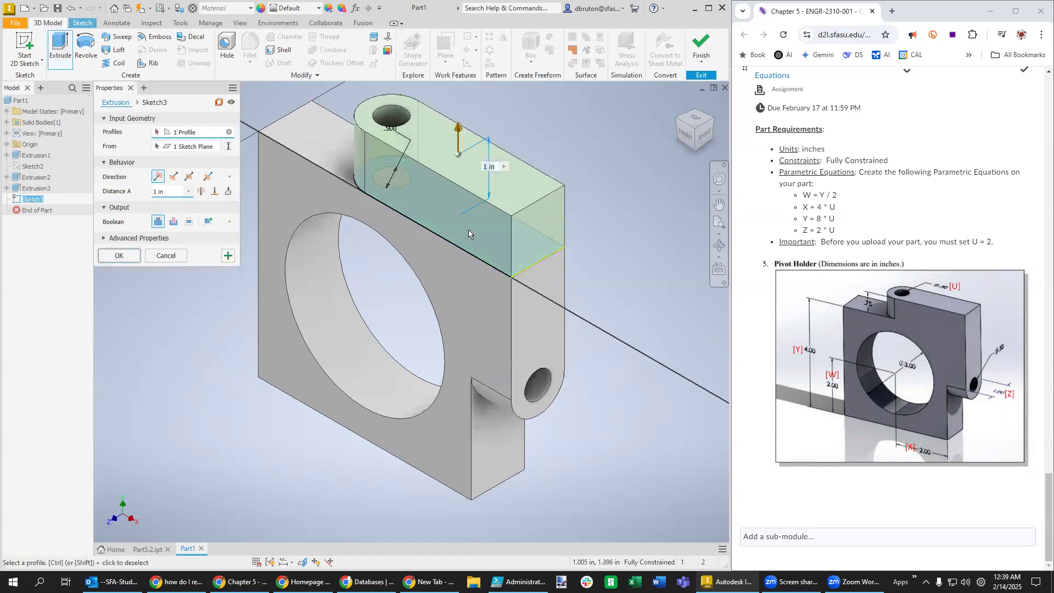
{"action": "left_click", "coordinate": [159, 192]}
{"action": "type", "text": ".75"}
{"action": "key", "text": "Return"}
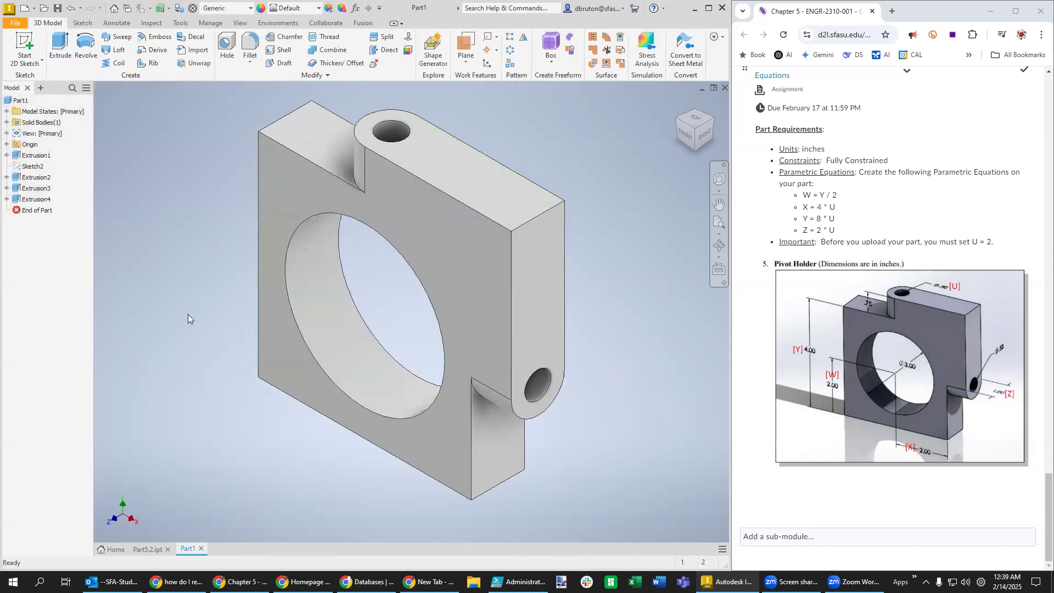
- Start a sketch on the floor of the upper tab's hole and try to extrude it
{"action": "middle_click_drag", "start_coordinate": [166, 309], "coordinate": [171, 358], "text": "shift"}
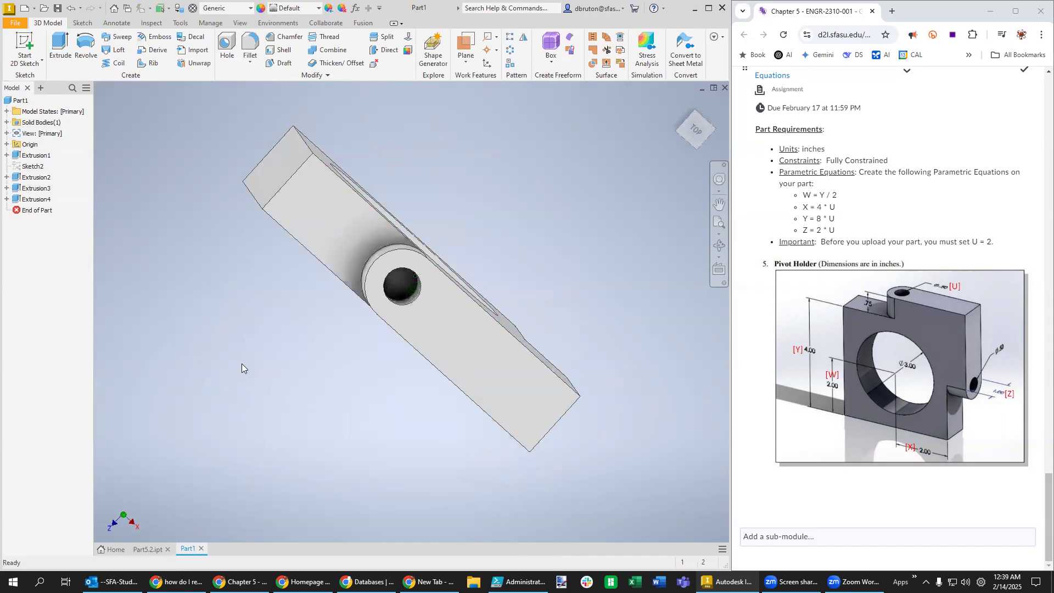
{"action": "left_click", "coordinate": [398, 291]}
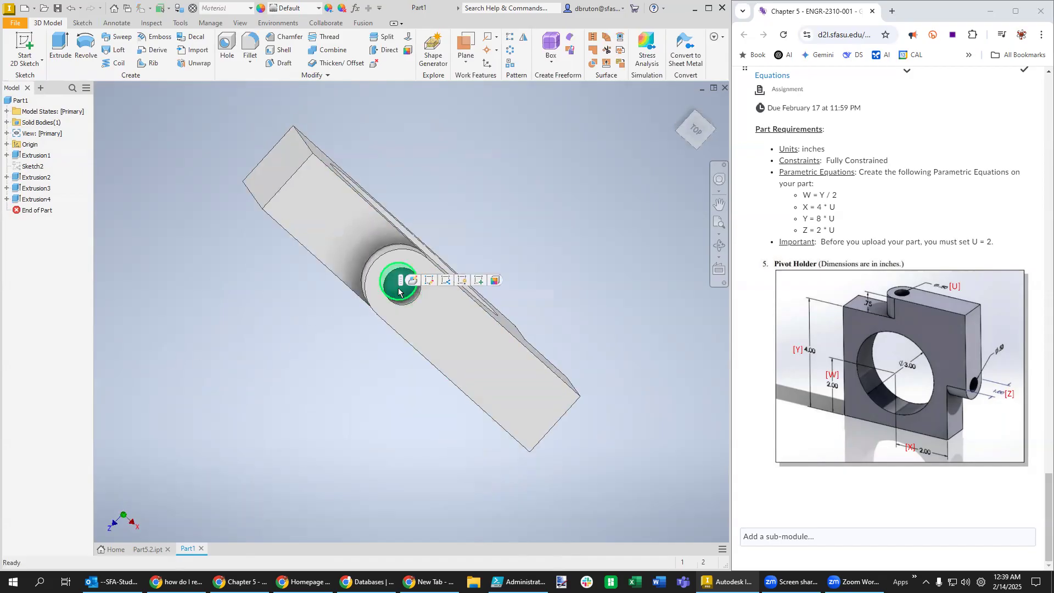
{"action": "left_click", "coordinate": [60, 55]}
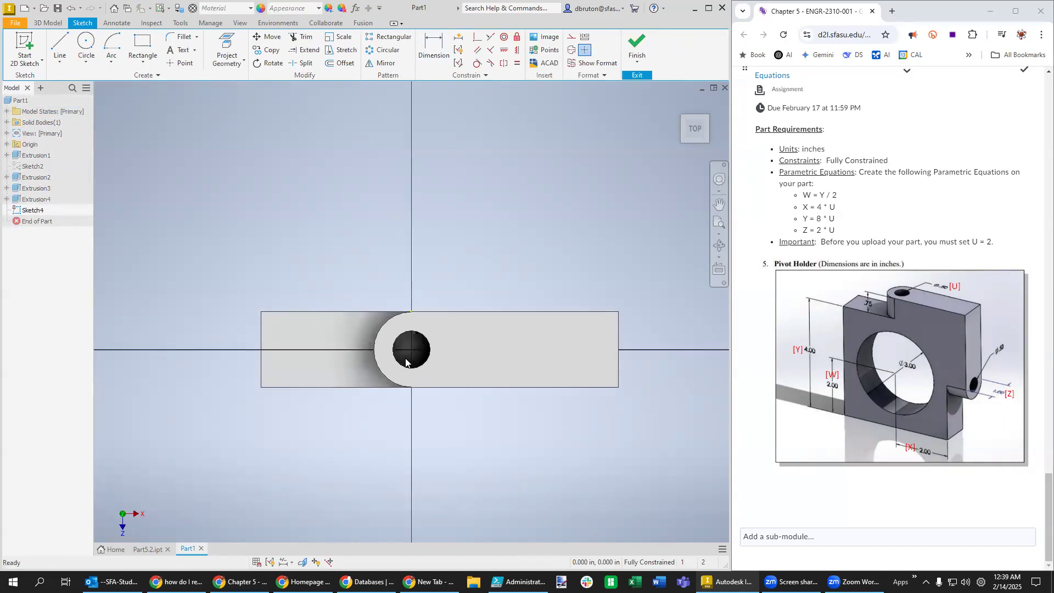
{"action": "left_click", "coordinate": [404, 368]}
{"action": "left_click", "coordinate": [48, 22]}
{"action": "left_click", "coordinate": [62, 62]}
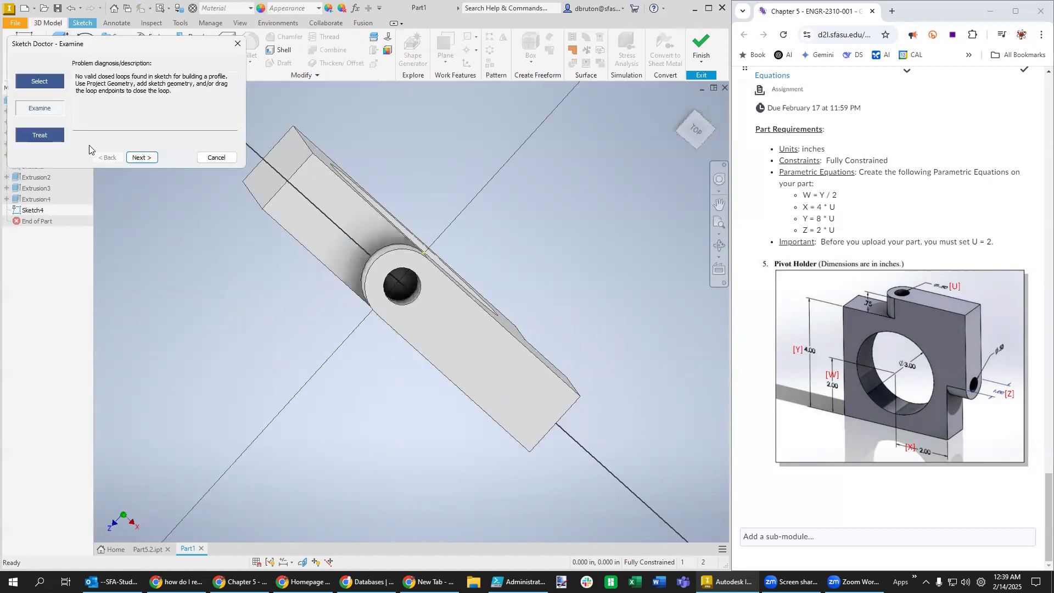
{"action": "left_click", "coordinate": [217, 157]}
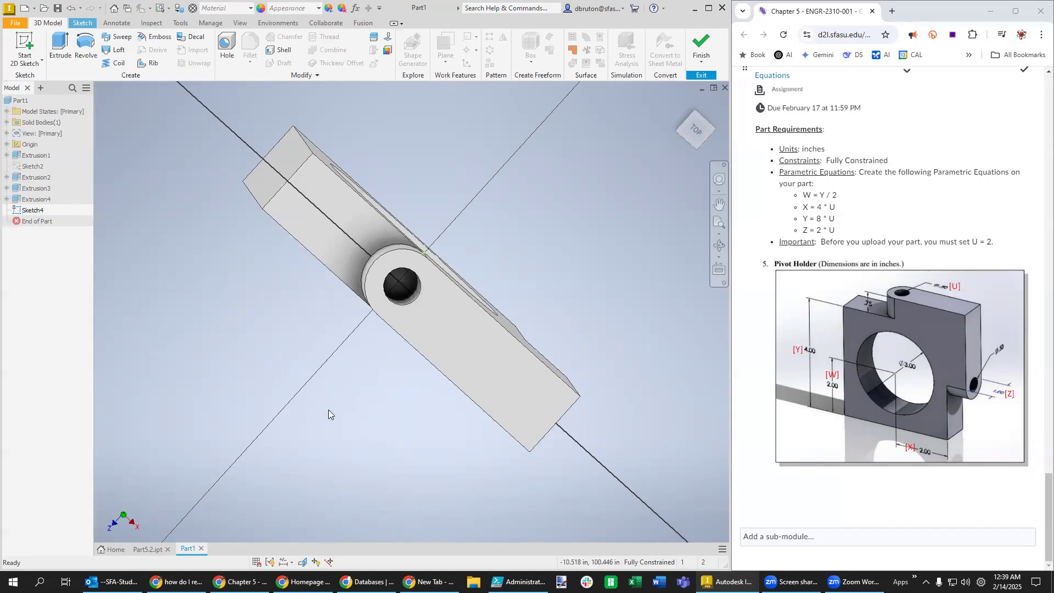
- Finish the hole-floor sketch, try to extrude it again, and run all of Sketch Doctor's diagnostic tests on it
{"action": "left_click", "coordinate": [41, 213]}
{"action": "left_click", "coordinate": [701, 49]}
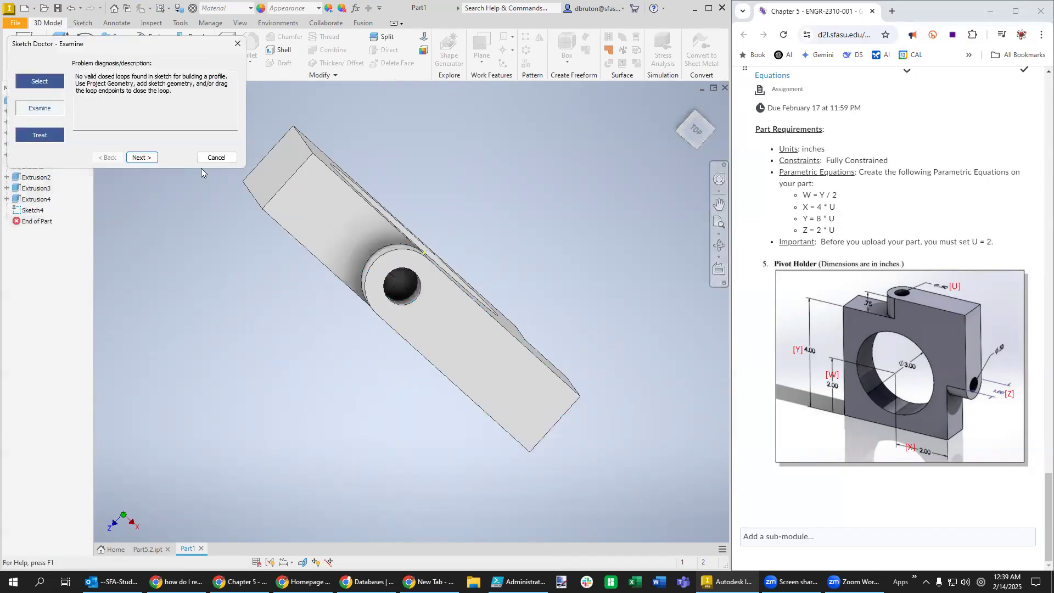
{"action": "left_click", "coordinate": [215, 159]}
{"action": "left_click", "coordinate": [140, 157]}
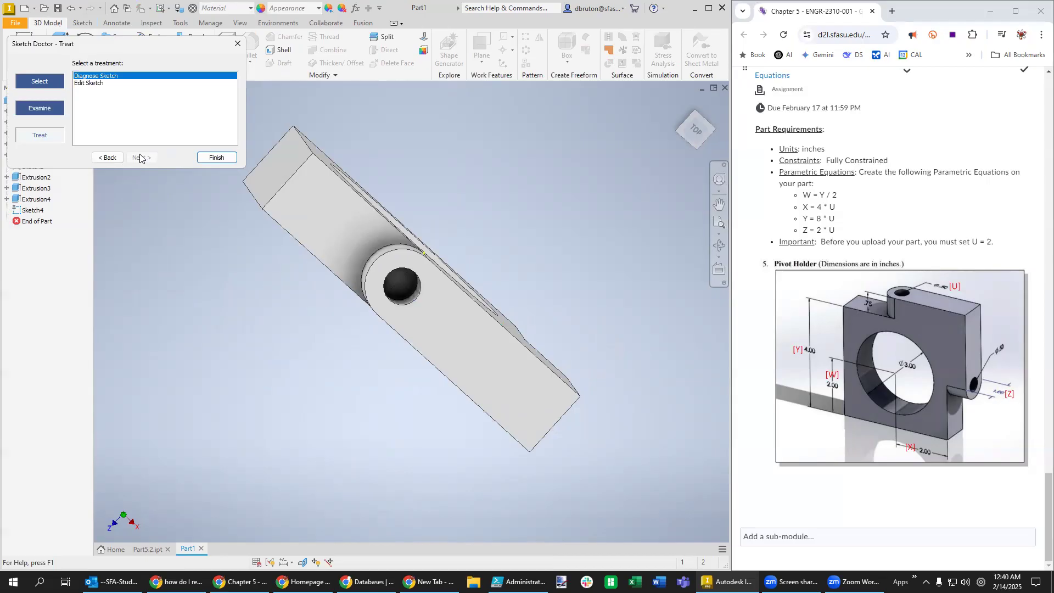
{"action": "left_click", "coordinate": [217, 158]}
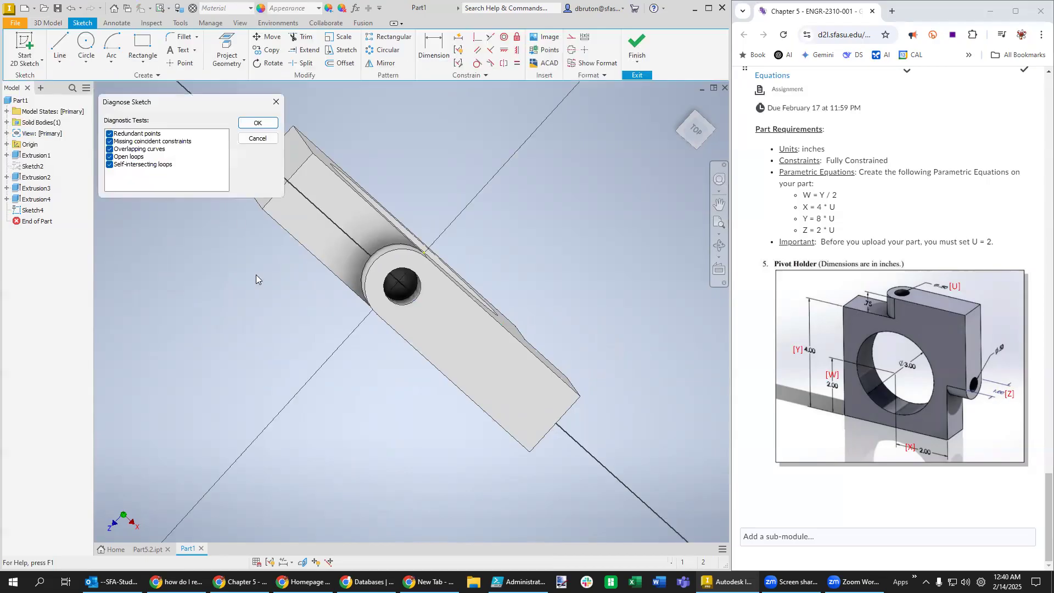
{"action": "left_click", "coordinate": [258, 123]}
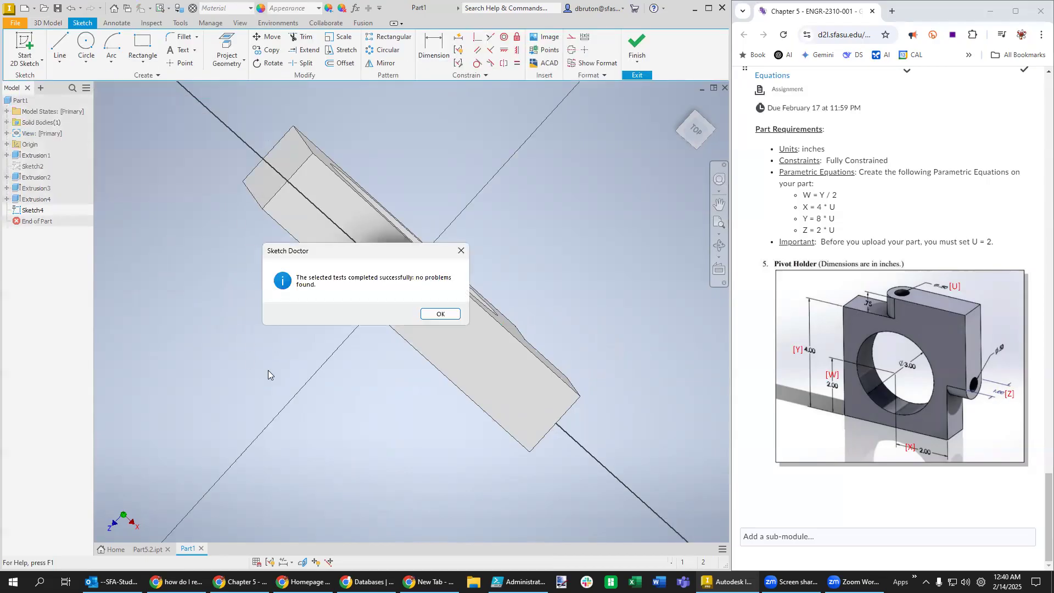
{"action": "left_click", "coordinate": [439, 313]}
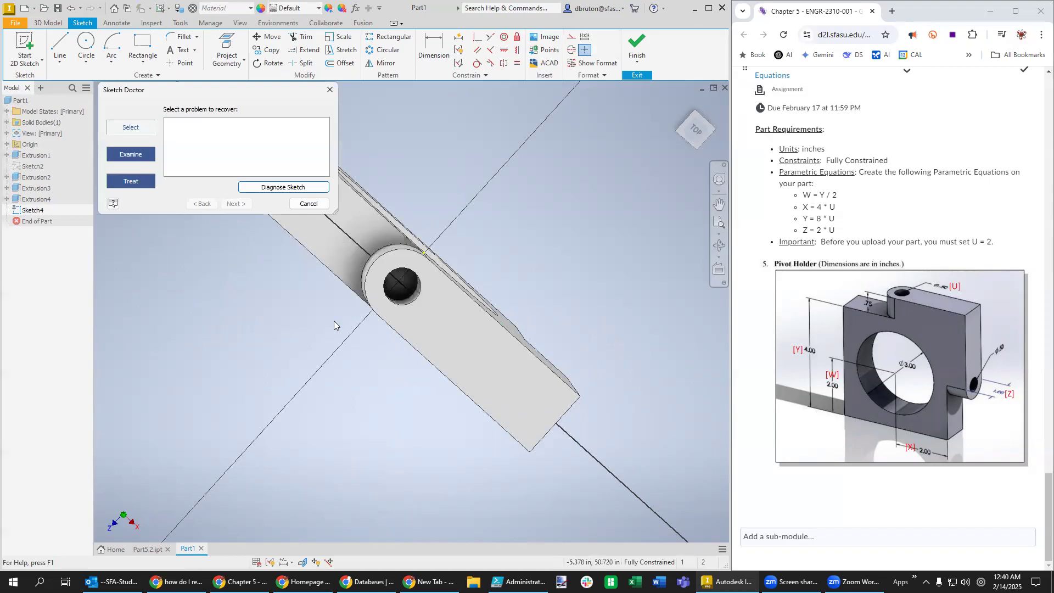
{"action": "left_click", "coordinate": [308, 204]}
- Undo the hole-floor sketch and the upper tab's extrusion, back to editing the tab's profile sketch
{"action": "key", "text": "ctrl+z"}
{"action": "key", "text": "ctrl+z"}
{"action": "key", "text": "ctrl+z"}
{"action": "key", "text": "ctrl+z"}
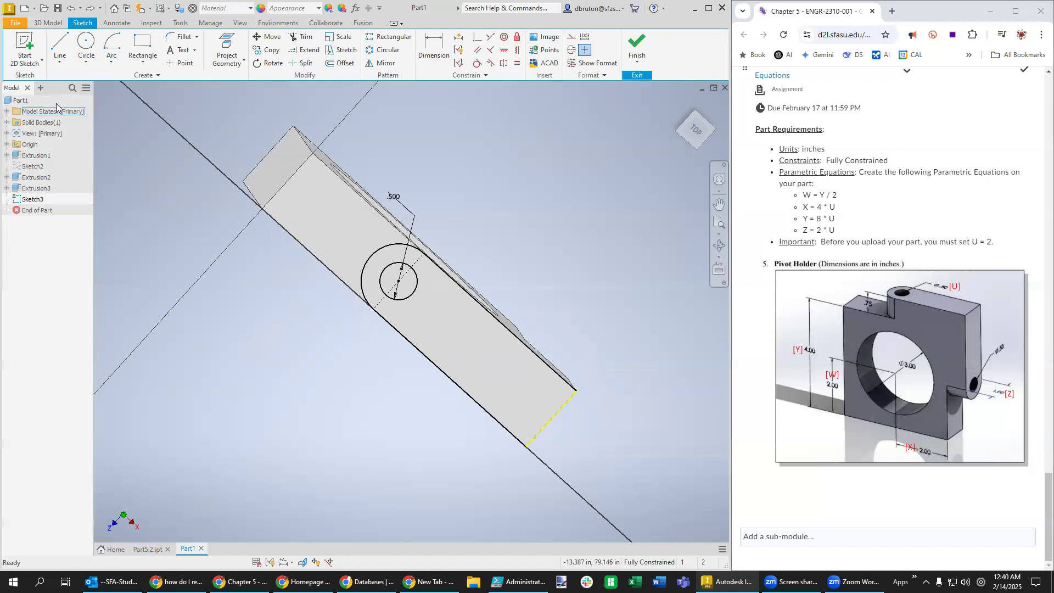
- Extrude the rounded tab profile around the circle 0.75 in upward and start another extrusion from the same sketch
{"action": "left_click", "coordinate": [49, 24]}
{"action": "left_click", "coordinate": [58, 51]}
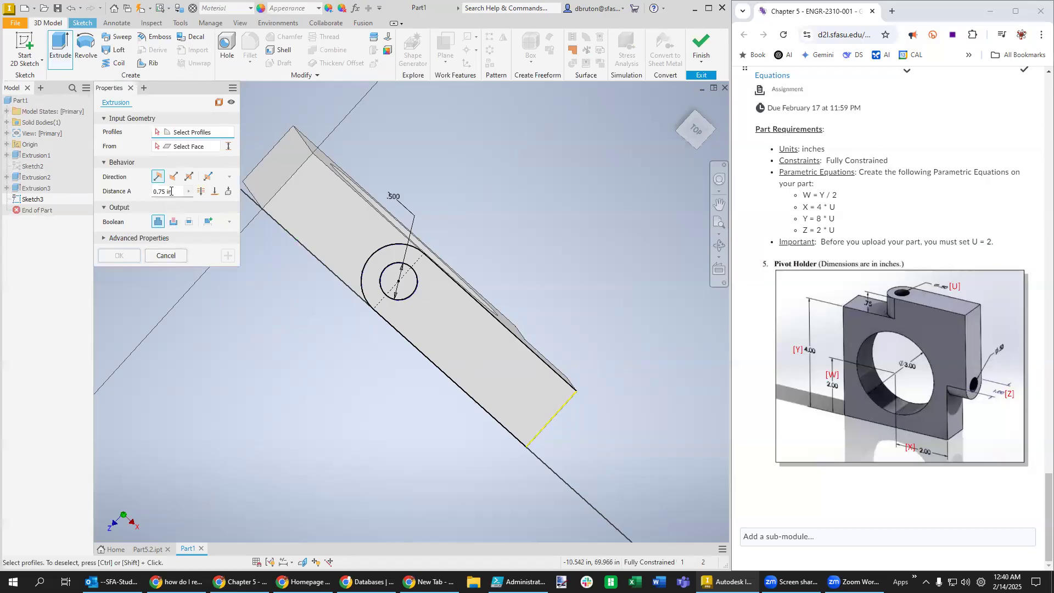
{"action": "left_click", "coordinate": [465, 328]}
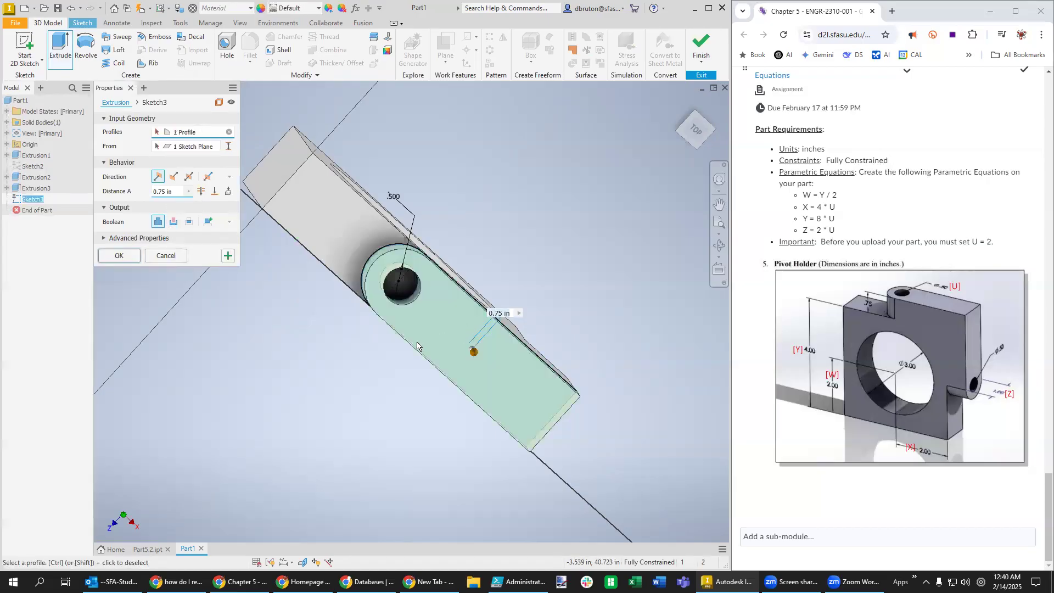
{"action": "left_click", "coordinate": [228, 255]}
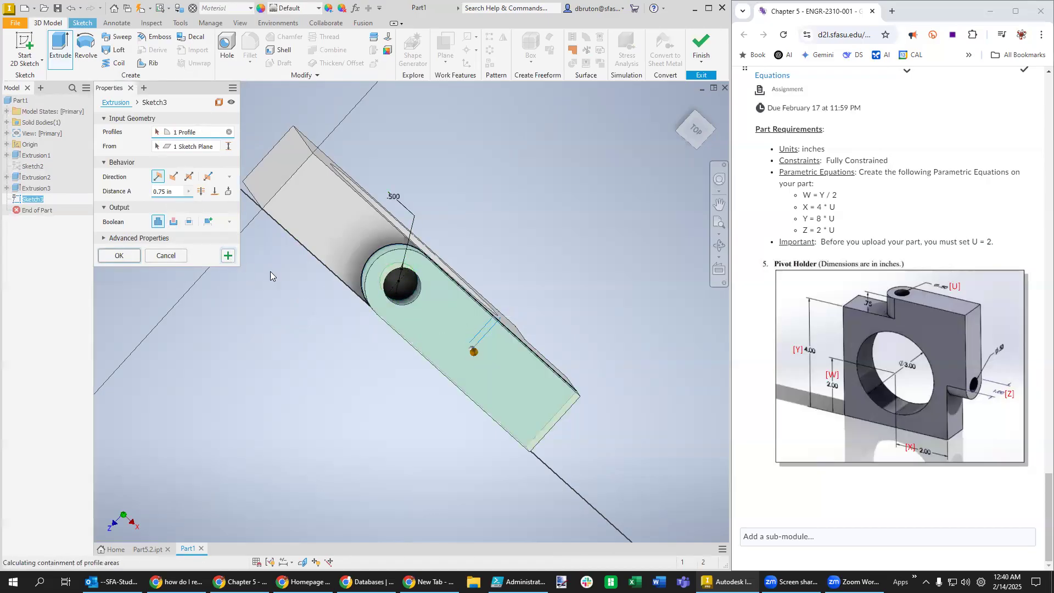
- Cut the 0.5 in circle profile downward through the plate's wall into the large bore with a To Next extrusion
{"action": "left_click", "coordinate": [413, 291]}
{"action": "mouse_move", "coordinate": [308, 370]}
{"action": "middle_mouse_down"}
{"action": "mouse_move", "coordinate": [353, 431]}
{"action": "mouse_move", "coordinate": [309, 367]}
{"action": "mouse_move", "coordinate": [322, 438]}
{"action": "mouse_move", "coordinate": [346, 395]}
{"action": "mouse_move", "coordinate": [343, 346]}
{"action": "middle_mouse_up"}
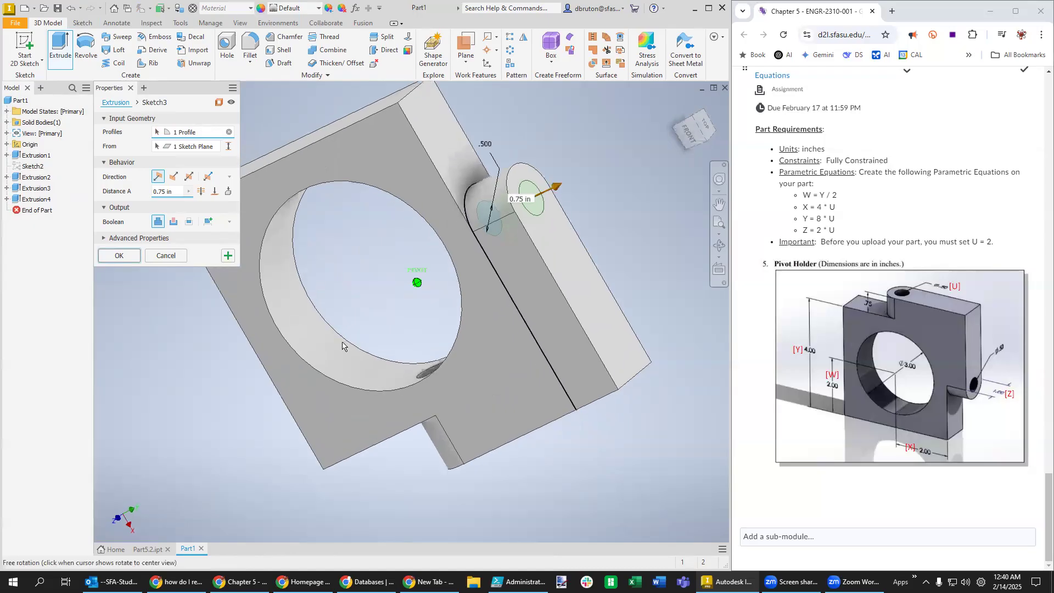
{"action": "left_click", "coordinate": [172, 220]}
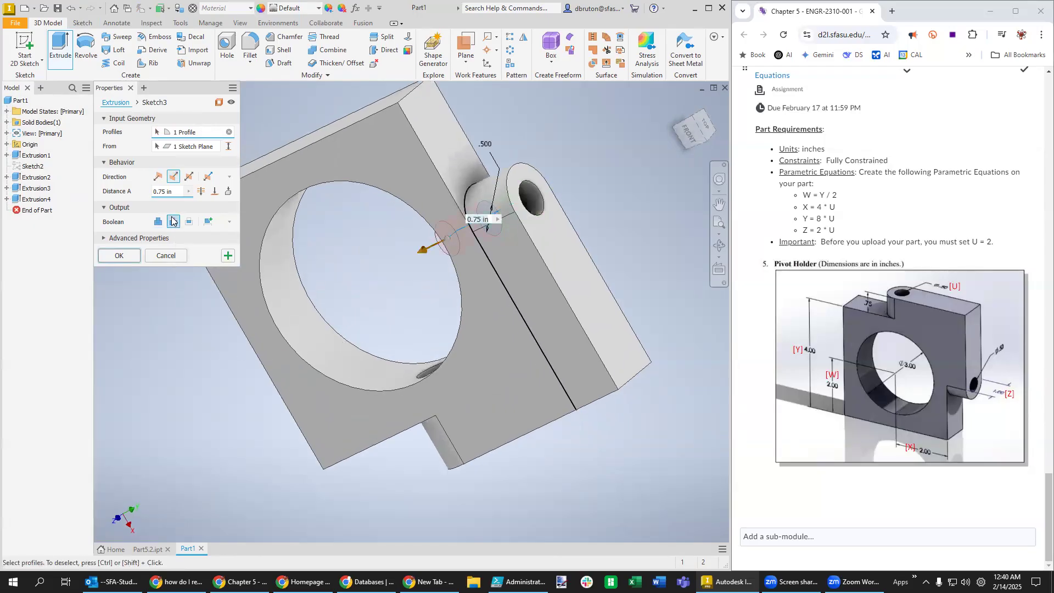
{"action": "mouse_move", "coordinate": [410, 309]}
{"action": "middle_mouse_down", "text": "shift"}
{"action": "mouse_move", "coordinate": [454, 278]}
{"action": "mouse_move", "coordinate": [442, 301]}
{"action": "middle_mouse_up", "text": "shift"}
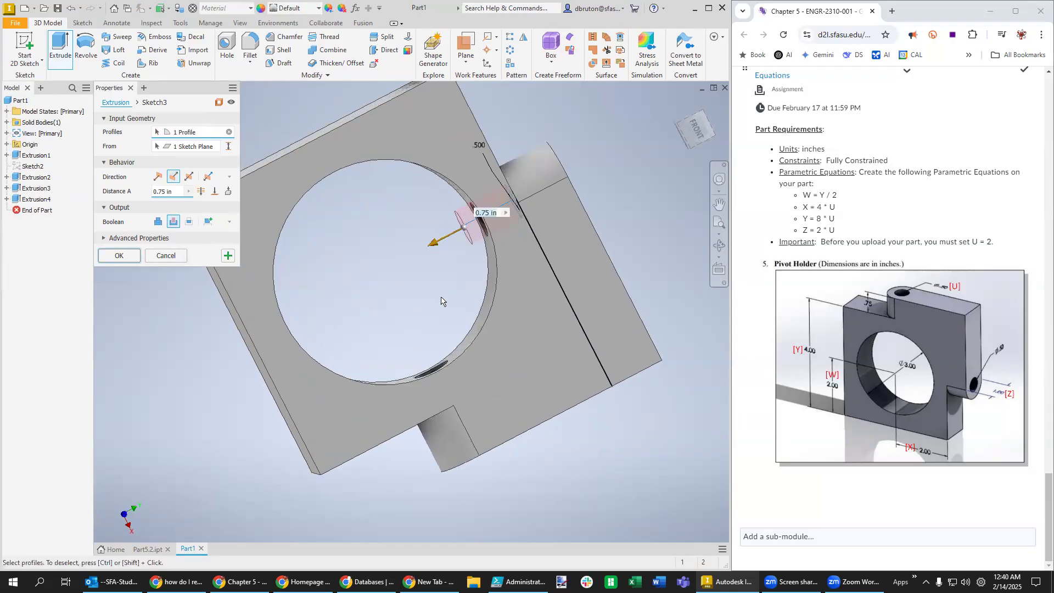
{"action": "left_click_drag", "start_coordinate": [431, 245], "coordinate": [367, 276]}
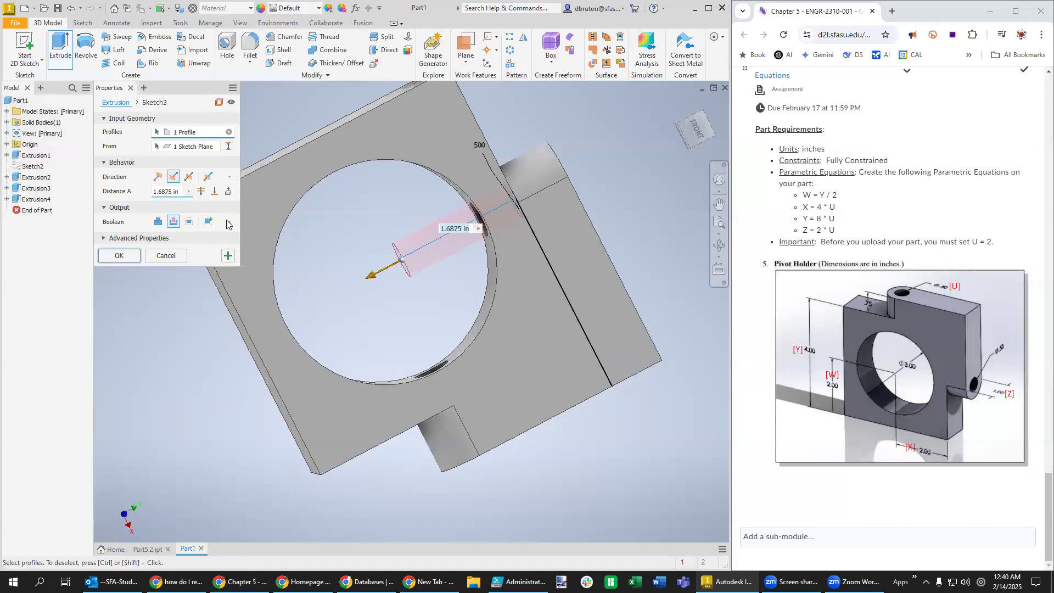
{"action": "left_click", "coordinate": [226, 191]}
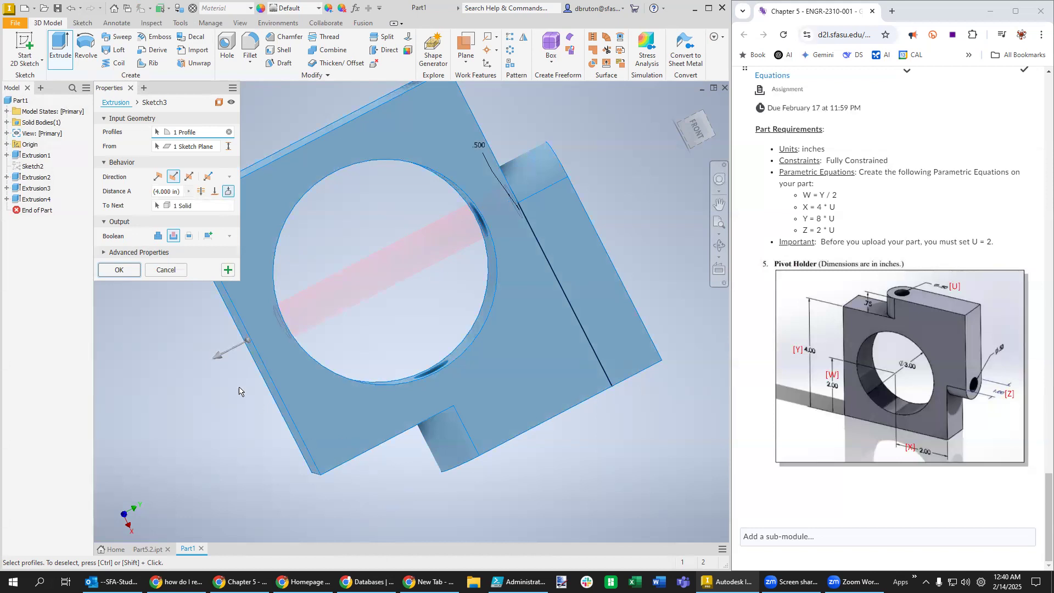
{"action": "left_click", "coordinate": [118, 270]}
- Open the upper tab's sketch, check the parameter name of the hole's diameter dimension, and finish the sketch
{"action": "middle_click_drag", "start_coordinate": [579, 479], "coordinate": [529, 494]}
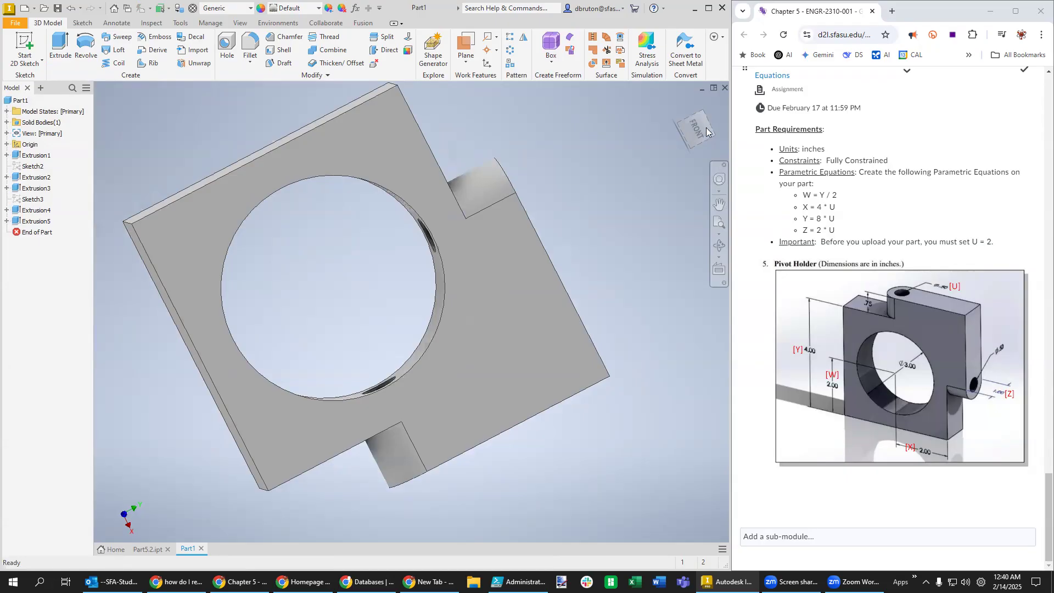
{"action": "left_click", "coordinate": [678, 101]}
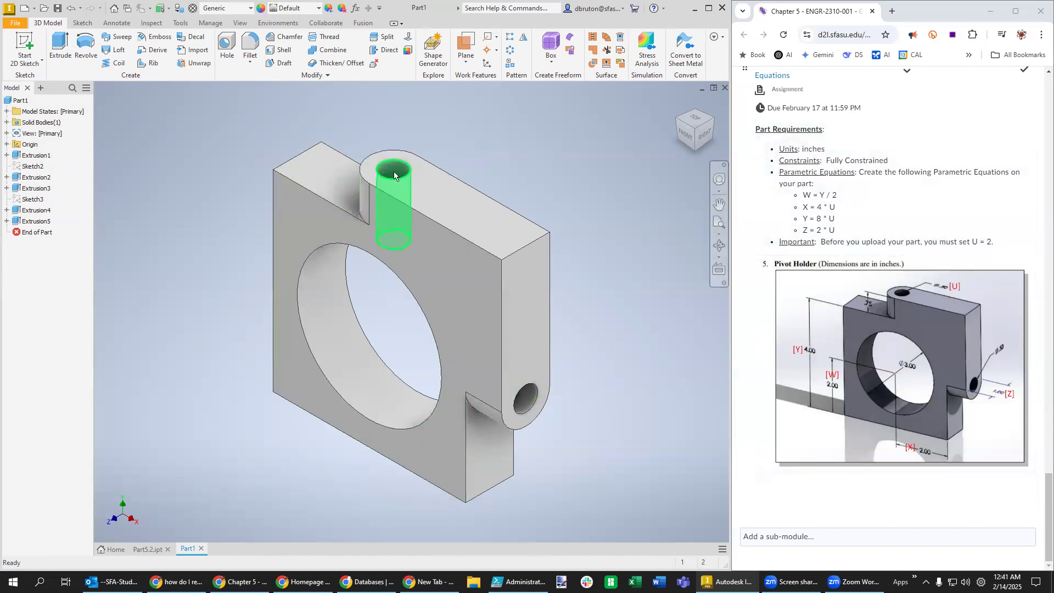
{"action": "left_click", "coordinate": [7, 221]}
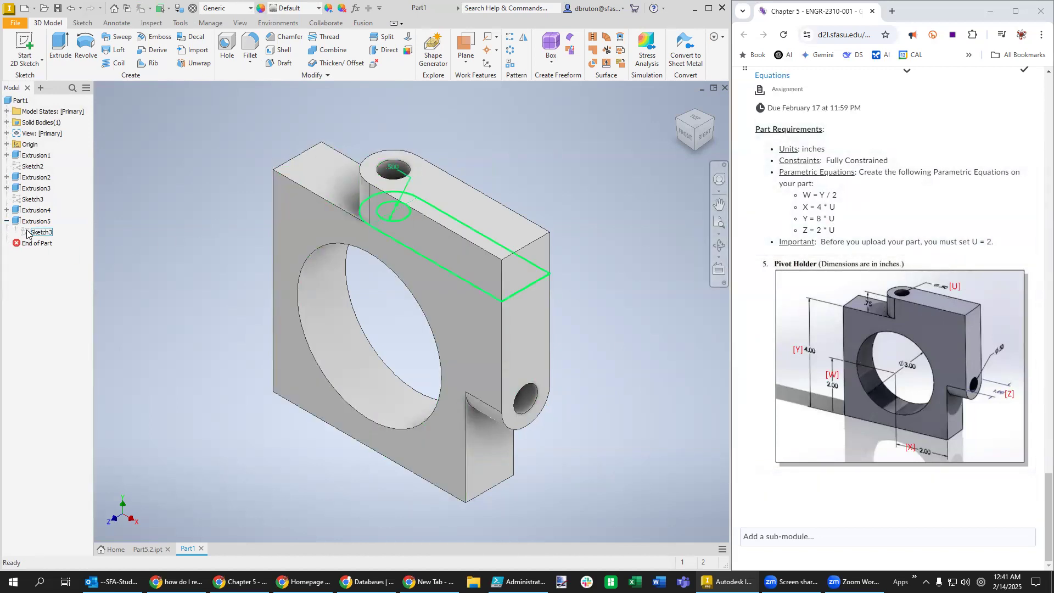
{"action": "right_click", "coordinate": [28, 231]}
{"action": "left_click", "coordinate": [64, 264]}
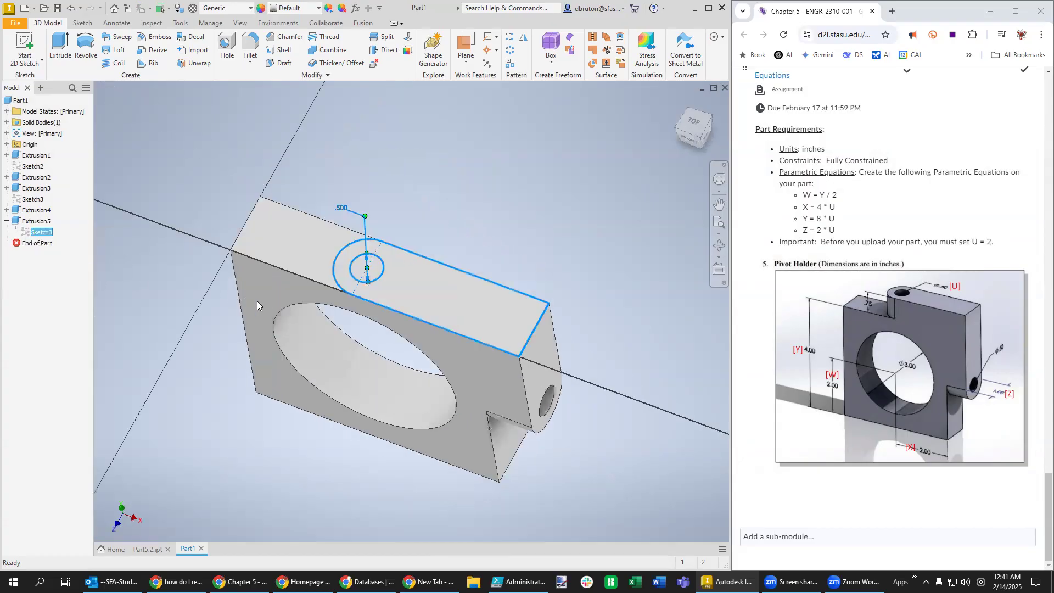
{"action": "double_click", "coordinate": [293, 268]}
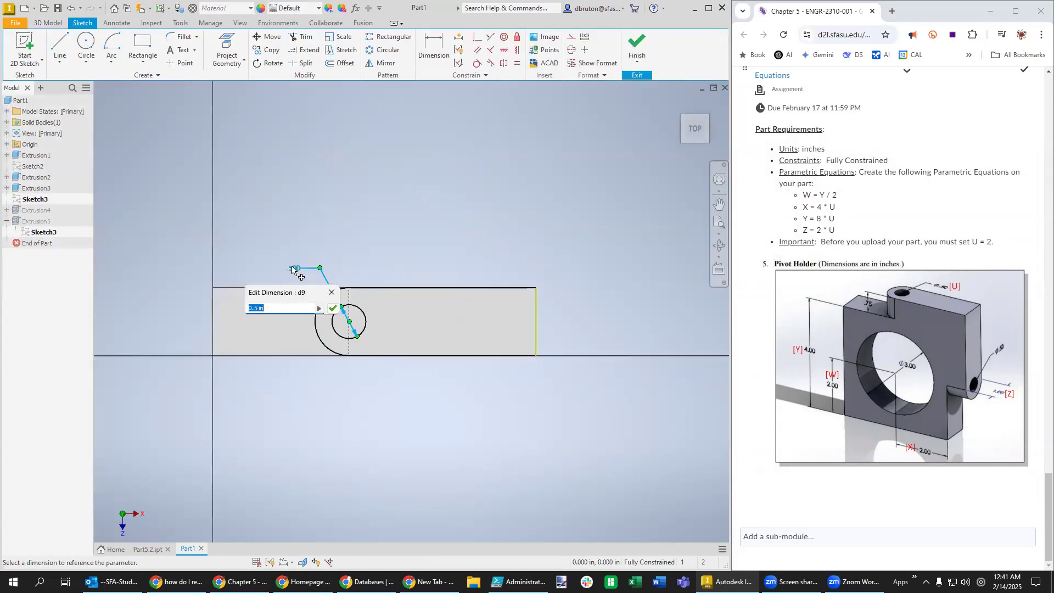
{"action": "key", "text": "Escape"}
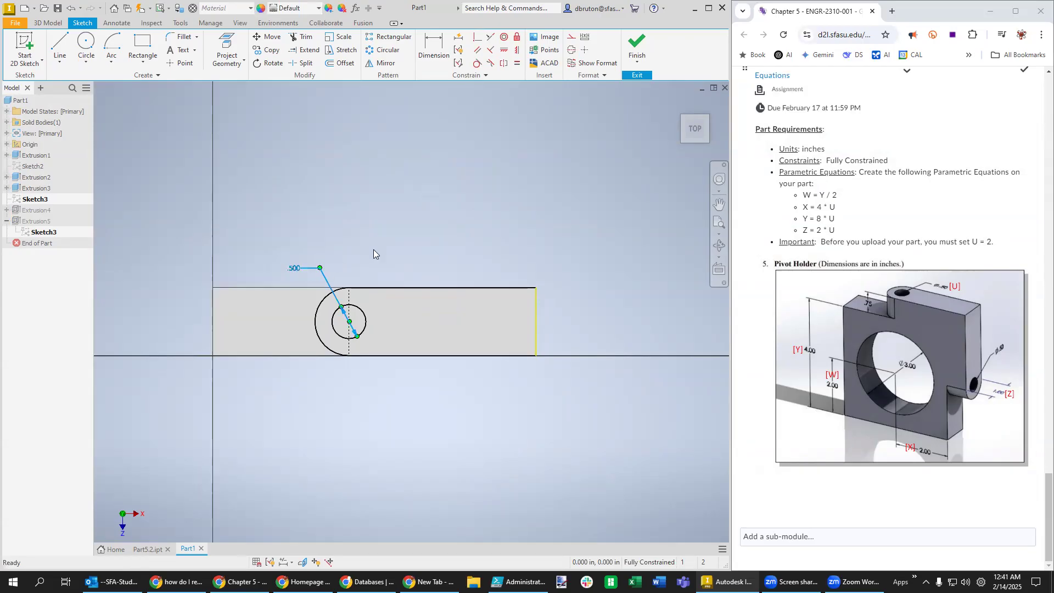
{"action": "left_click", "coordinate": [487, 203]}
{"action": "left_click", "coordinate": [637, 45]}
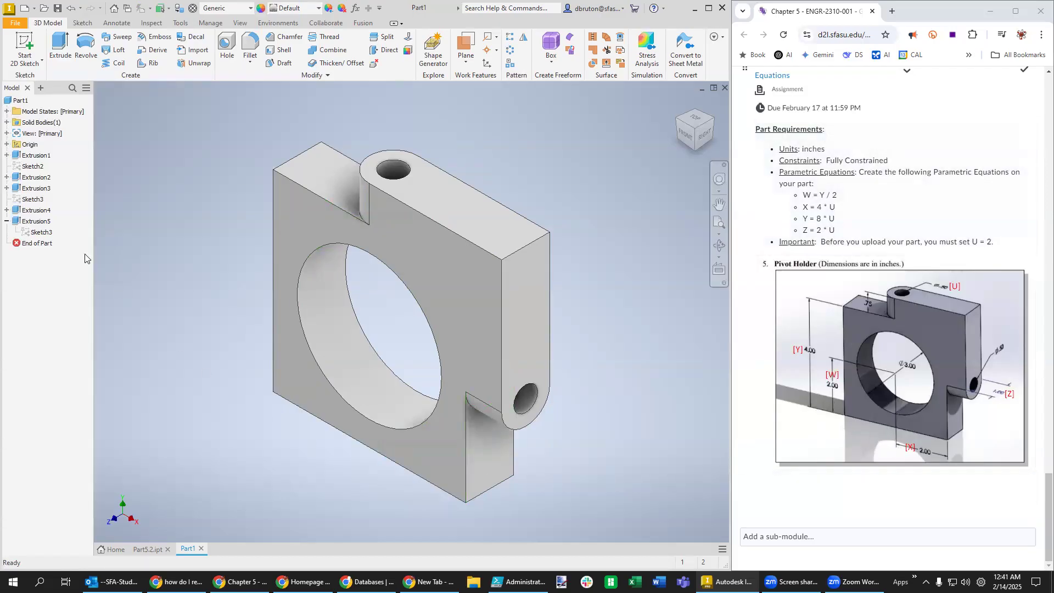
- Open the side tab's profile sketch for review and finish it
{"action": "left_click", "coordinate": [7, 177]}
{"action": "left_click", "coordinate": [29, 168]}
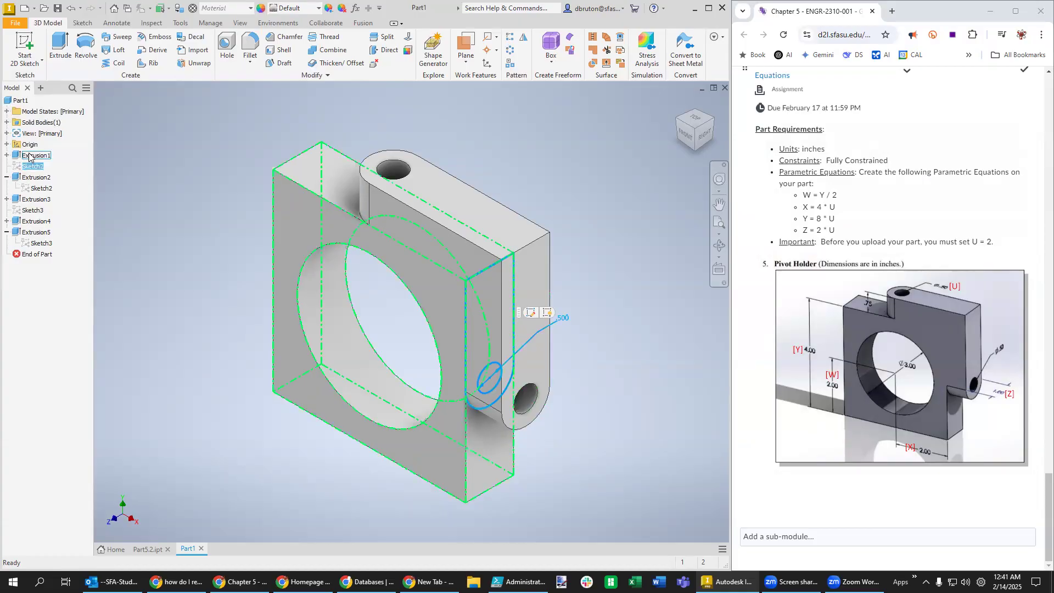
{"action": "right_click", "coordinate": [27, 167]}
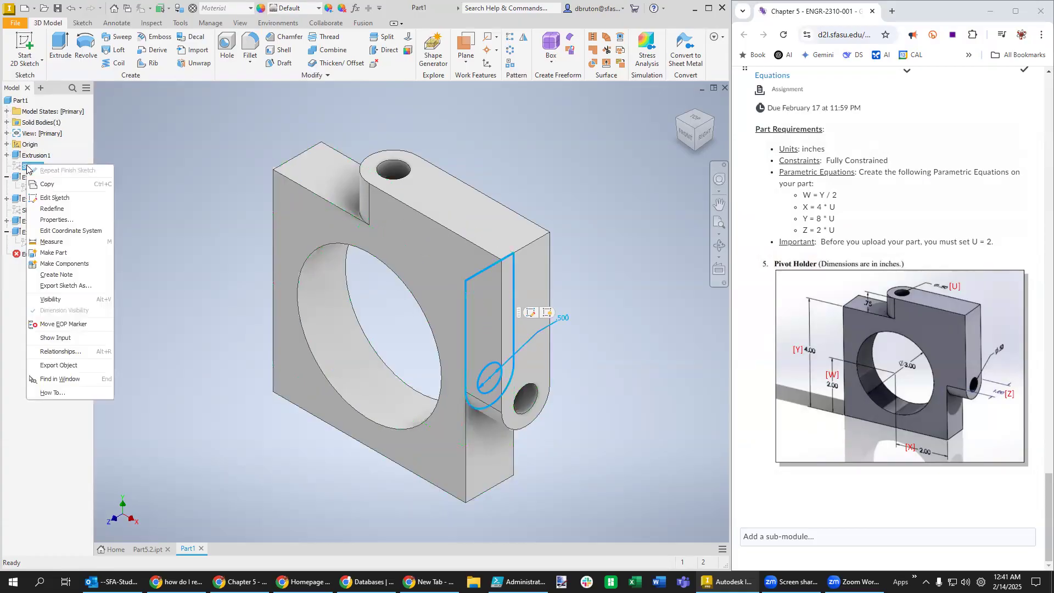
{"action": "left_click", "coordinate": [55, 198]}
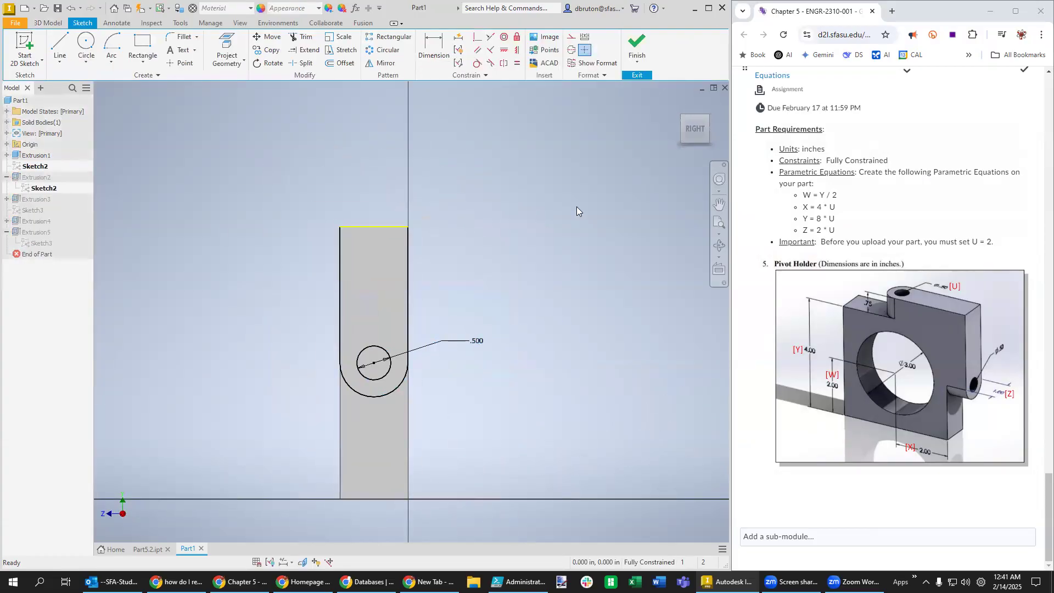
{"action": "left_click", "coordinate": [634, 45]}
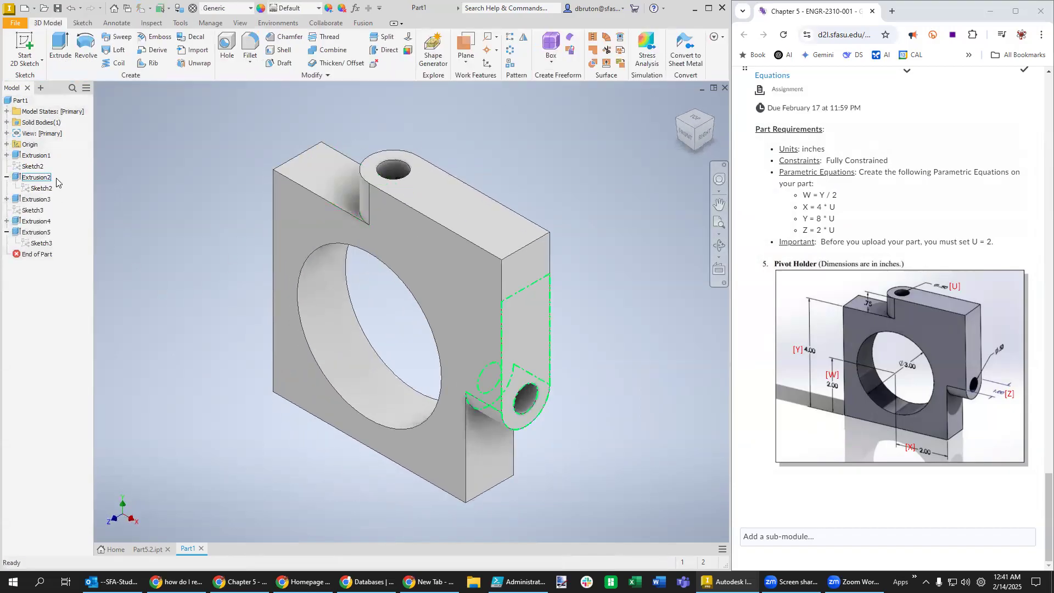
{"action": "left_click", "coordinate": [316, 237]}
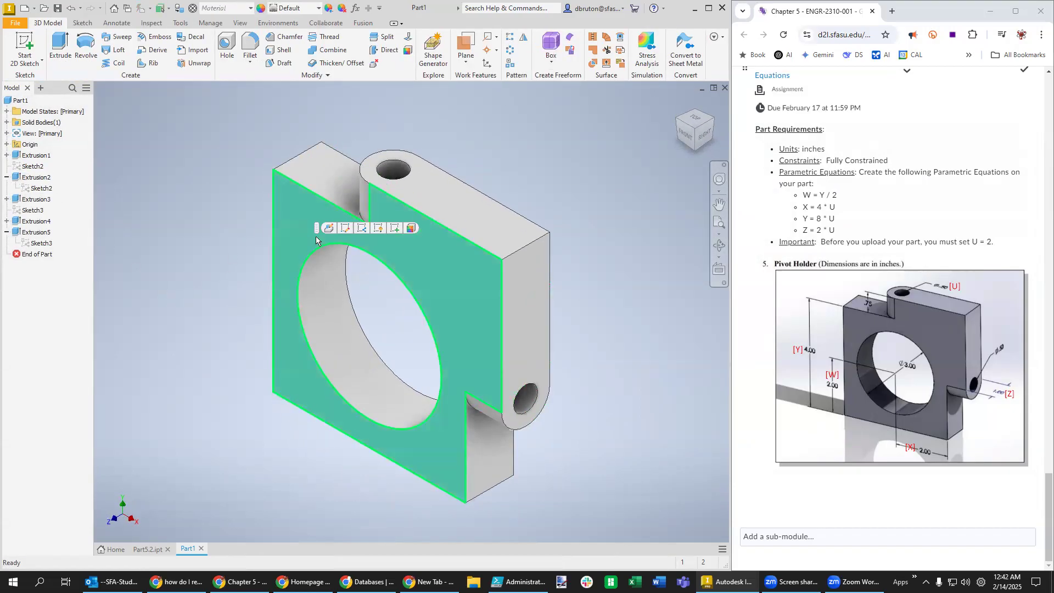
{"action": "left_click", "coordinate": [215, 273]}
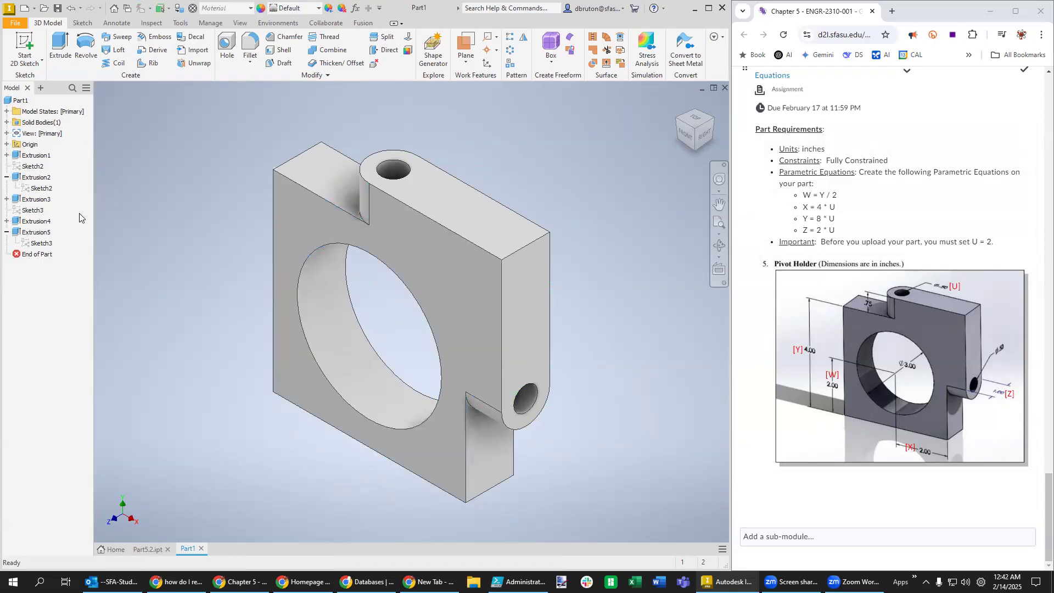
- Open the base plate's sketch, review its height and bore dimensions, and finish the sketch
{"action": "left_click", "coordinate": [33, 156]}
{"action": "left_click", "coordinate": [6, 156]}
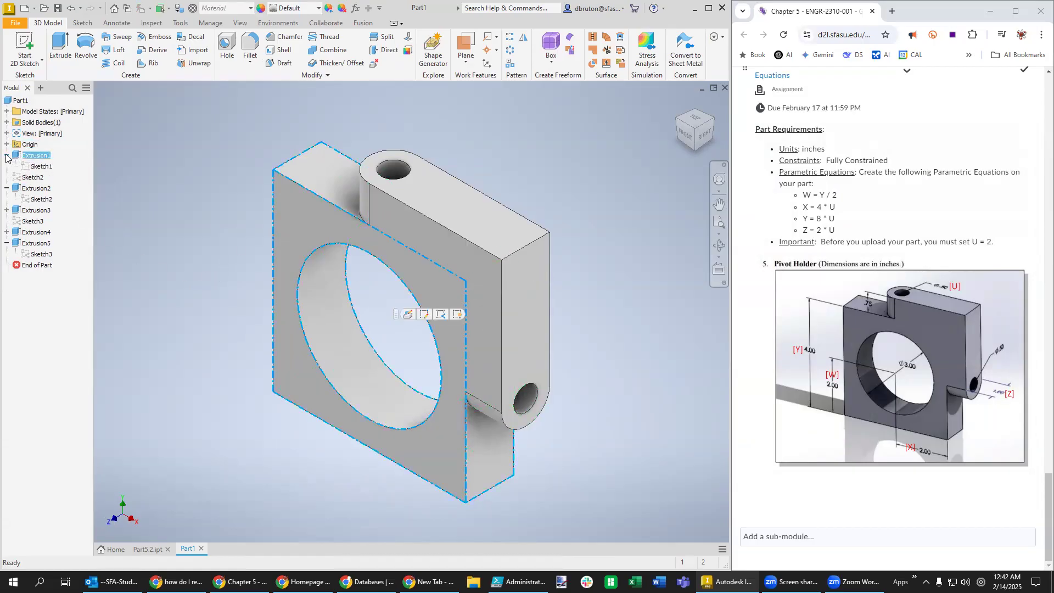
{"action": "right_click", "coordinate": [38, 166]}
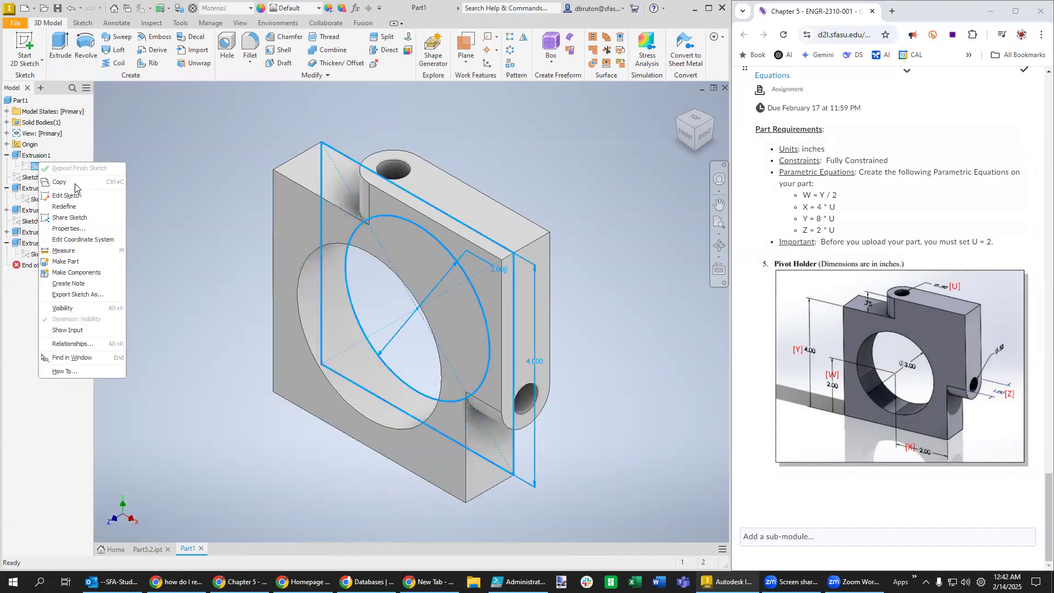
{"action": "left_click", "coordinate": [67, 195]}
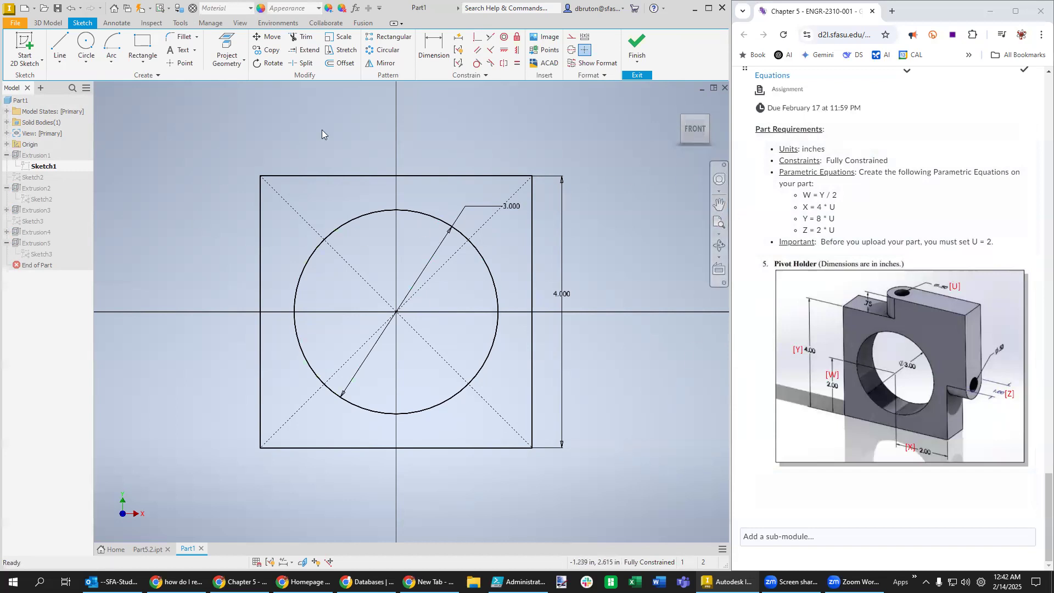
{"action": "left_click", "coordinate": [638, 45]}
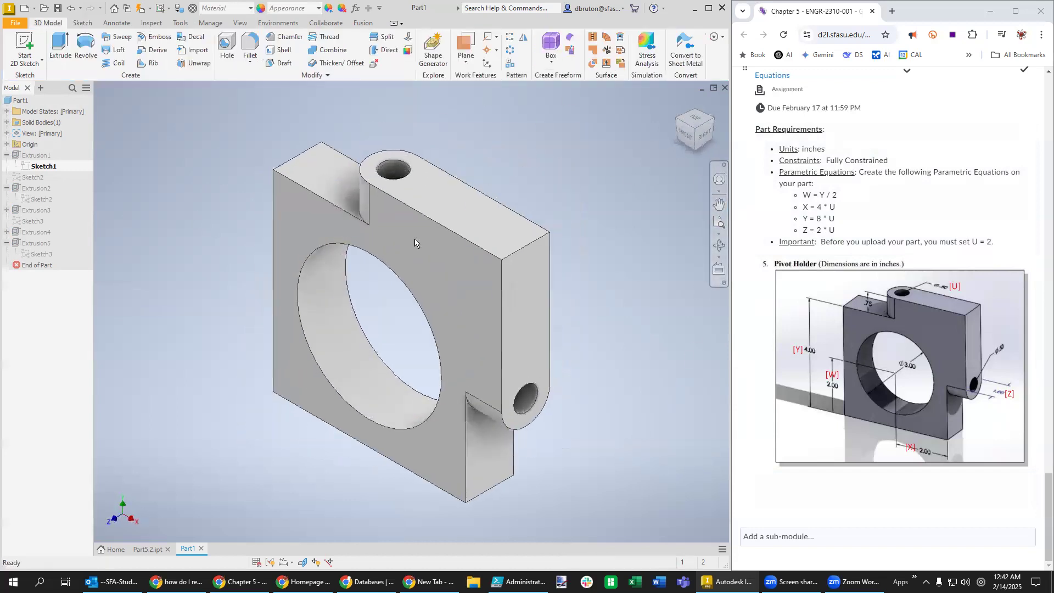
- Edit the base plate's extrusion and set its distance to the equation d9*2
{"action": "left_click", "coordinate": [301, 219]}
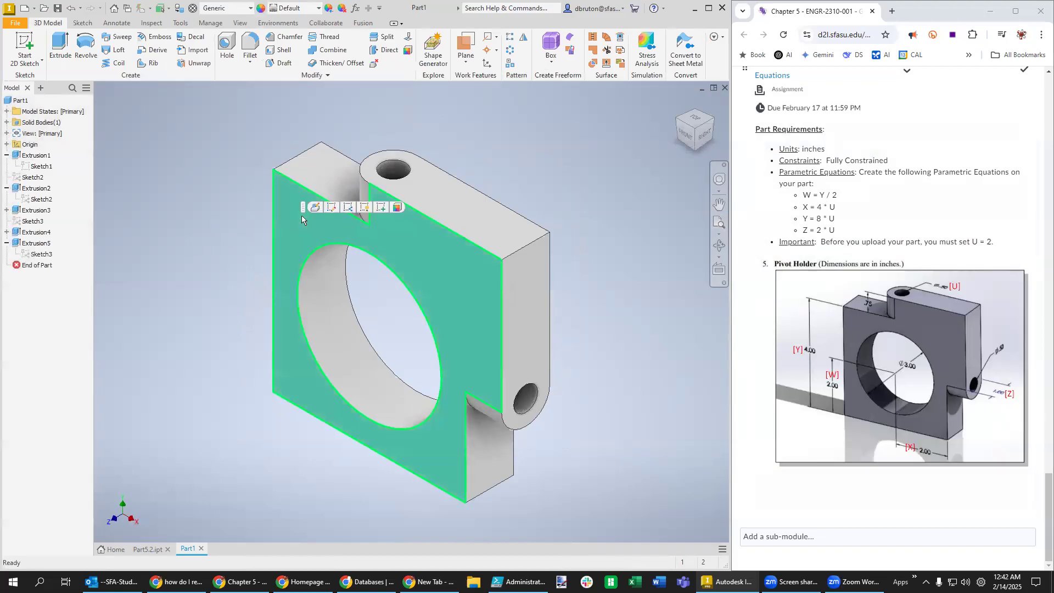
{"action": "left_click", "coordinate": [37, 155]}
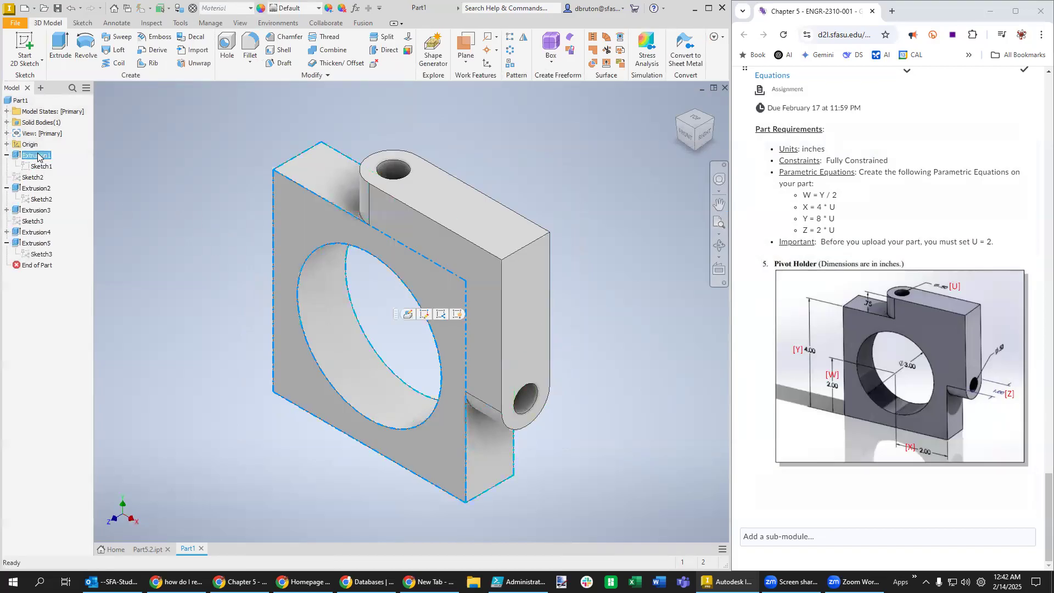
{"action": "right_click", "coordinate": [32, 156]}
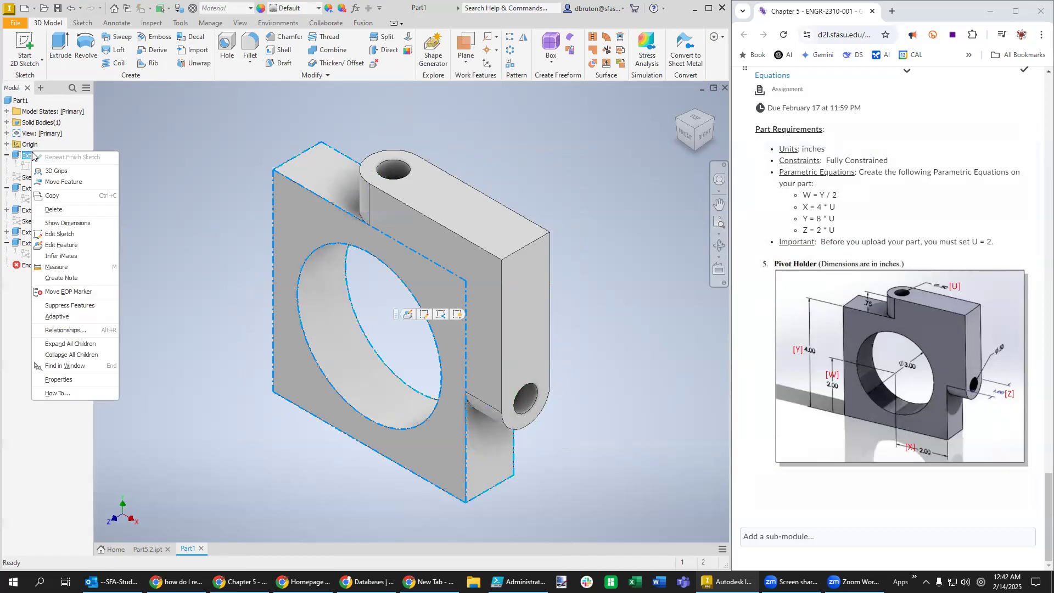
{"action": "left_click", "coordinate": [61, 245]}
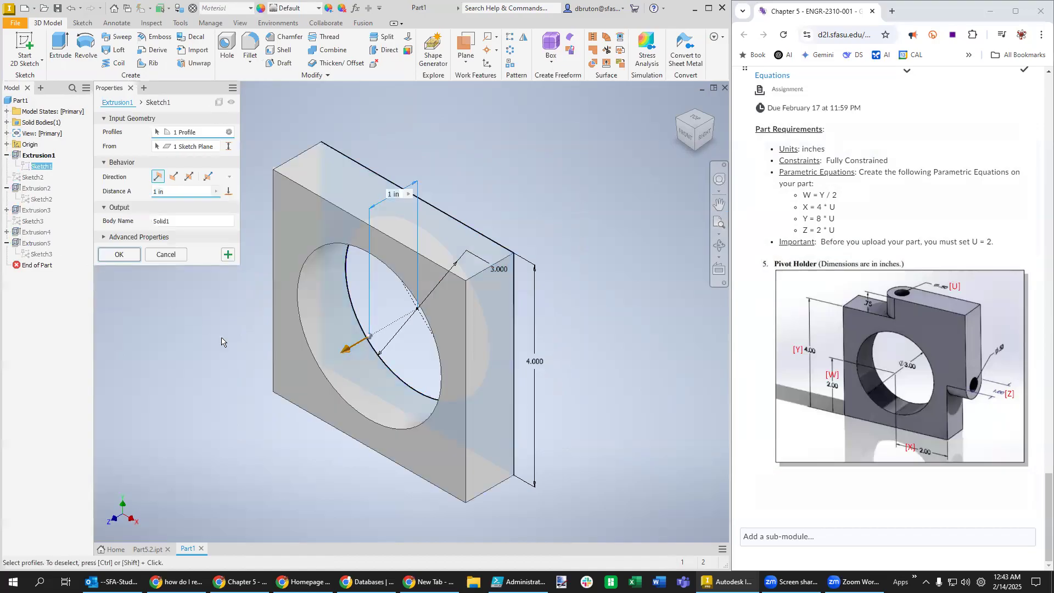
{"action": "left_click", "coordinate": [180, 193]}
{"action": "type", "text": "d"}
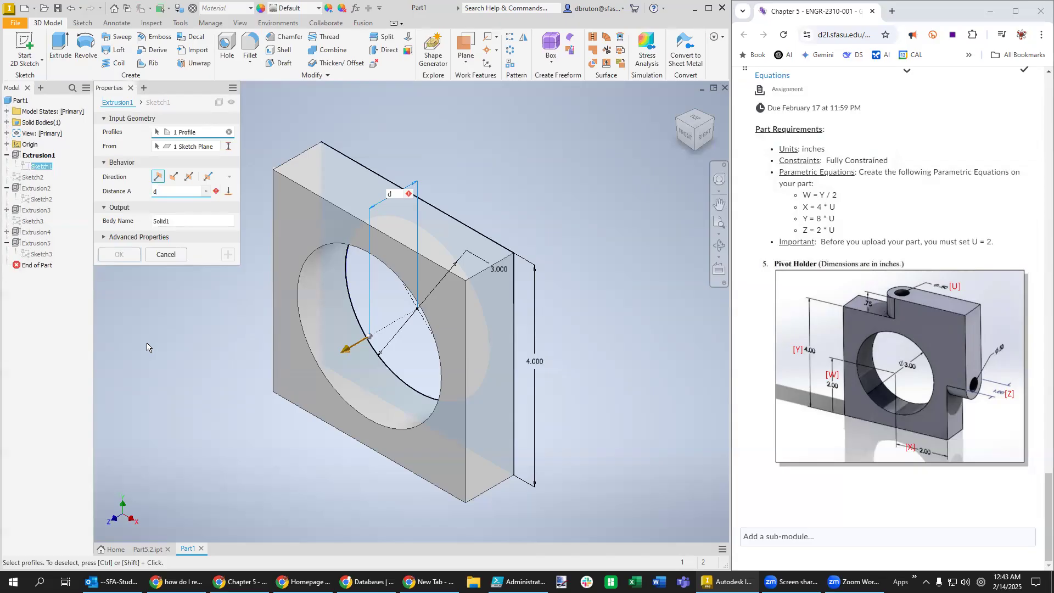
{"action": "type", "text": "9"}
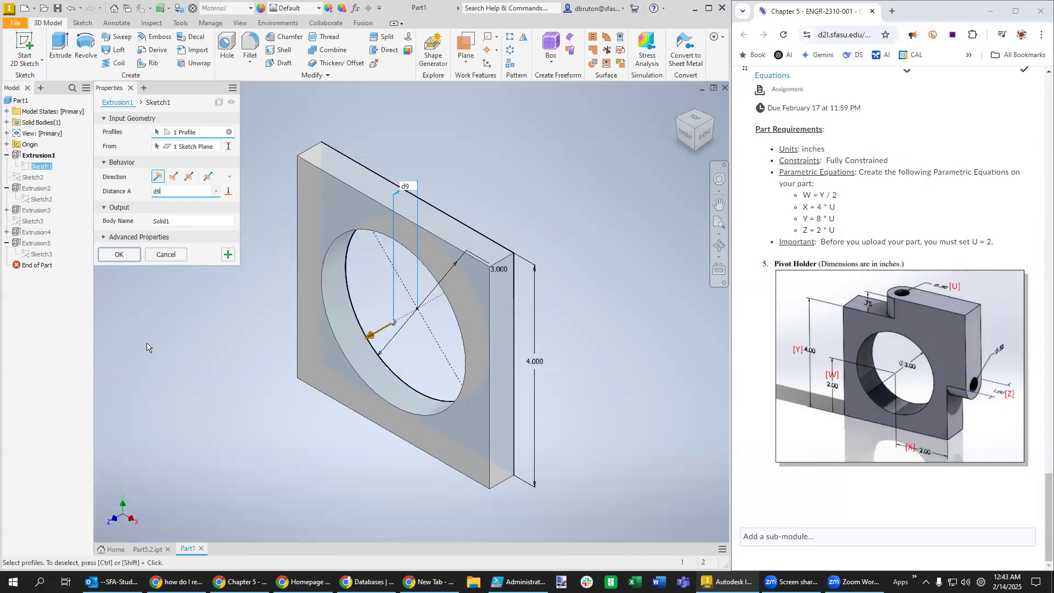
{"action": "type", "text": "*2"}
{"action": "left_click", "coordinate": [130, 258]}
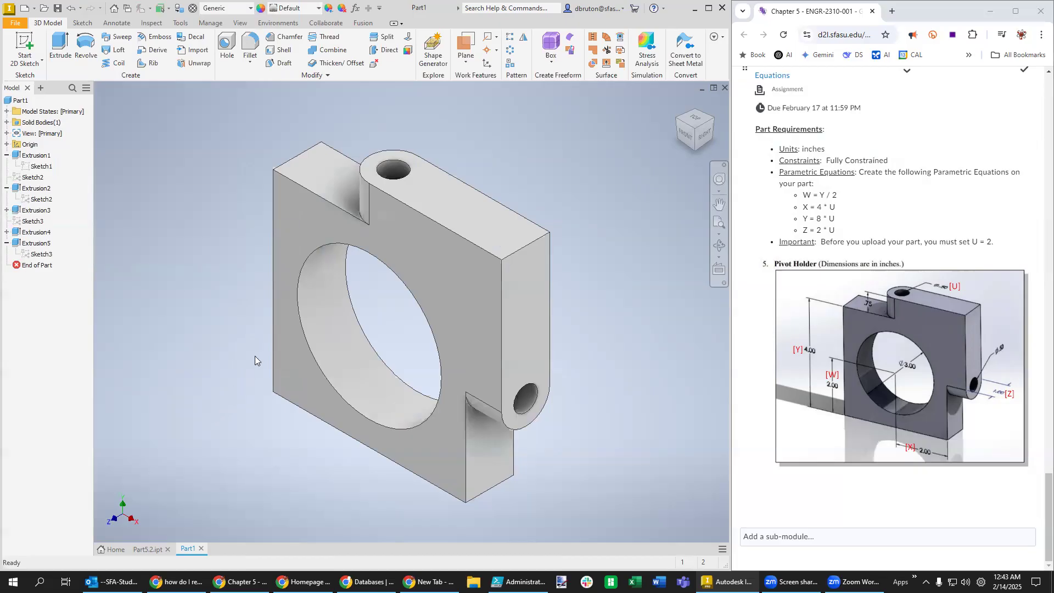
- Try to set the upper hole's diameter to 0.75 in the tab's sketch, and finish the sketch
{"action": "left_click", "coordinate": [34, 254]}
{"action": "right_click", "coordinate": [34, 254]}
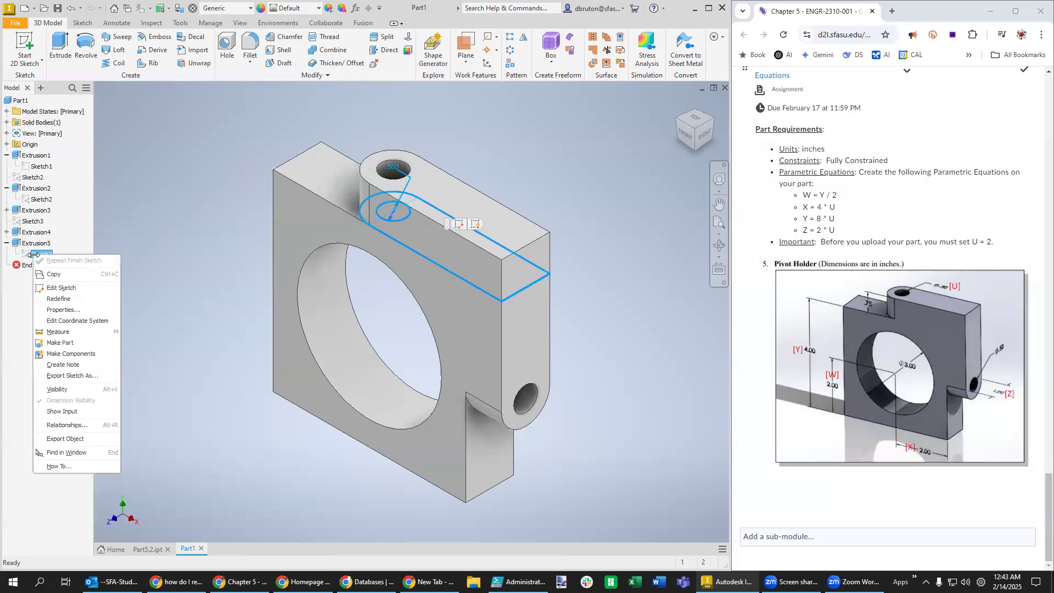
{"action": "left_click", "coordinate": [66, 287]}
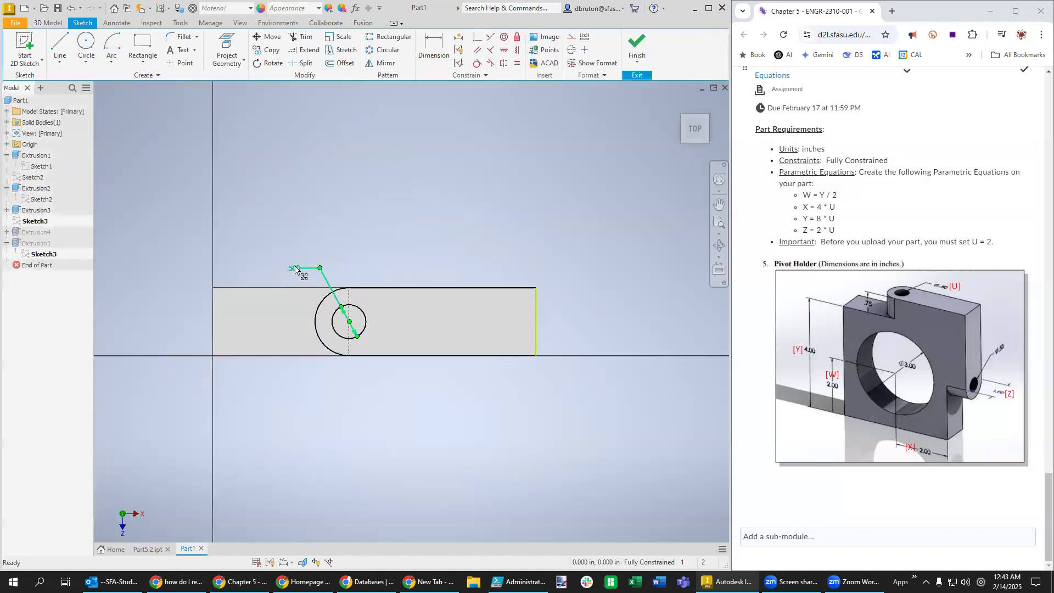
{"action": "double_click", "coordinate": [295, 269]}
{"action": "type", "text": ".75"}
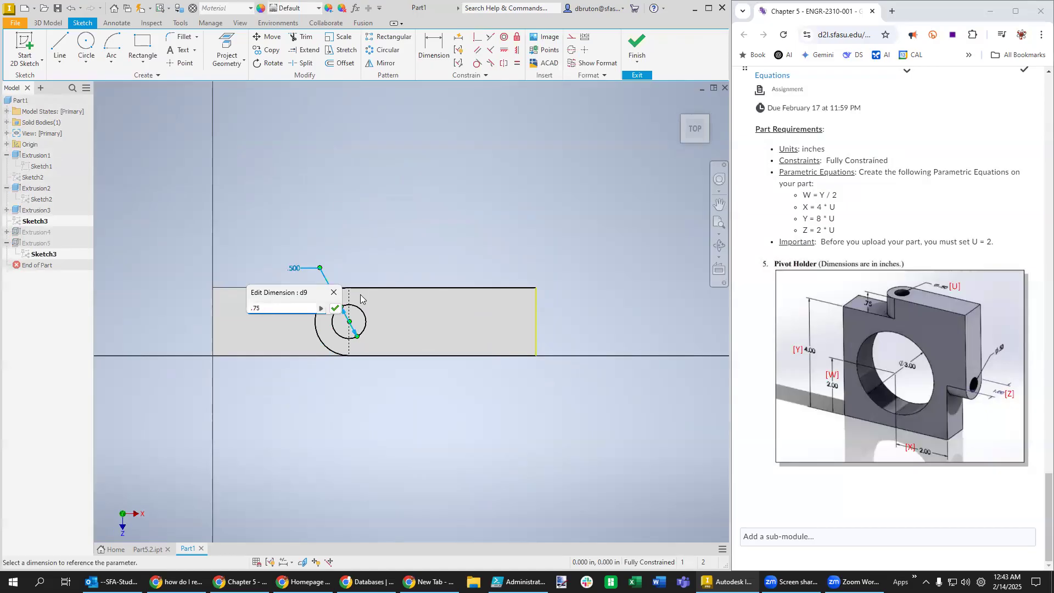
{"action": "left_click", "coordinate": [336, 310]}
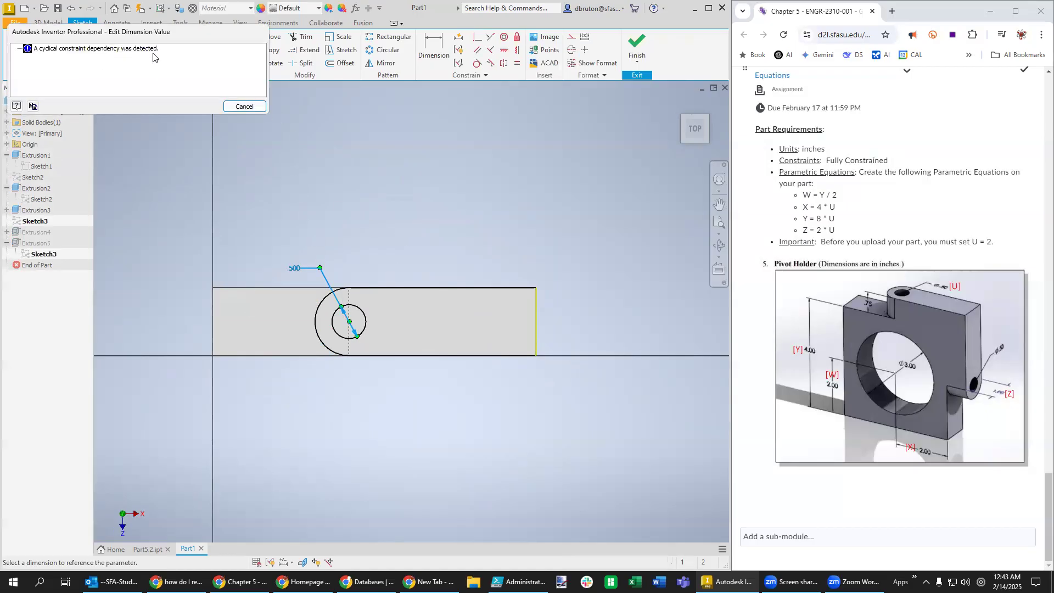
{"action": "left_click", "coordinate": [236, 106]}
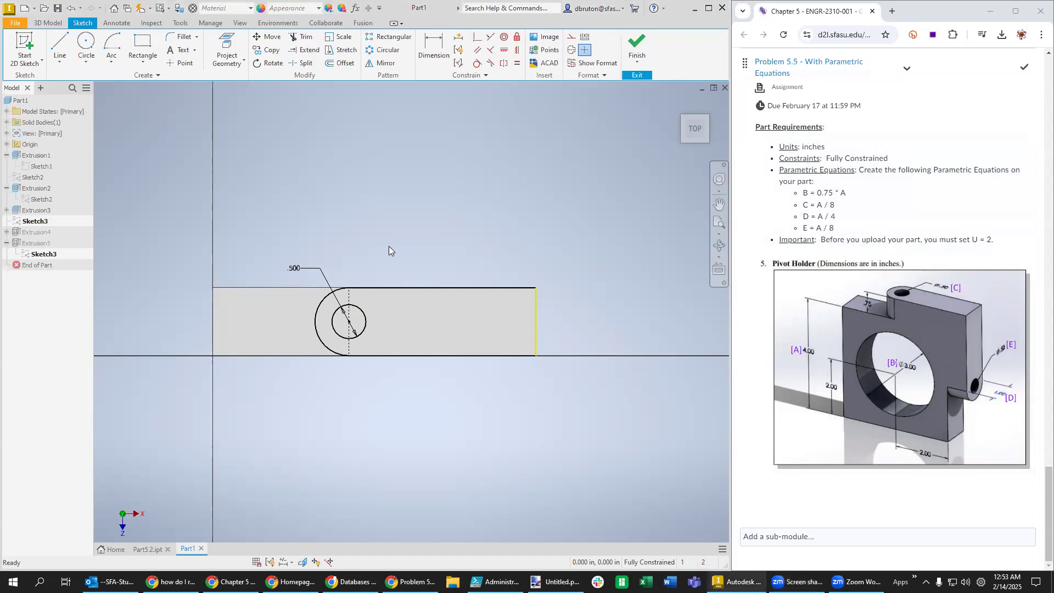
{"action": "left_click", "coordinate": [636, 45]}
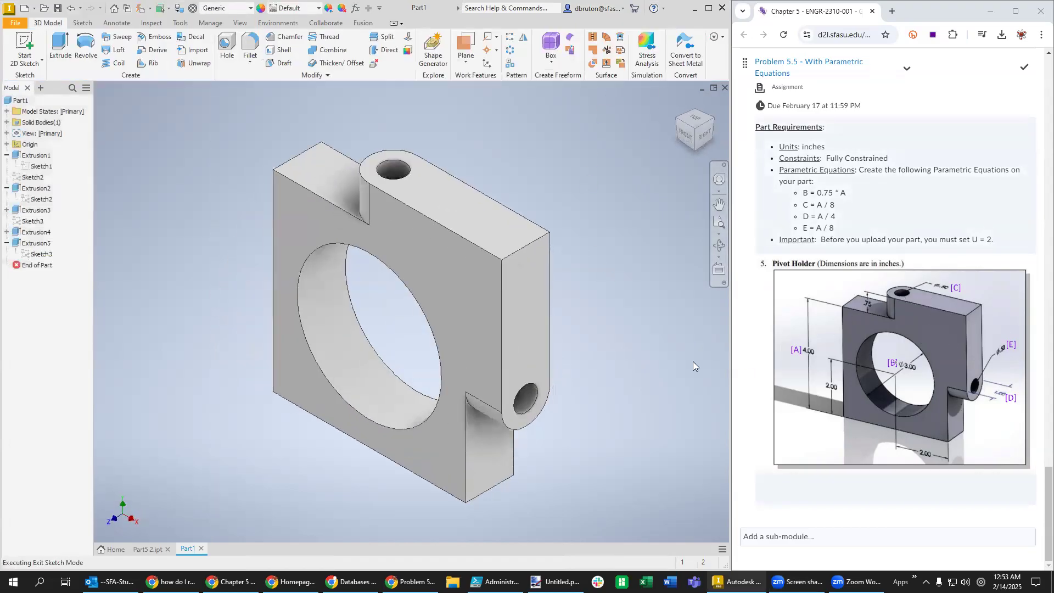
- Try replacing the equation of the plate thickness parameter d2 with 0.5 in the parameter table, and undo the change
{"action": "left_click", "coordinate": [176, 24]}
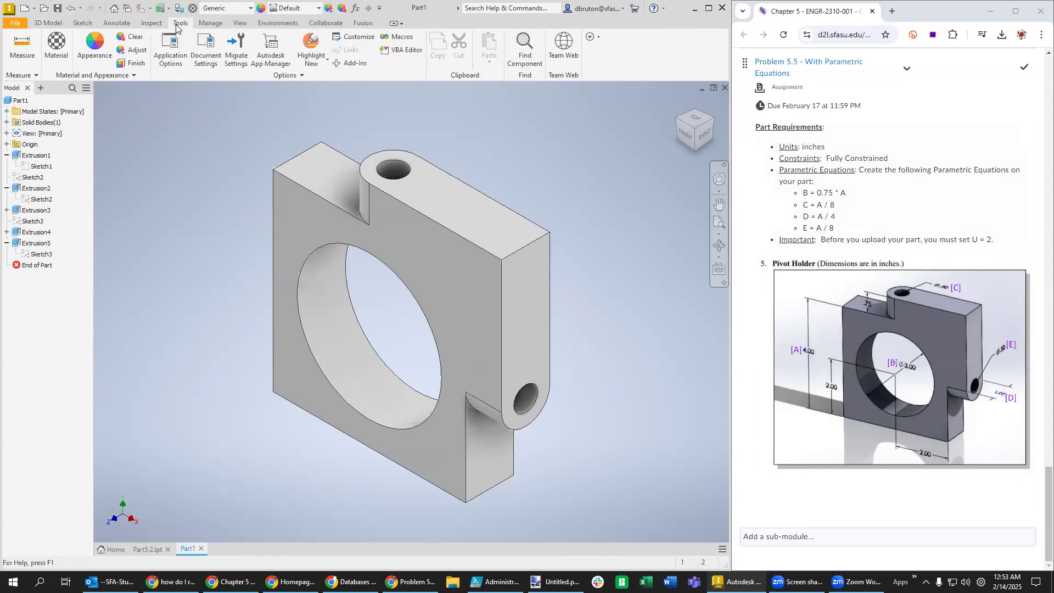
{"action": "left_click", "coordinate": [212, 24]}
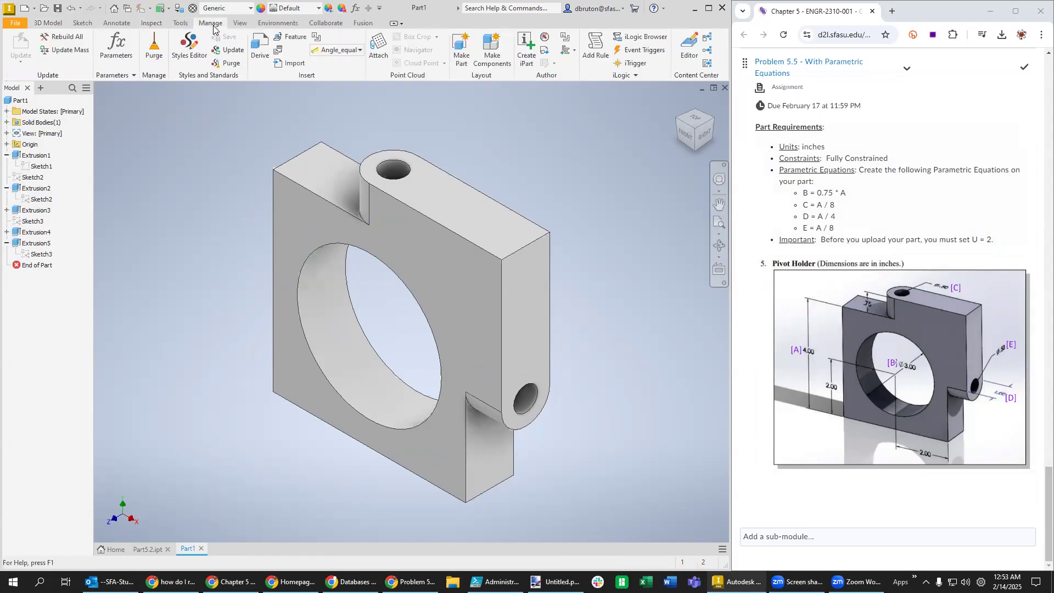
{"action": "left_click", "coordinate": [110, 55]}
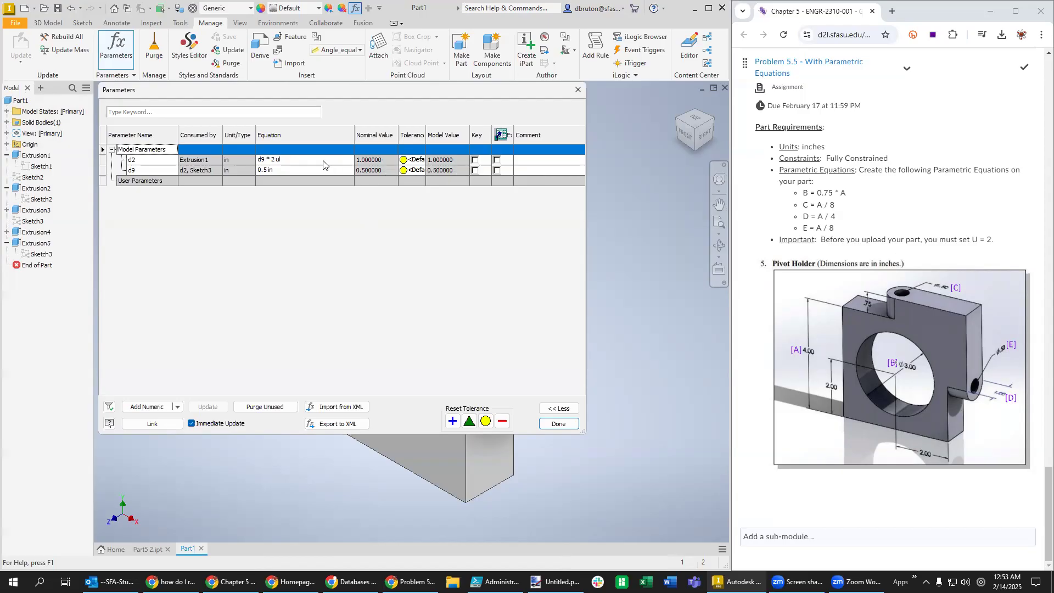
{"action": "left_click", "coordinate": [297, 159]}
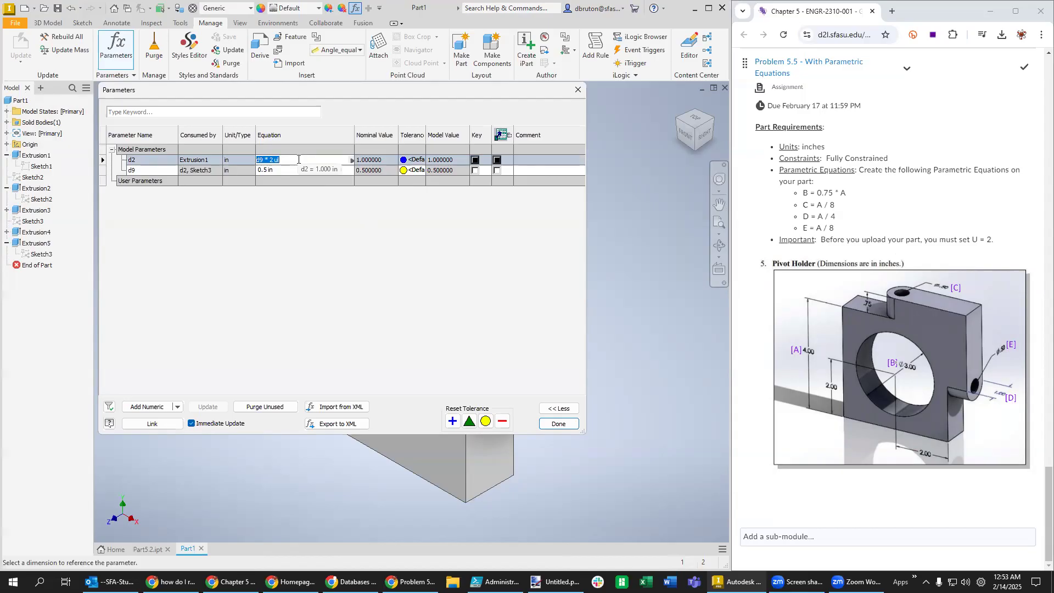
{"action": "type", "text": "0.5"}
{"action": "left_click", "coordinate": [557, 424]}
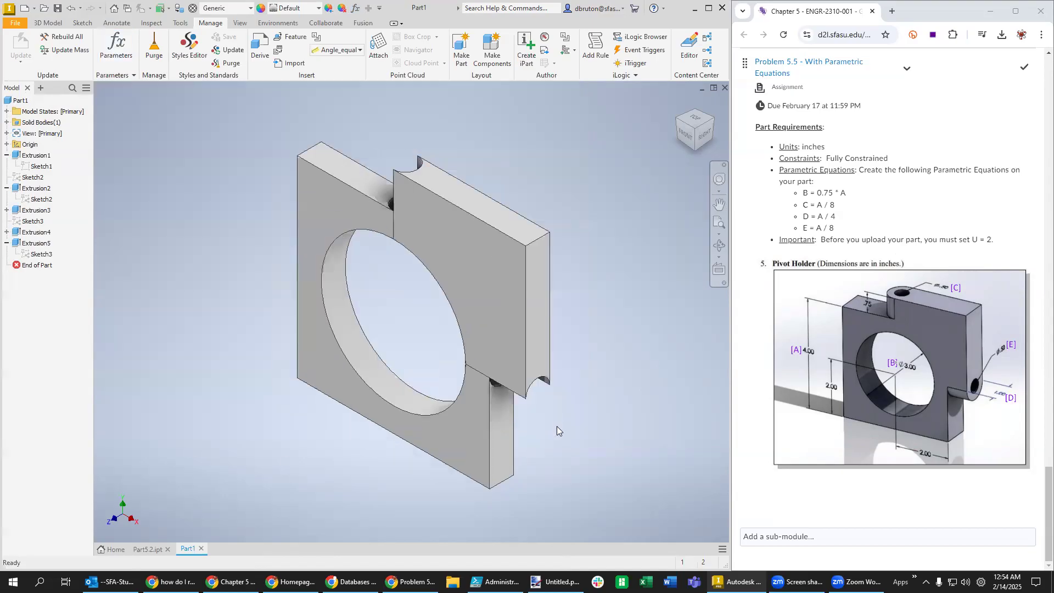
{"action": "key", "text": "ctrl+z"}
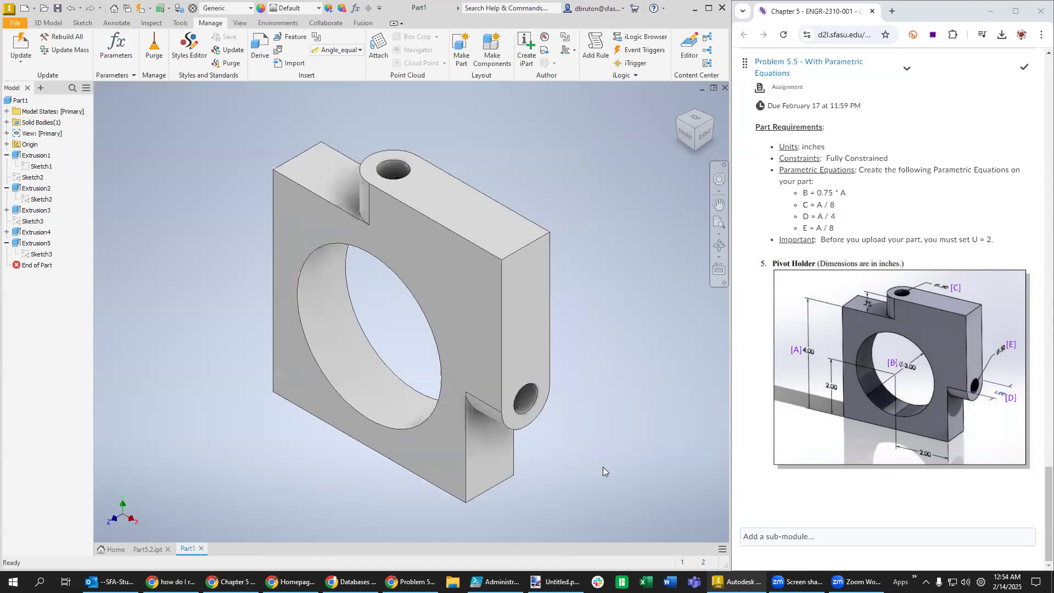
- In the base plate's sketch, set the central bore's diameter to the equation d0*.75, based on the plate's height, and finish the sketch
{"action": "right_click", "coordinate": [43, 168]}
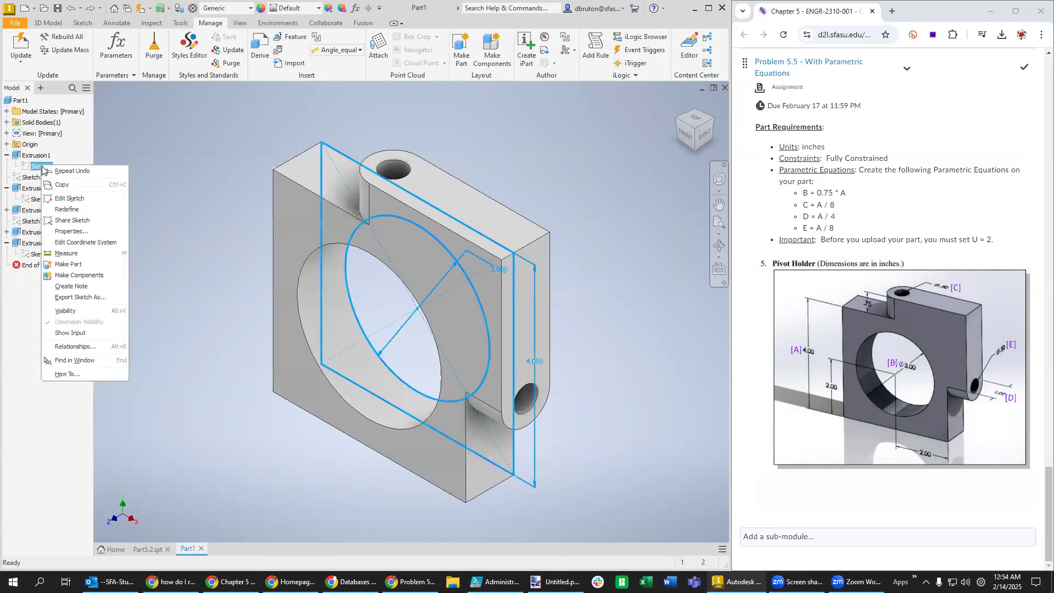
{"action": "left_click", "coordinate": [90, 201]}
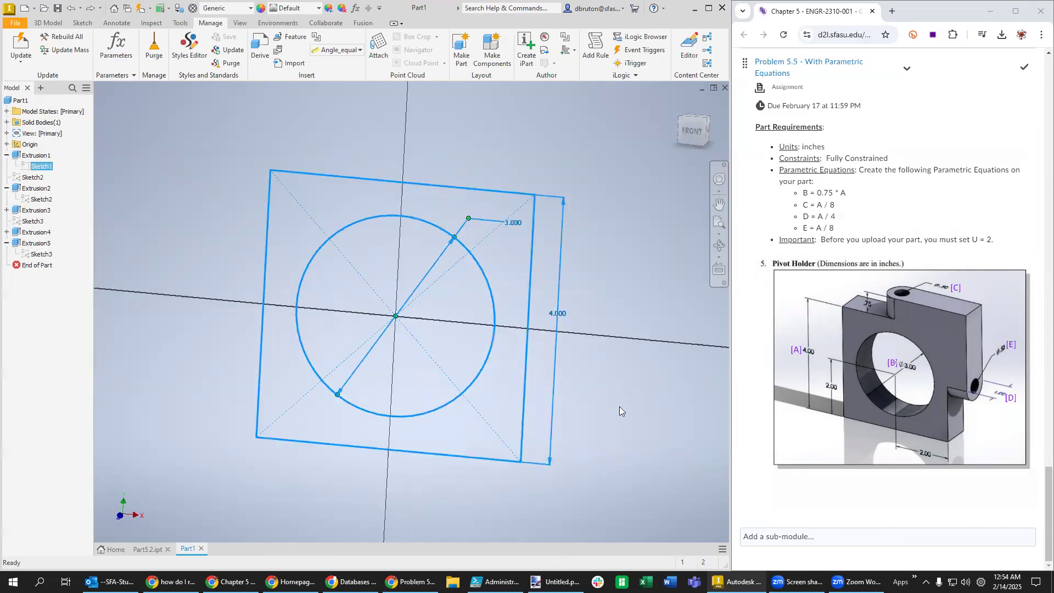
{"action": "double_click", "coordinate": [563, 295]}
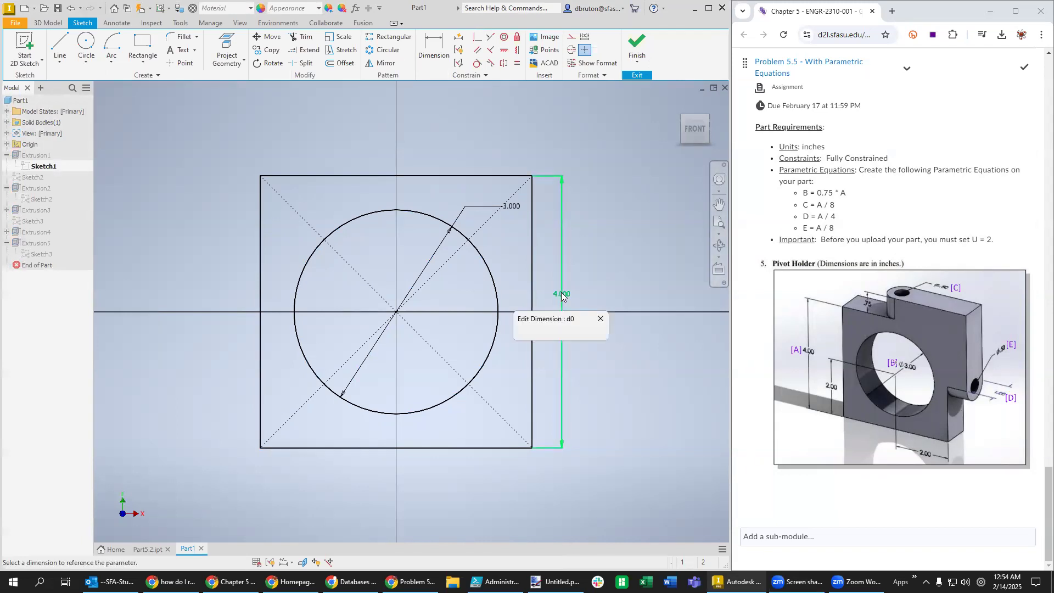
{"action": "left_click", "coordinate": [603, 321]}
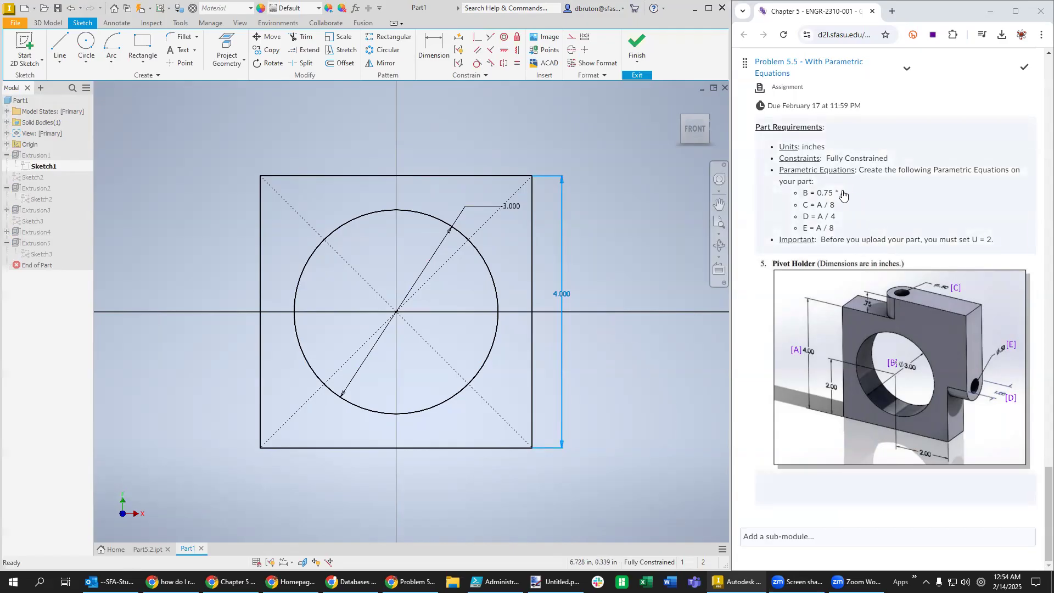
{"action": "left_click", "coordinate": [702, 396]}
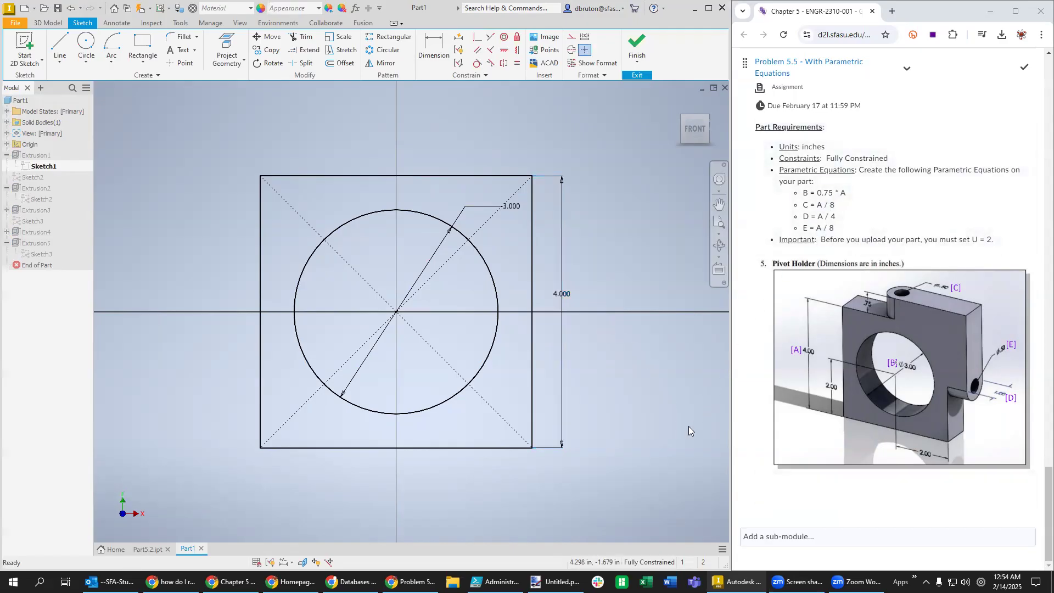
{"action": "double_click", "coordinate": [515, 210]}
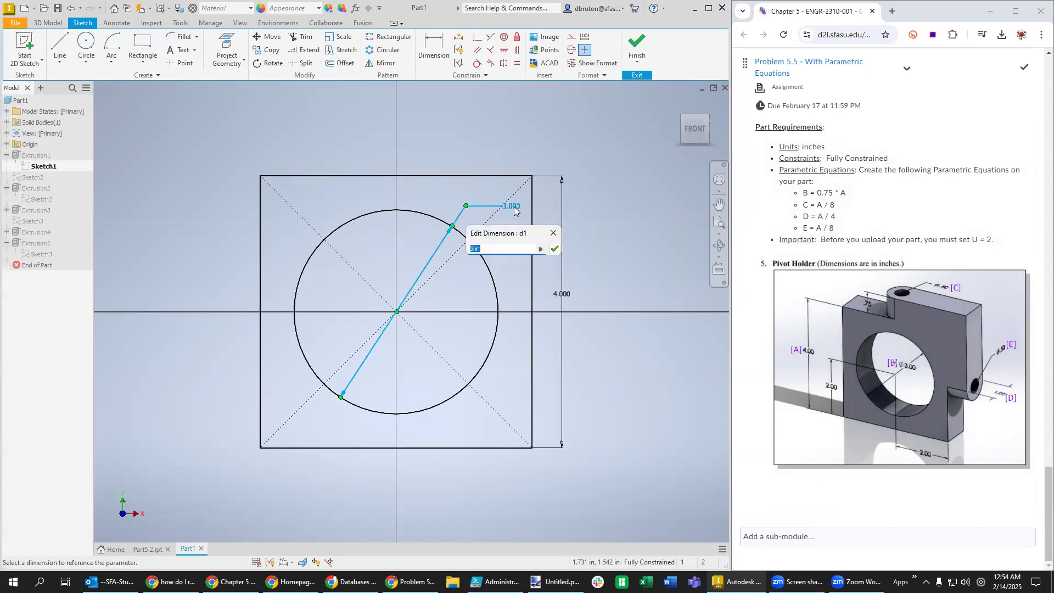
{"action": "type", "text": "D0*.75"}
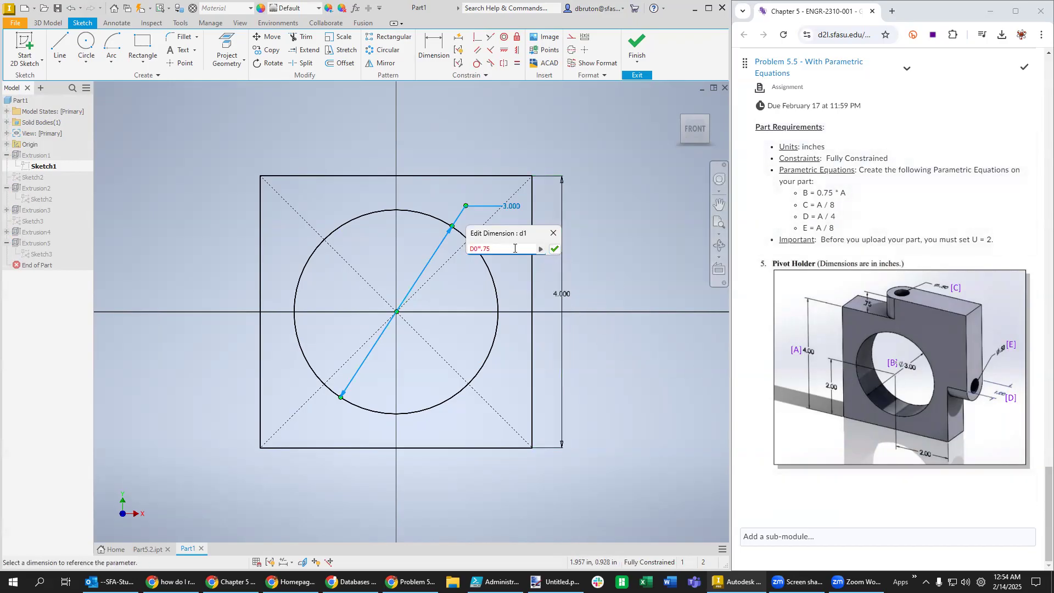
{"action": "double_click", "coordinate": [472, 250]}
{"action": "left_click", "coordinate": [555, 248]}
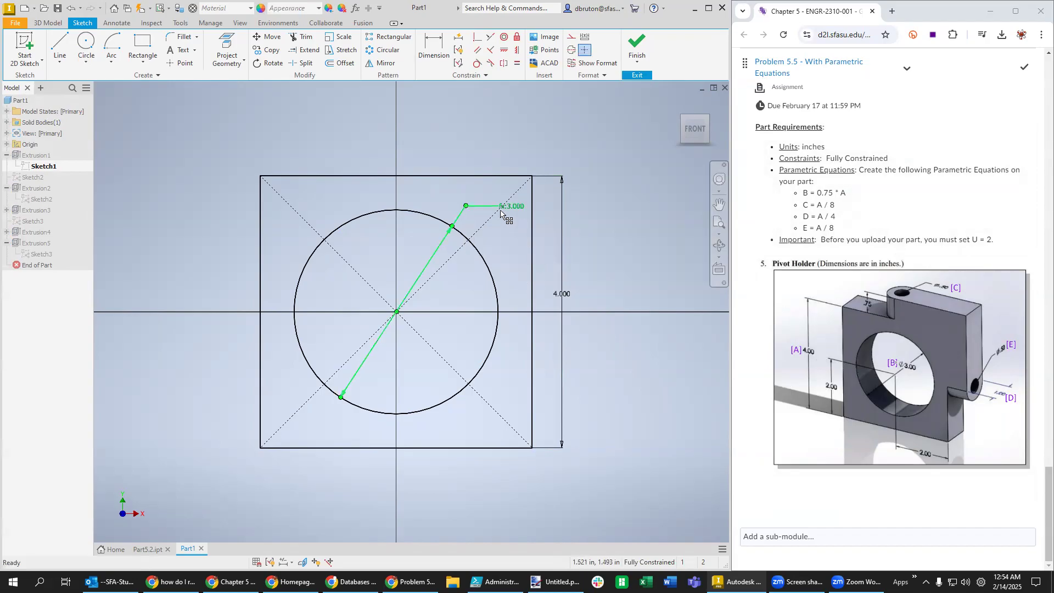
{"action": "double_click", "coordinate": [559, 294]}
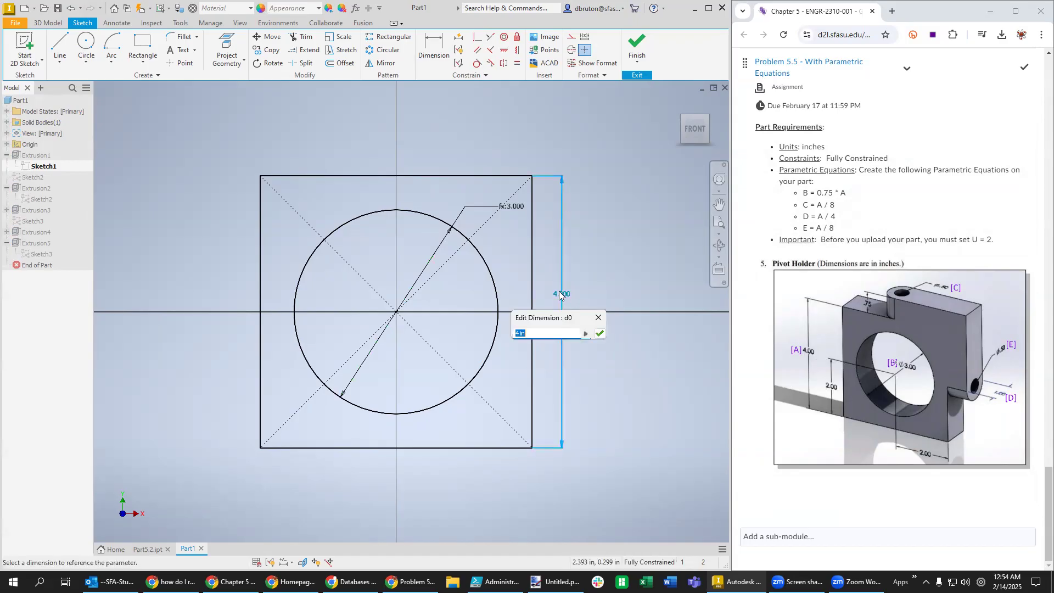
{"action": "left_click", "coordinate": [598, 318]}
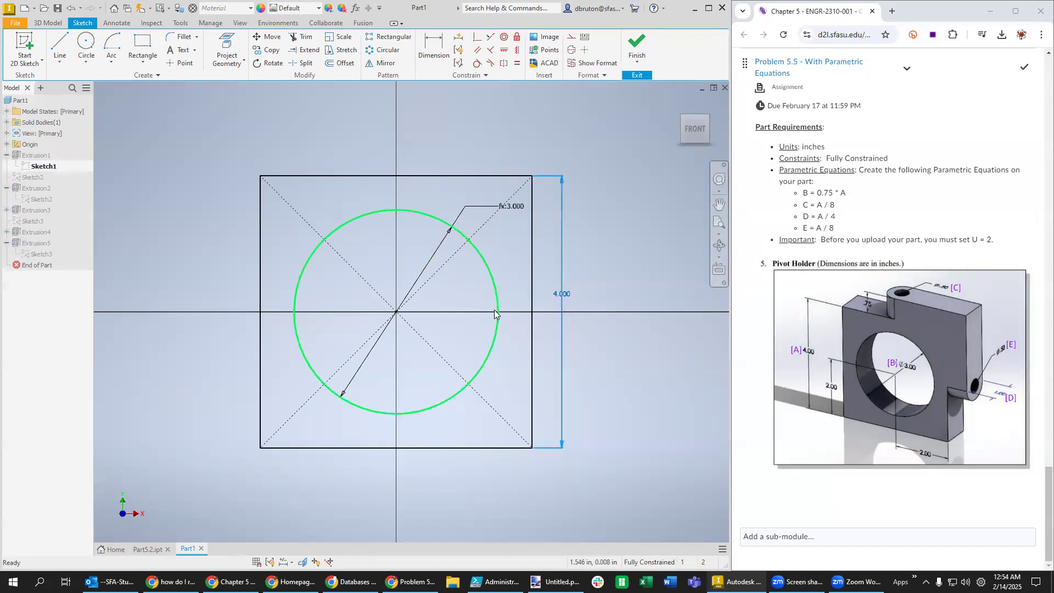
{"action": "left_click", "coordinate": [634, 49]}
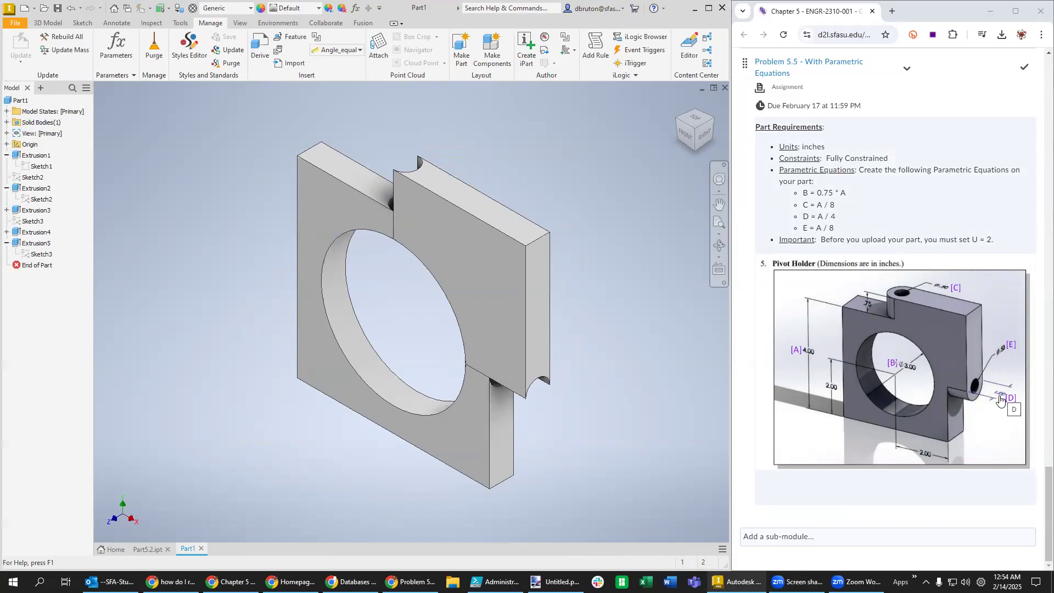
- Edit the base plate's extrusion and set its distance to the equation d0/4
{"action": "left_click", "coordinate": [37, 159]}
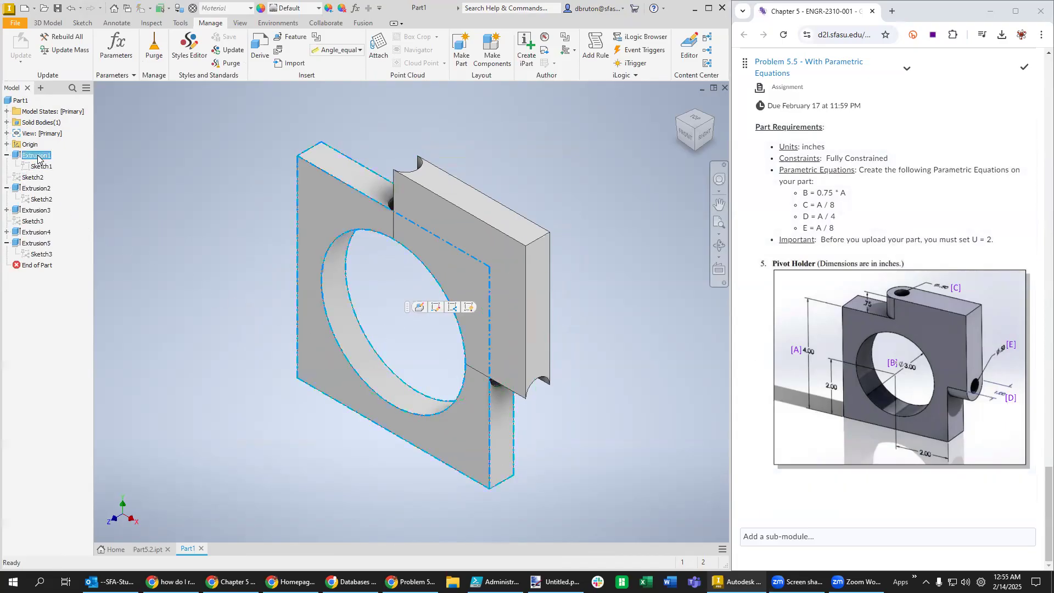
{"action": "right_click", "coordinate": [38, 159]}
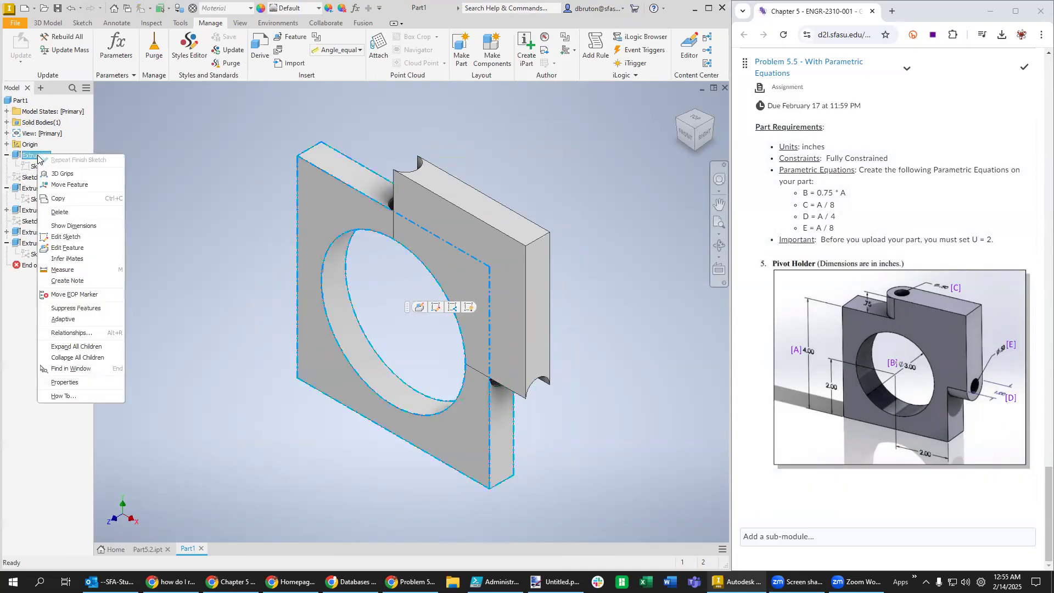
{"action": "left_click", "coordinate": [70, 248]}
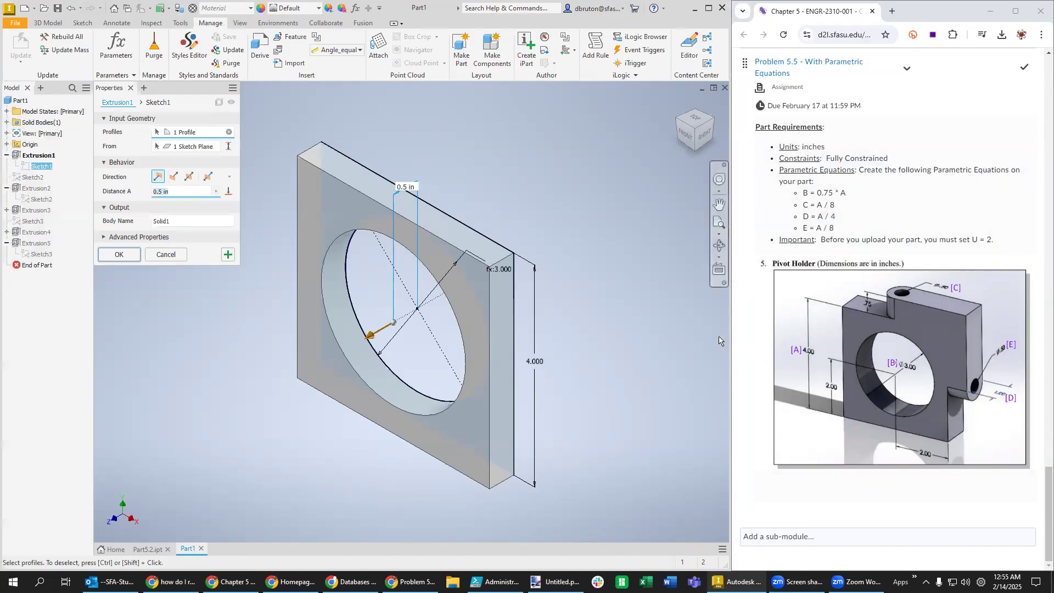
{"action": "type", "text": "d0/4"}
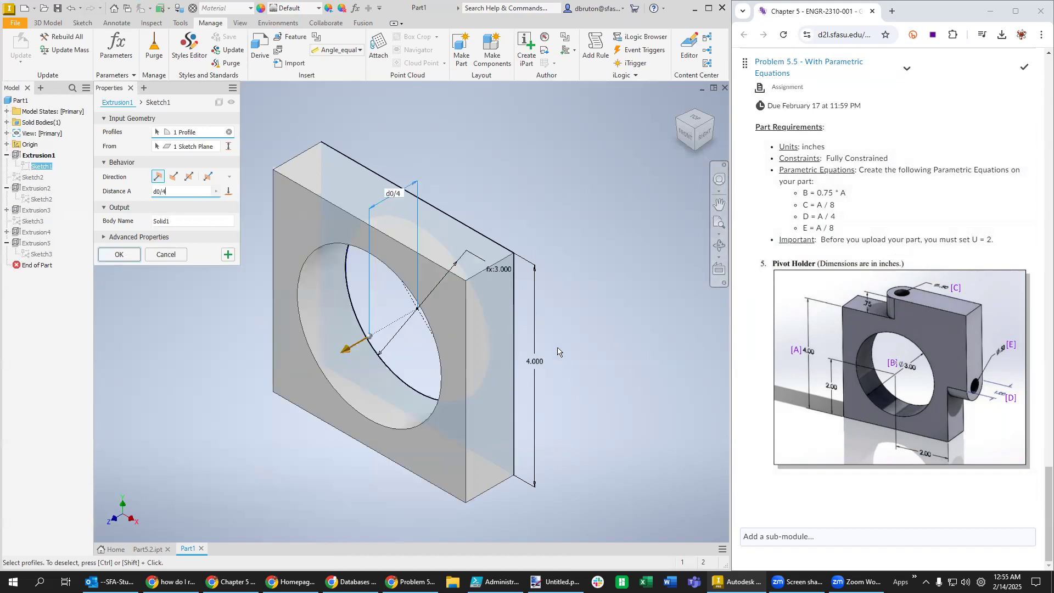
{"action": "left_click", "coordinate": [117, 254]}
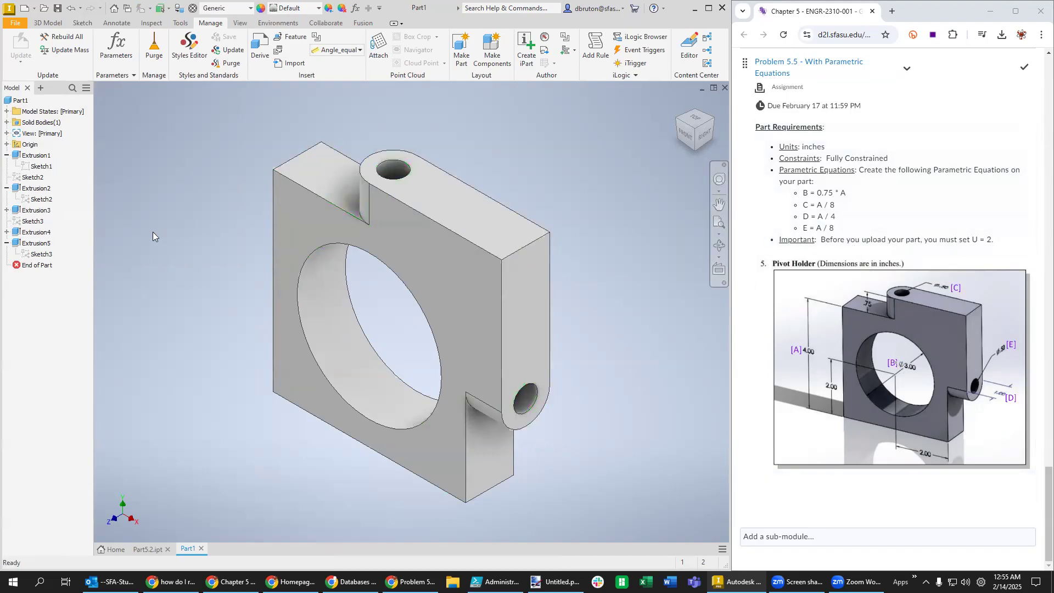
- Open the top tab's sketch, set the hole's diameter to the equation d0/8, and finish the sketch
{"action": "left_click", "coordinate": [7, 233]}
{"action": "left_click", "coordinate": [37, 243]}
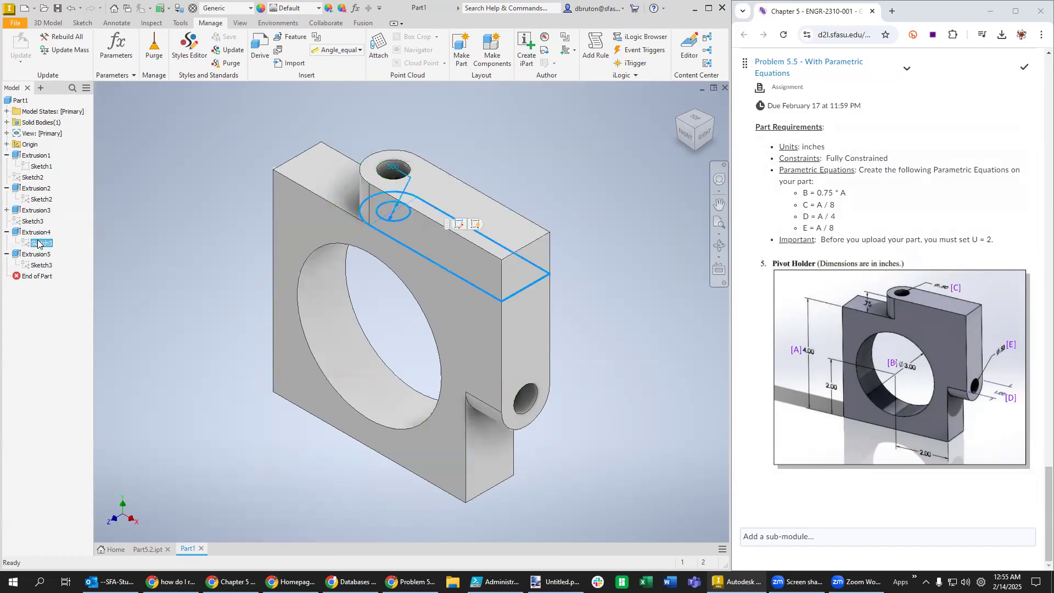
{"action": "right_click", "coordinate": [37, 243]}
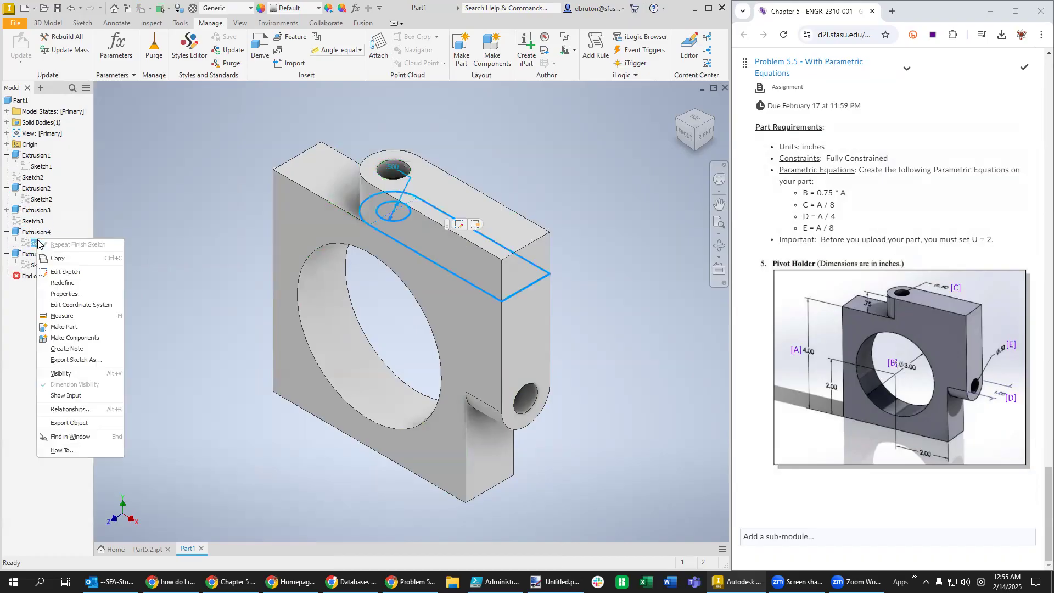
{"action": "left_click", "coordinate": [63, 269]}
{"action": "double_click", "coordinate": [291, 268]}
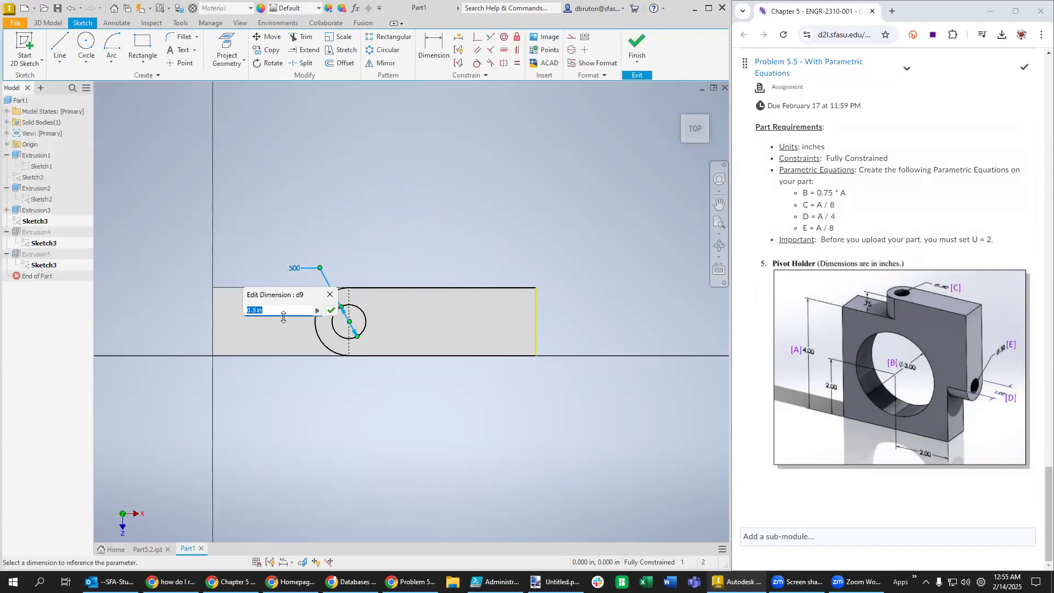
{"action": "type", "text": "d0/8"}
{"action": "key", "text": "ctrl+a"}
{"action": "left_click", "coordinate": [331, 311]}
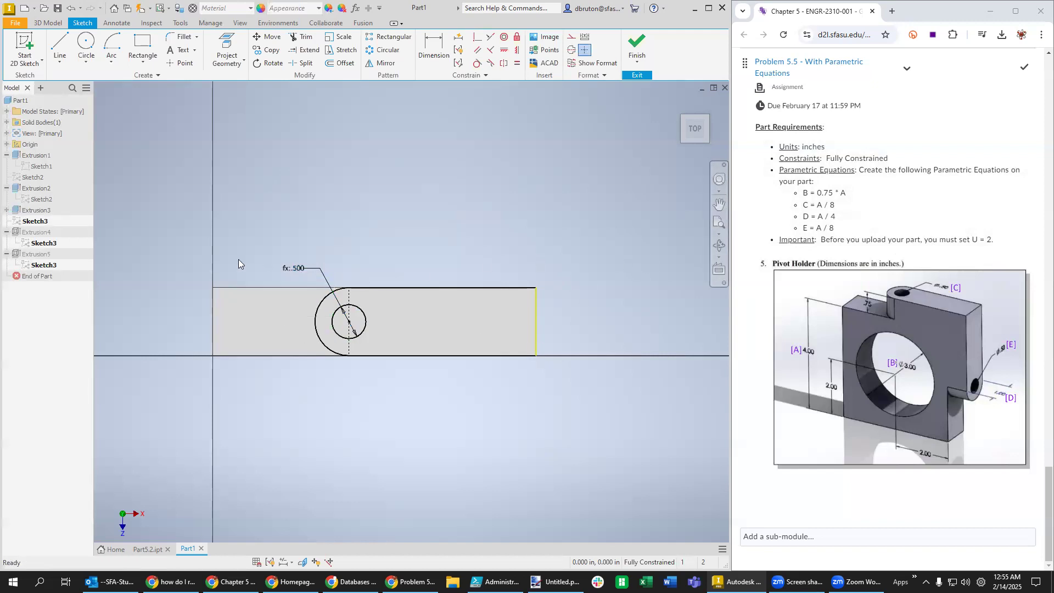
{"action": "left_click", "coordinate": [636, 47]}
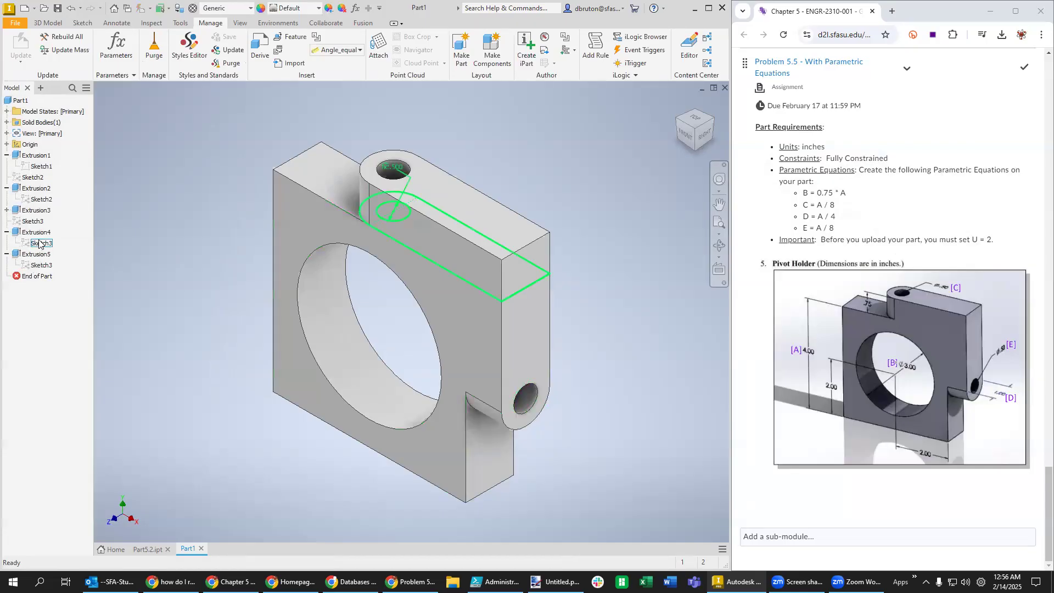
- Open the side tab's sketch, set the hole's diameter to the equation d0/8, and finish the sketch
{"action": "right_click", "coordinate": [35, 203]}
{"action": "left_click", "coordinate": [83, 240]}
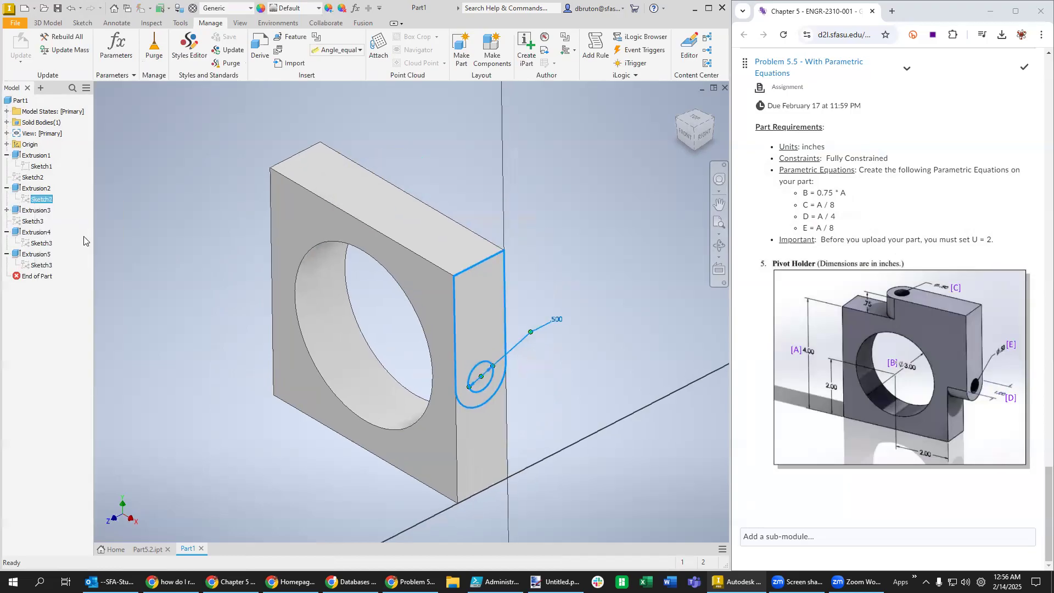
{"action": "double_click", "coordinate": [463, 346]}
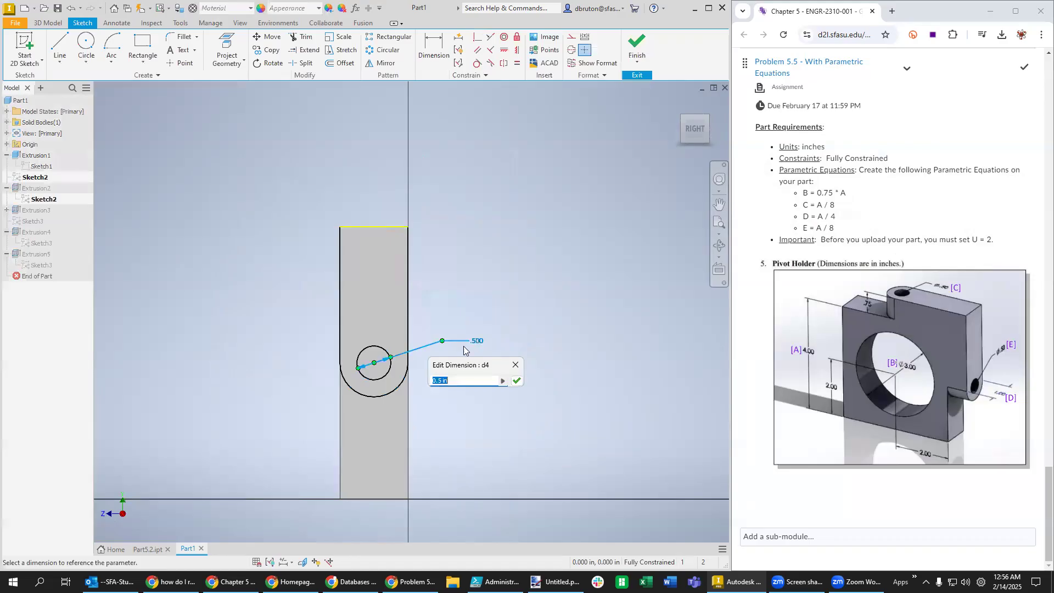
{"action": "type", "text": "A/8"}
{"action": "left_click", "coordinate": [517, 382]}
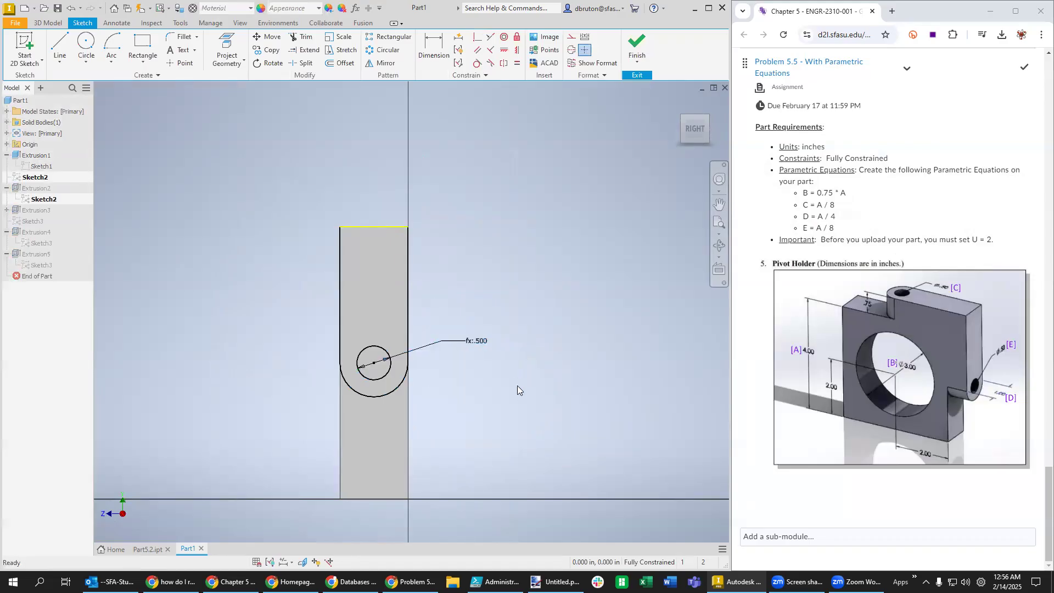
{"action": "left_click", "coordinate": [637, 43]}
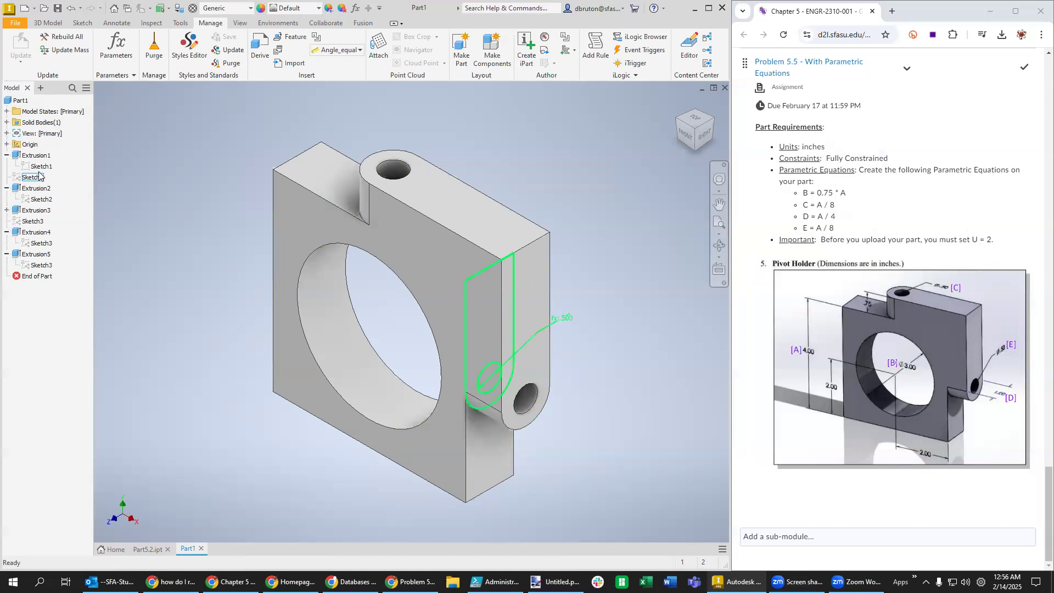
- Open the parameter table and review all parameters, then filter it to those used in equations
{"action": "left_click", "coordinate": [124, 48]}
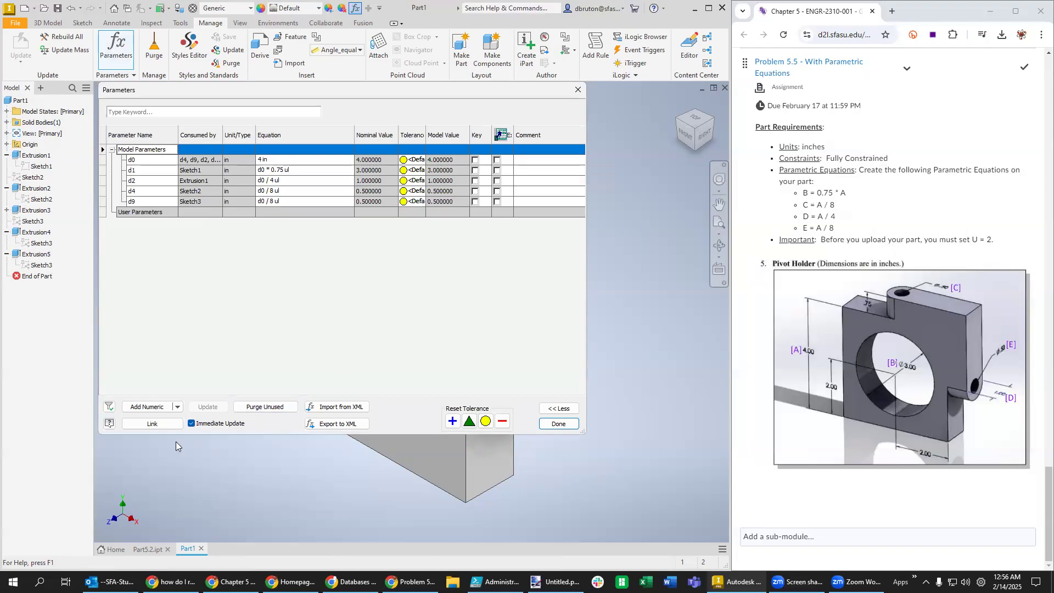
{"action": "left_click", "coordinate": [108, 407]}
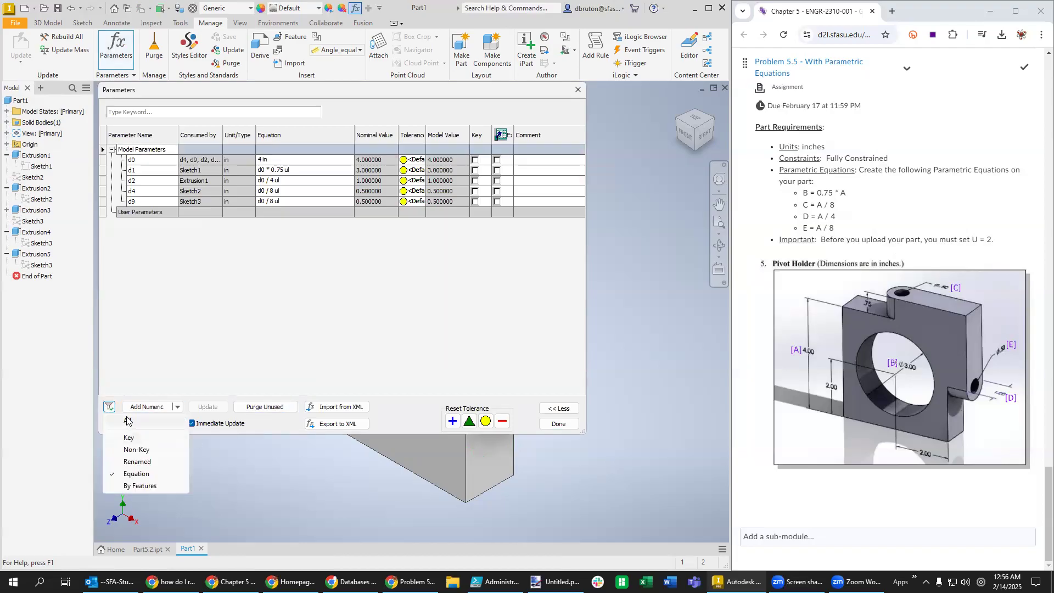
{"action": "left_click", "coordinate": [128, 421]}
{"action": "left_click", "coordinate": [109, 406]}
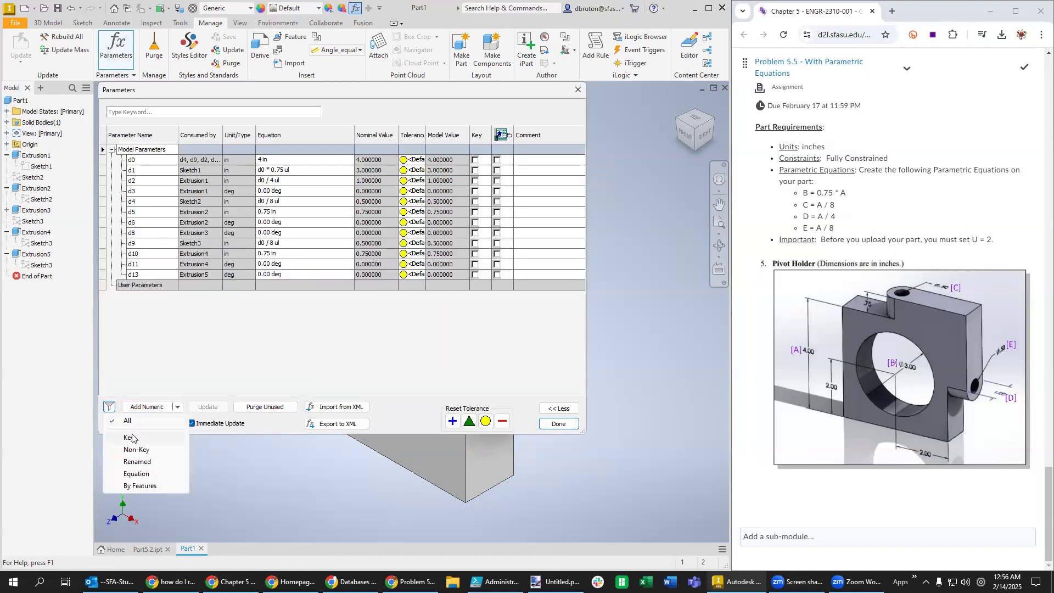
{"action": "left_click", "coordinate": [151, 479]}
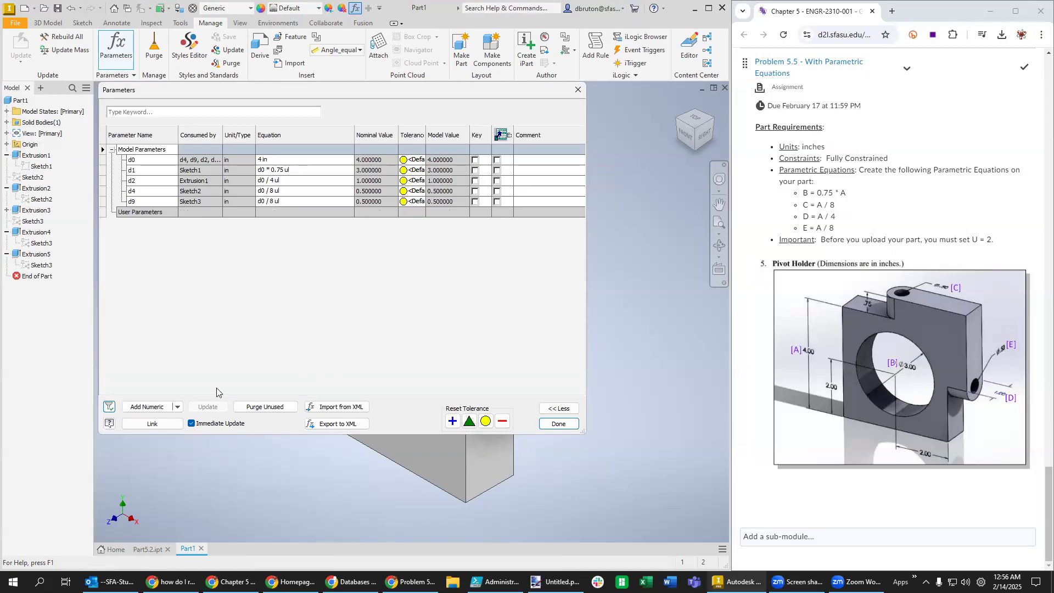
- Set the plate height parameter d0 to 8 in and move the parameter table clear of the model
{"action": "left_click", "coordinate": [260, 160]}
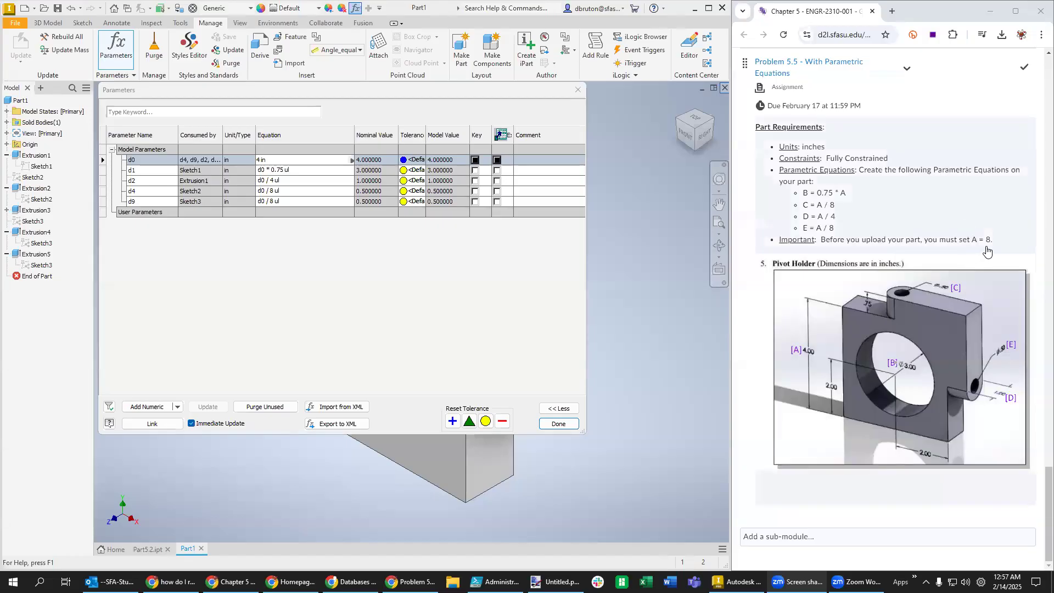
{"action": "left_click", "coordinate": [255, 160]}
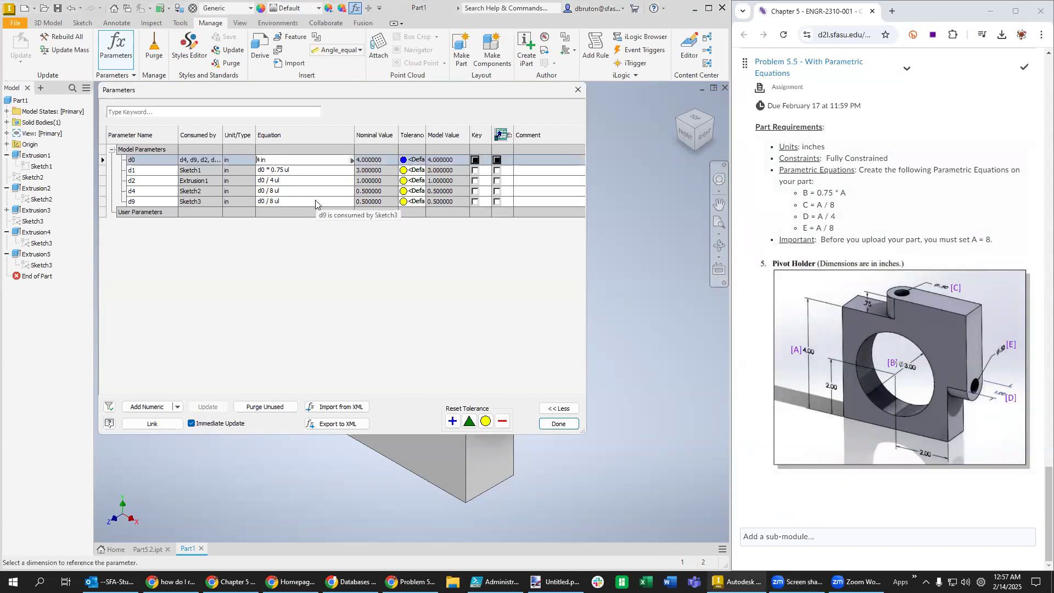
{"action": "type", "text": "8"}
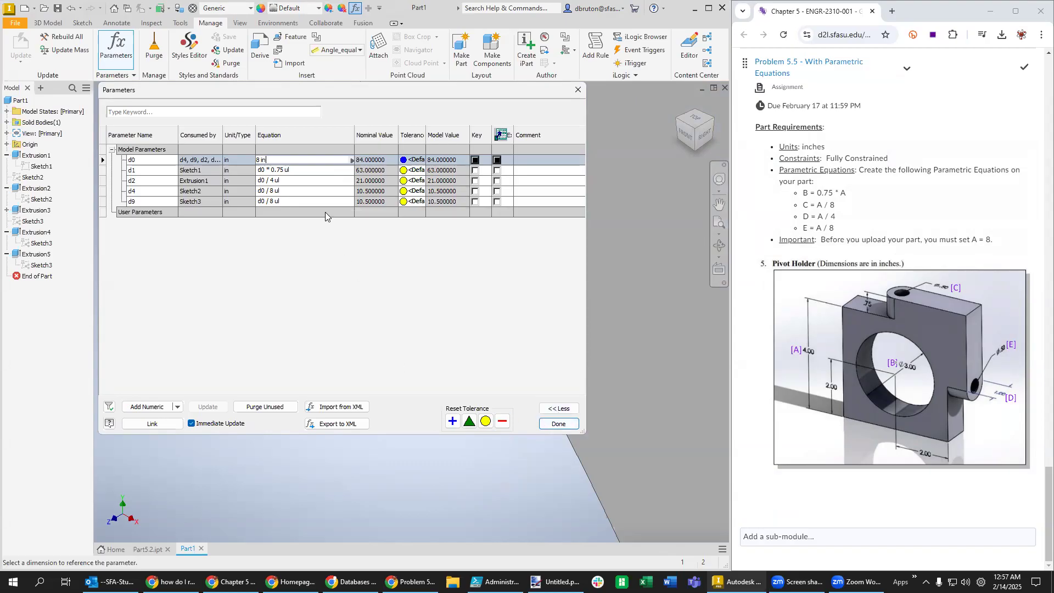
{"action": "left_click", "coordinate": [303, 173]}
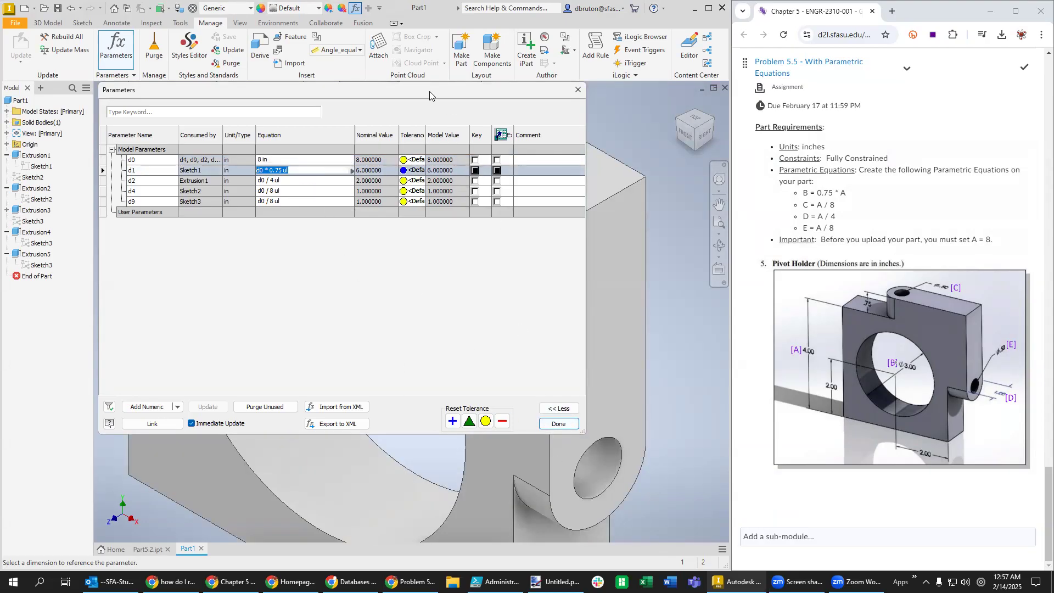
{"action": "left_click_drag", "start_coordinate": [430, 95], "coordinate": [1053, 174]}
{"action": "scroll", "coordinate": [422, 354], "scroll_direction": "down", "scroll_amount": 3}
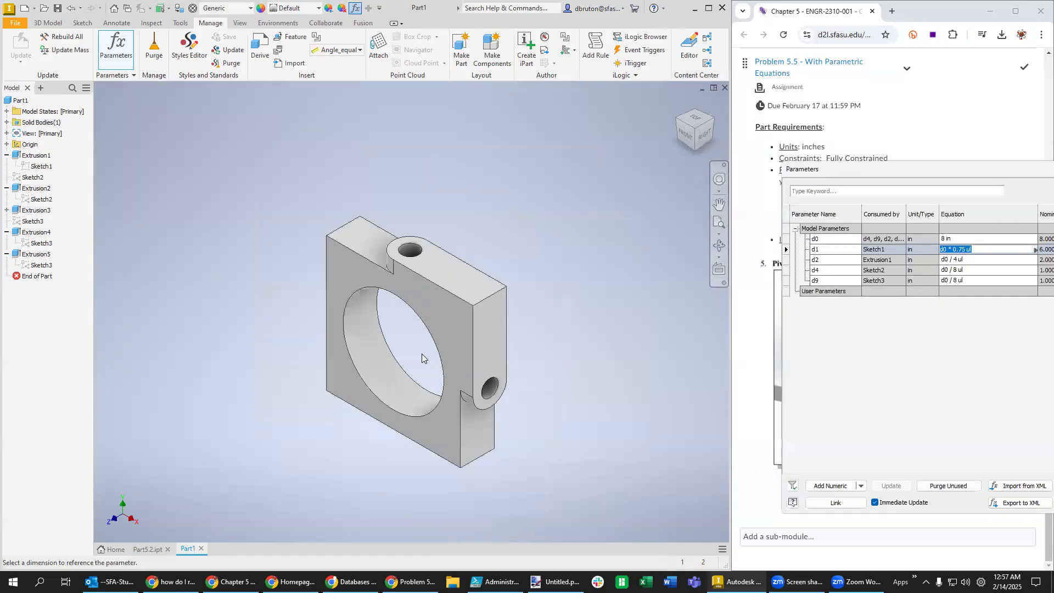
{"action": "scroll", "coordinate": [421, 355], "scroll_direction": "up", "scroll_amount": 5}
{"action": "scroll", "coordinate": [421, 354], "scroll_direction": "down", "scroll_amount": 3}
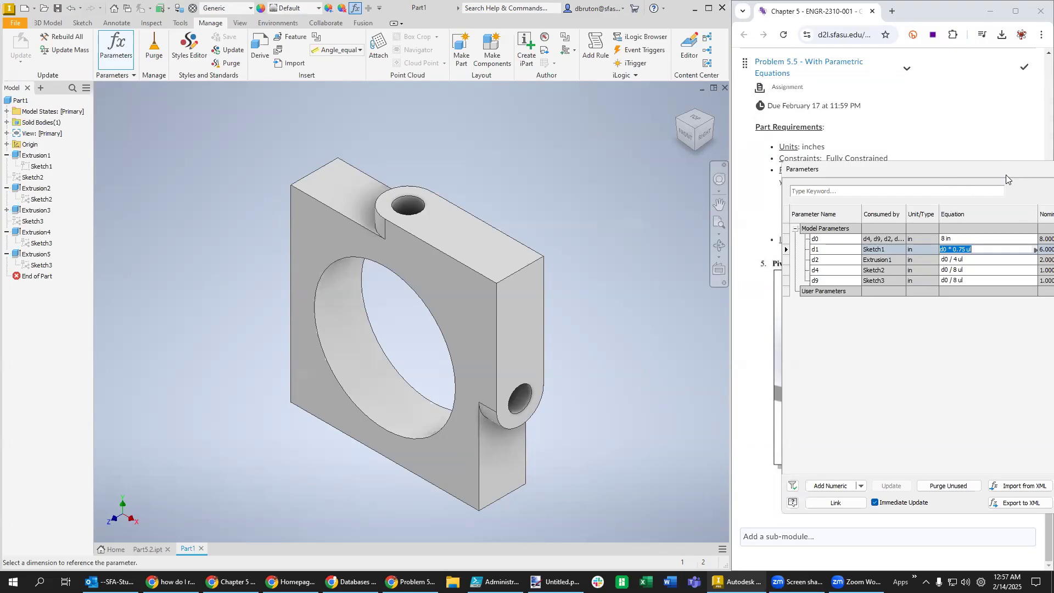
- Reposition the parameter table so its equations are readable and test the part with the plate height d0 set to 1 in
{"action": "left_click_drag", "start_coordinate": [1011, 173], "coordinate": [1053, 225]}
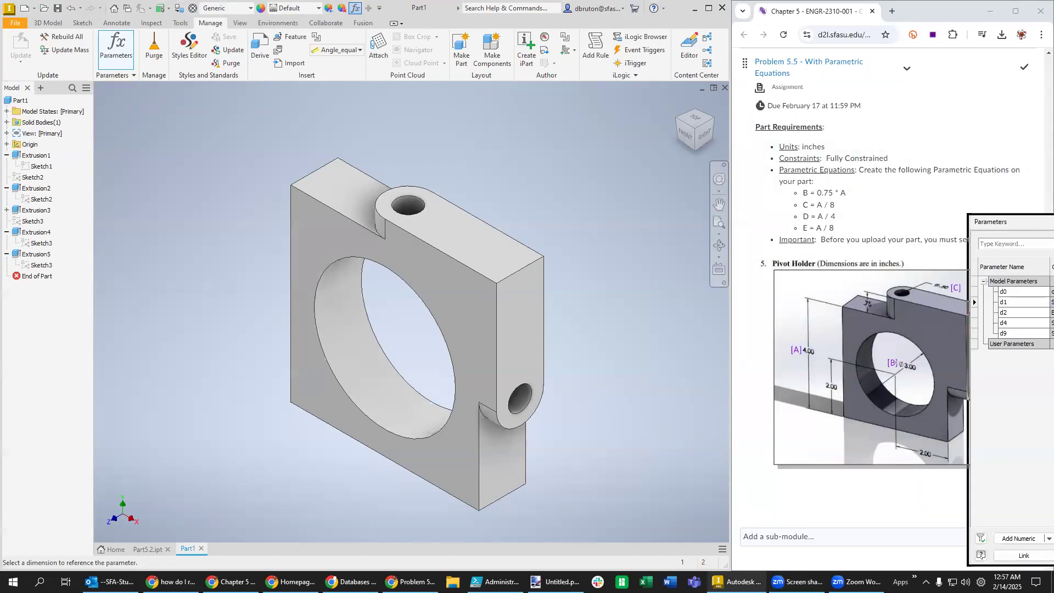
{"action": "left_click_drag", "start_coordinate": [1053, 222], "coordinate": [738, 194]}
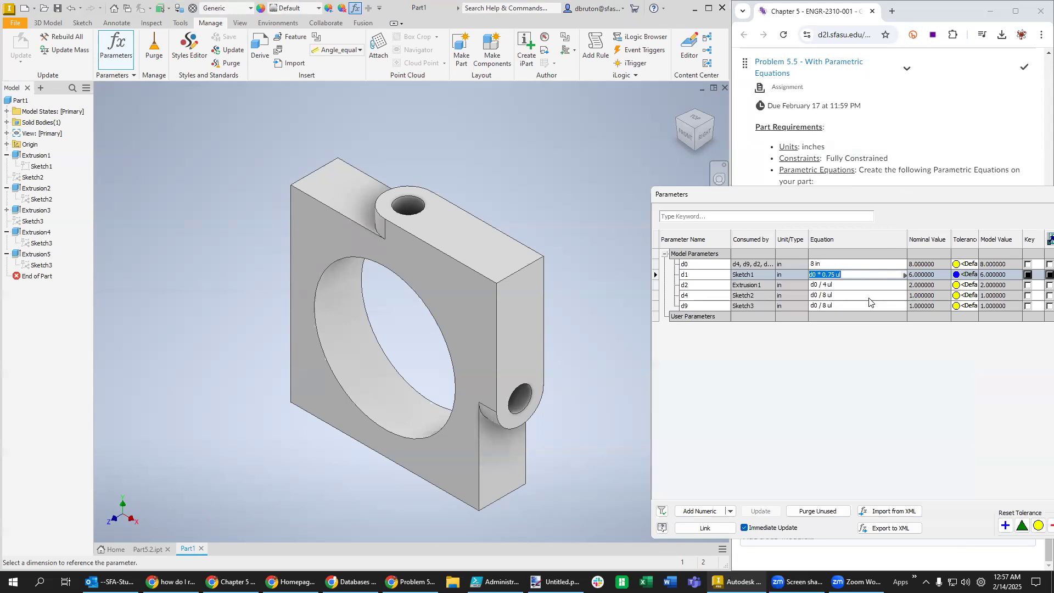
{"action": "left_click", "coordinate": [836, 264]}
{"action": "type", "text": "1"}
{"action": "key", "text": "Return"}
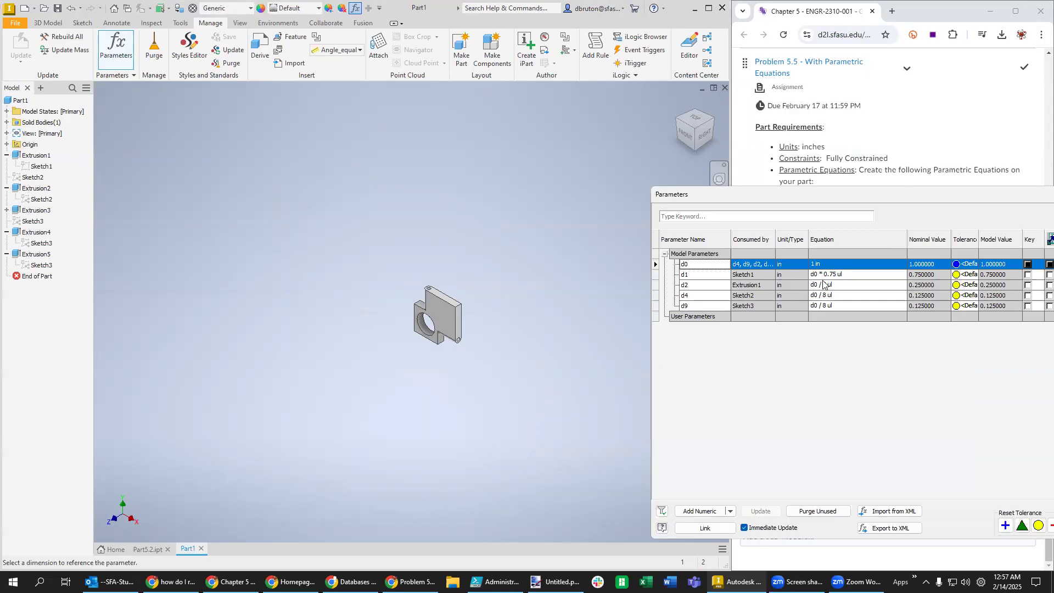
- Test the equations with the plate height d0 at 10 in and at 50 in, viewing the whole part
{"action": "left_click", "coordinate": [833, 266]}
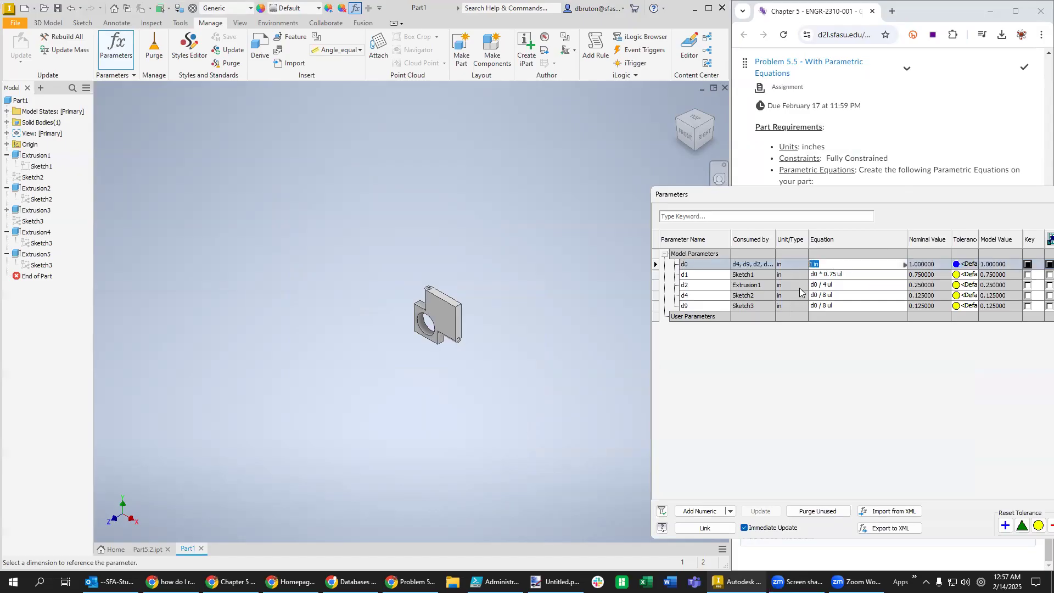
{"action": "type", "text": "10"}
{"action": "key", "text": "Return"}
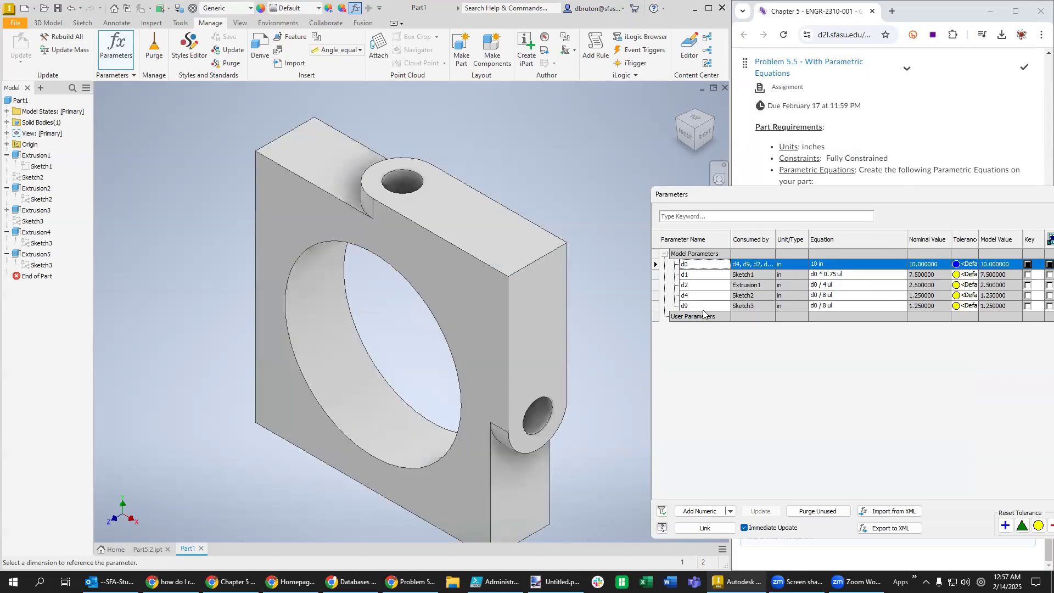
{"action": "left_click", "coordinate": [842, 265]}
{"action": "type", "text": "50"}
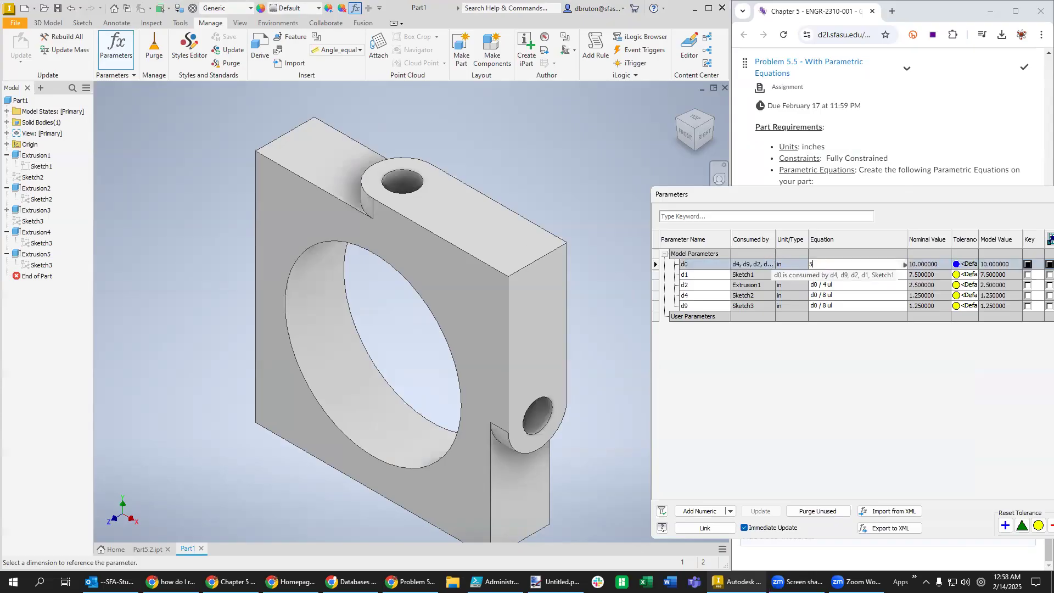
{"action": "key", "text": "Return"}
{"action": "left_click", "coordinate": [679, 103]}
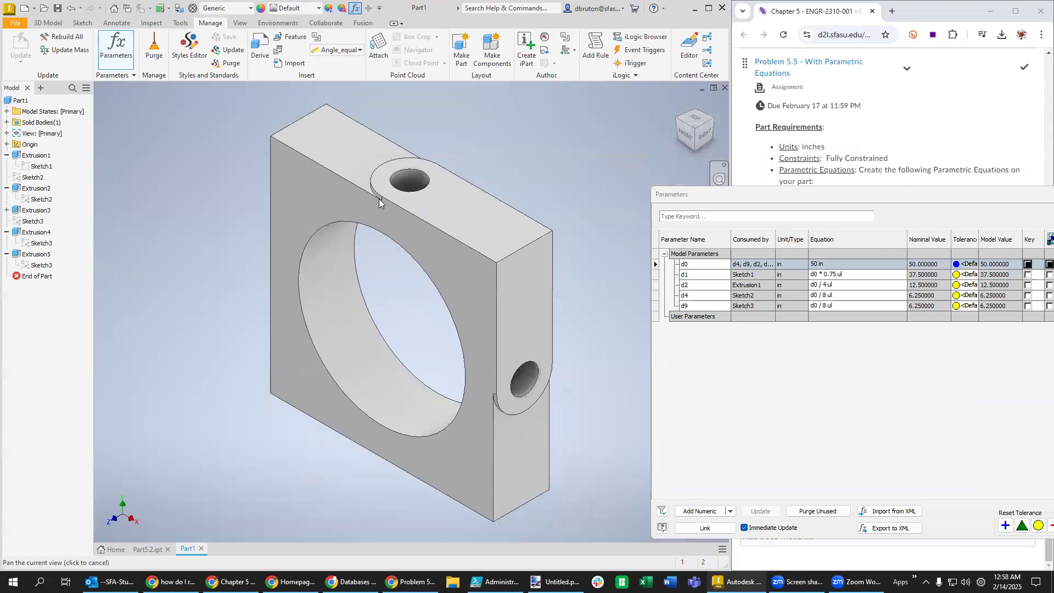
- Set the plate height parameter d0 to 8 in and close the parameter table
{"action": "left_click", "coordinate": [829, 264]}
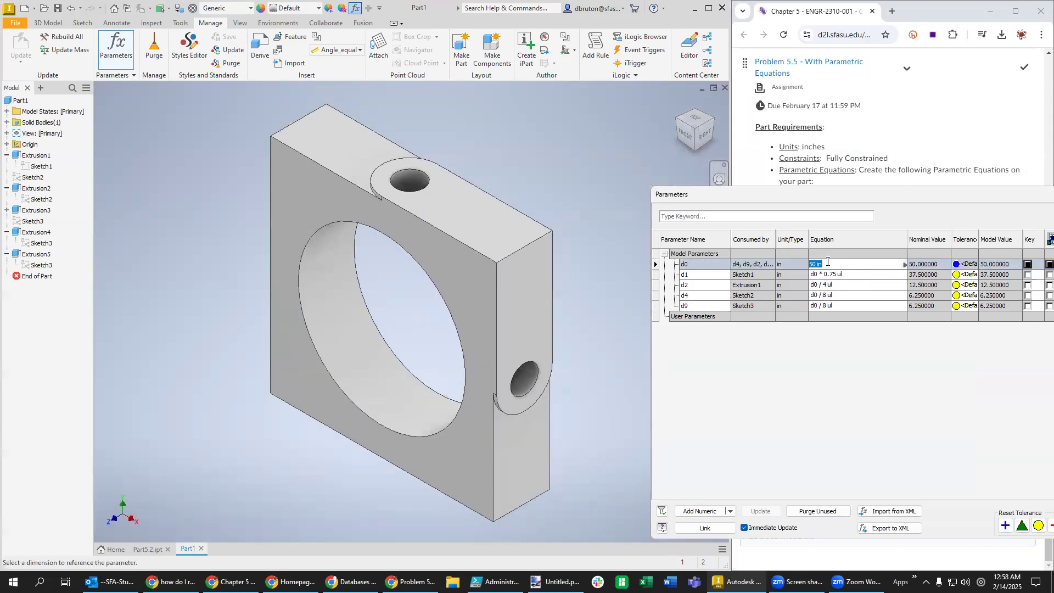
{"action": "double_click", "coordinate": [829, 264]}
{"action": "type", "text": "8"}
{"action": "key", "text": "Return"}
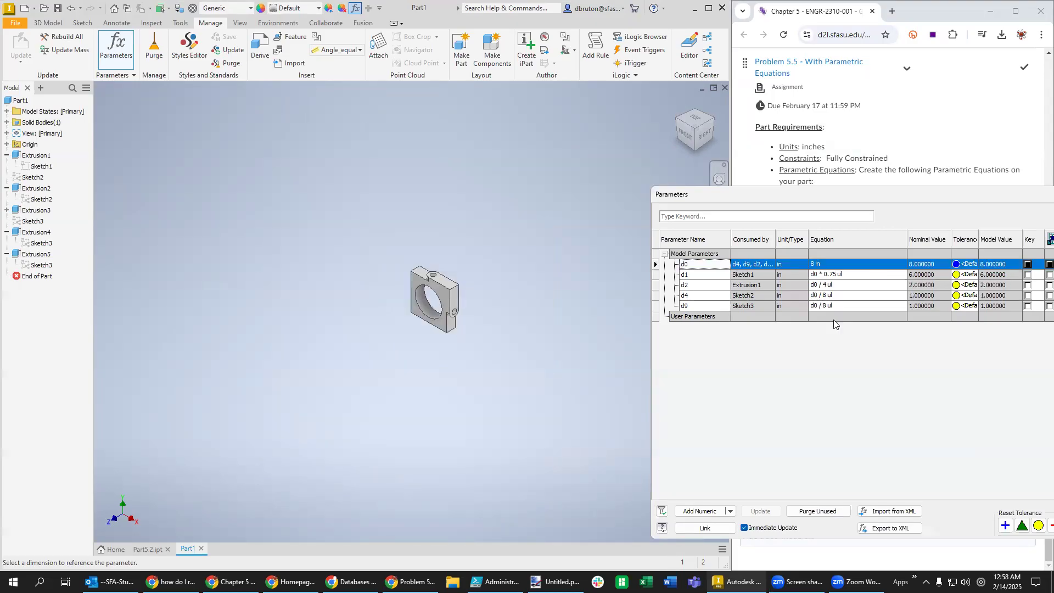
{"action": "left_click", "coordinate": [680, 105]}
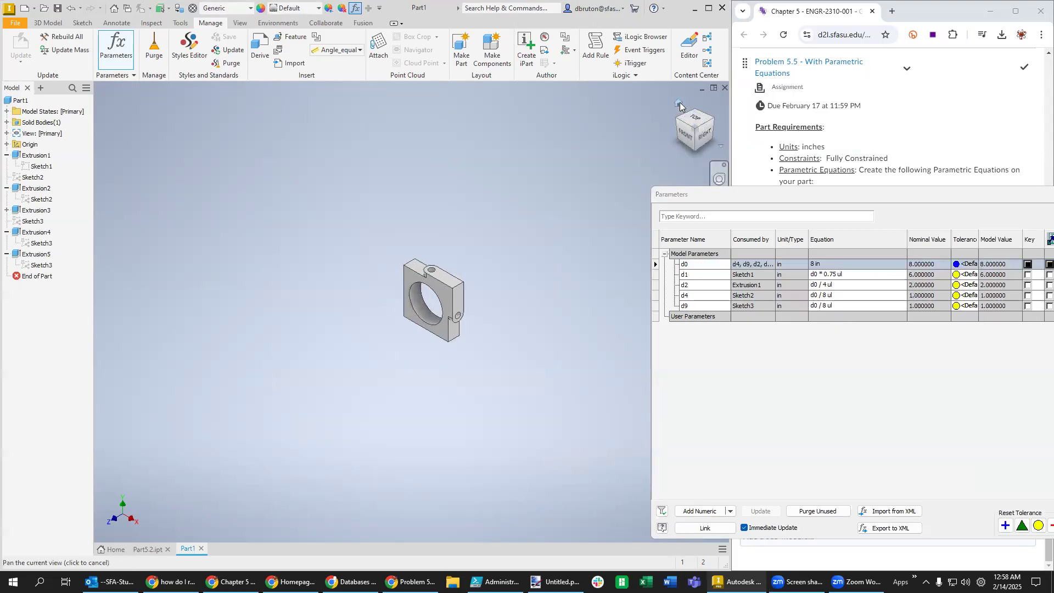
{"action": "key", "text": "Escape"}
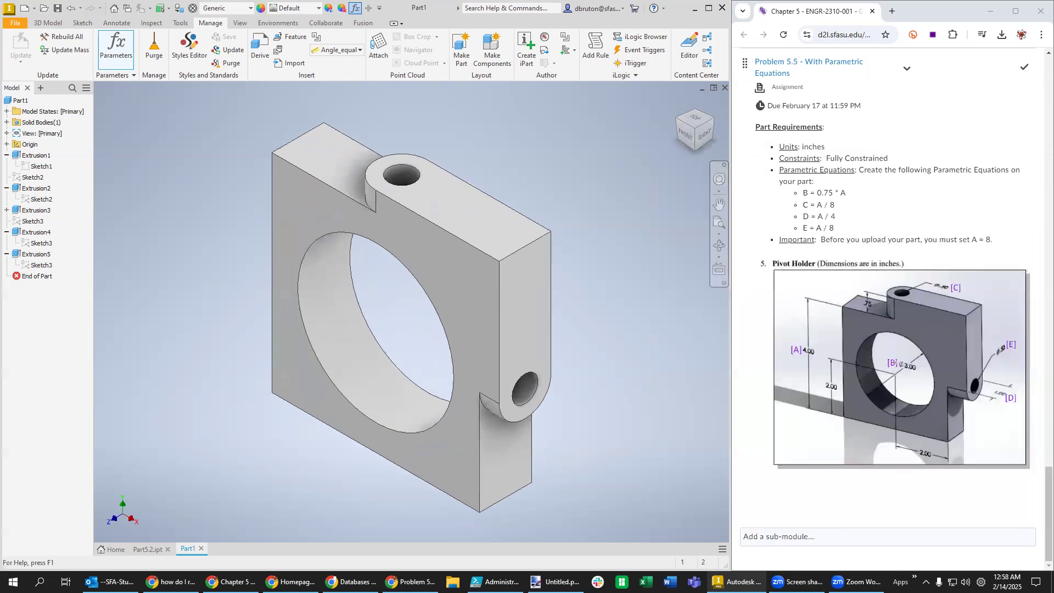
- Start Promote Dimensions and select the base plate extrusion, Extrusion1, as the source geometry
{"action": "left_click", "coordinate": [118, 24]}
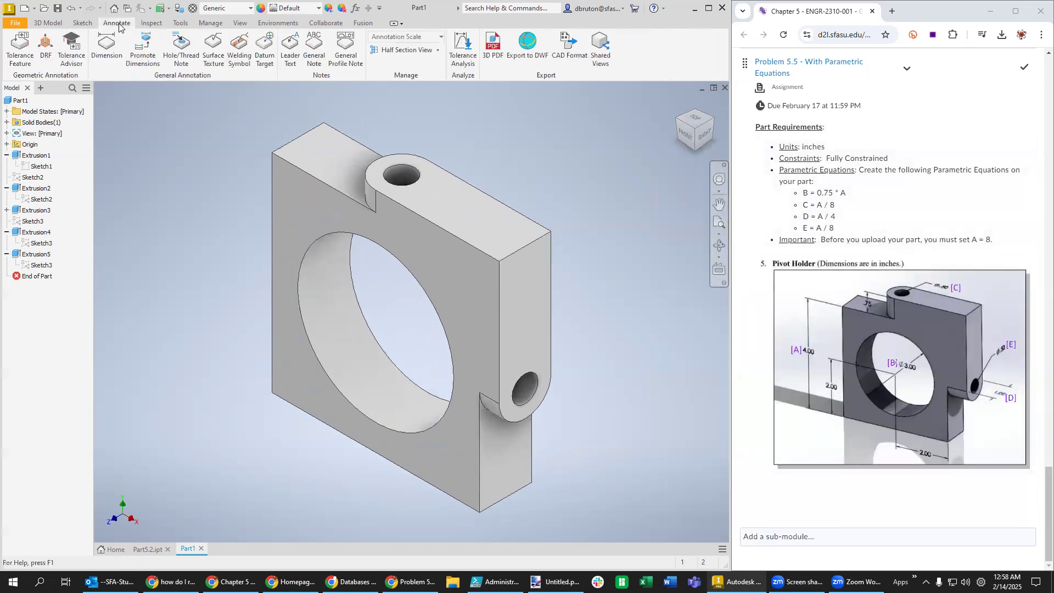
{"action": "left_click", "coordinate": [182, 51]}
{"action": "left_click", "coordinate": [143, 49]}
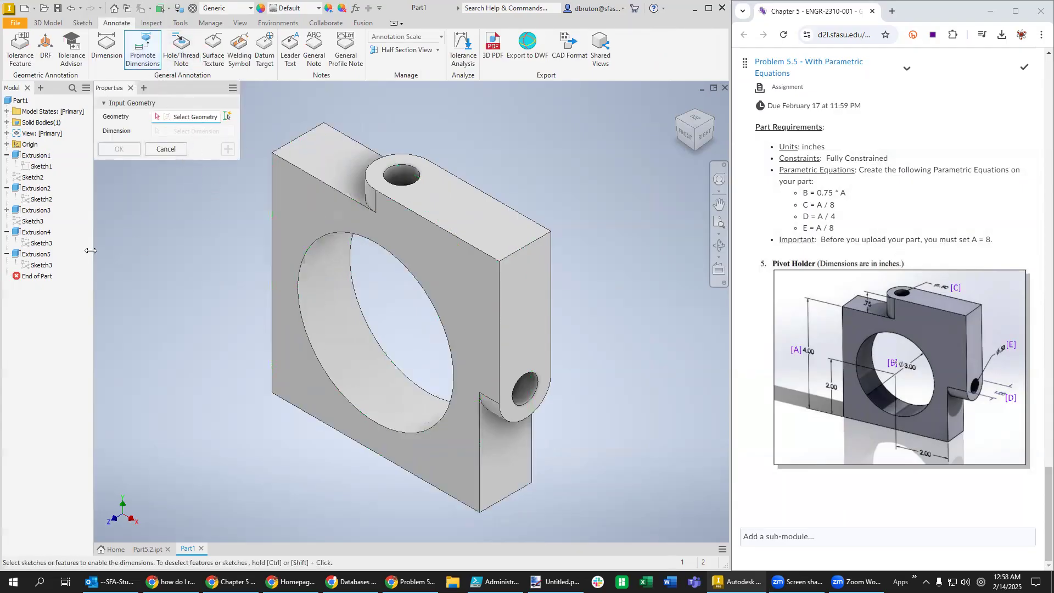
{"action": "left_click", "coordinate": [6, 155]}
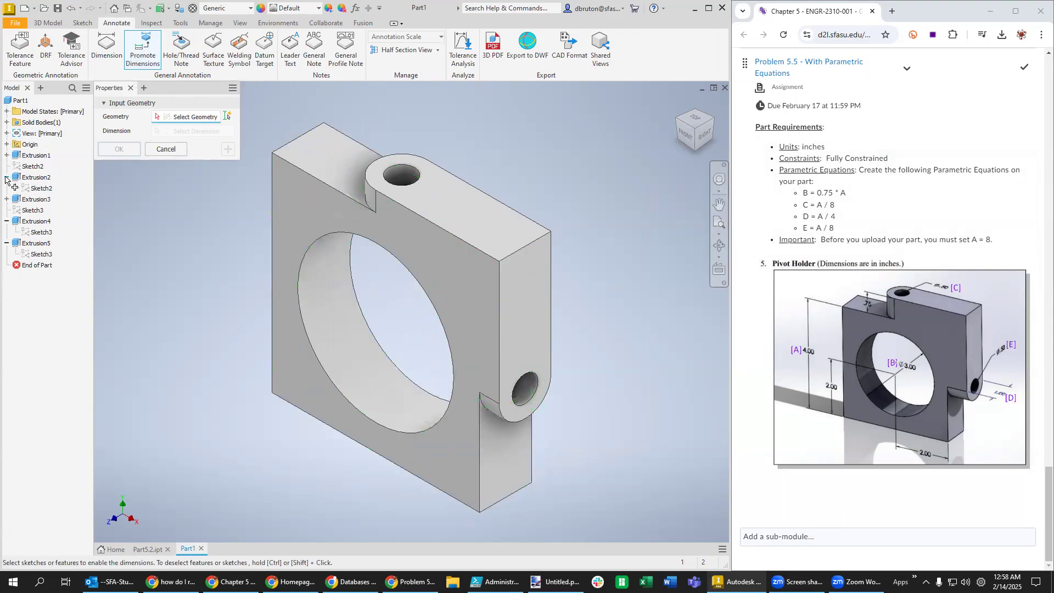
{"action": "left_click", "coordinate": [6, 178]}
{"action": "left_click", "coordinate": [7, 210]}
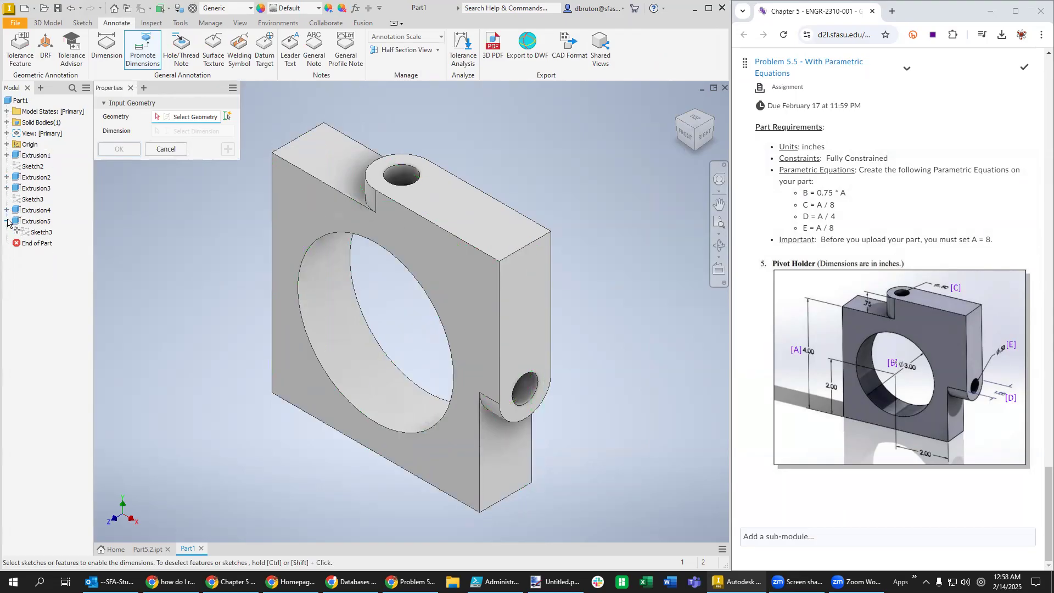
{"action": "left_click", "coordinate": [44, 232]}
{"action": "left_click", "coordinate": [46, 236], "text": "ctrl"}
{"action": "left_click", "coordinate": [33, 156]}
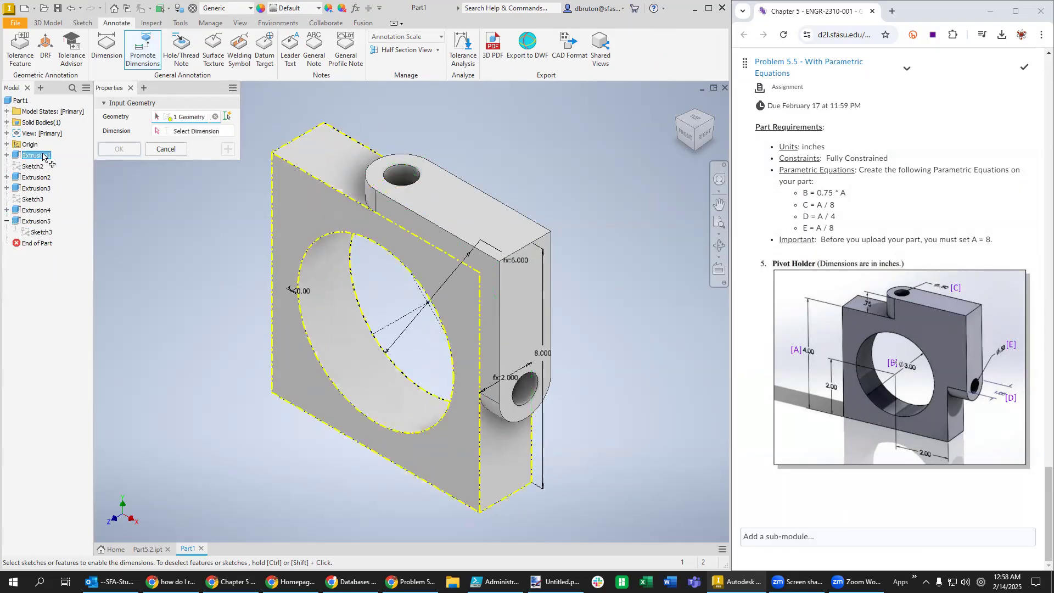
- Promote all dimensions of the base plate and the tab and hole extrusions, and delete the angle annotation at the side hole
{"action": "left_click", "coordinate": [229, 117]}
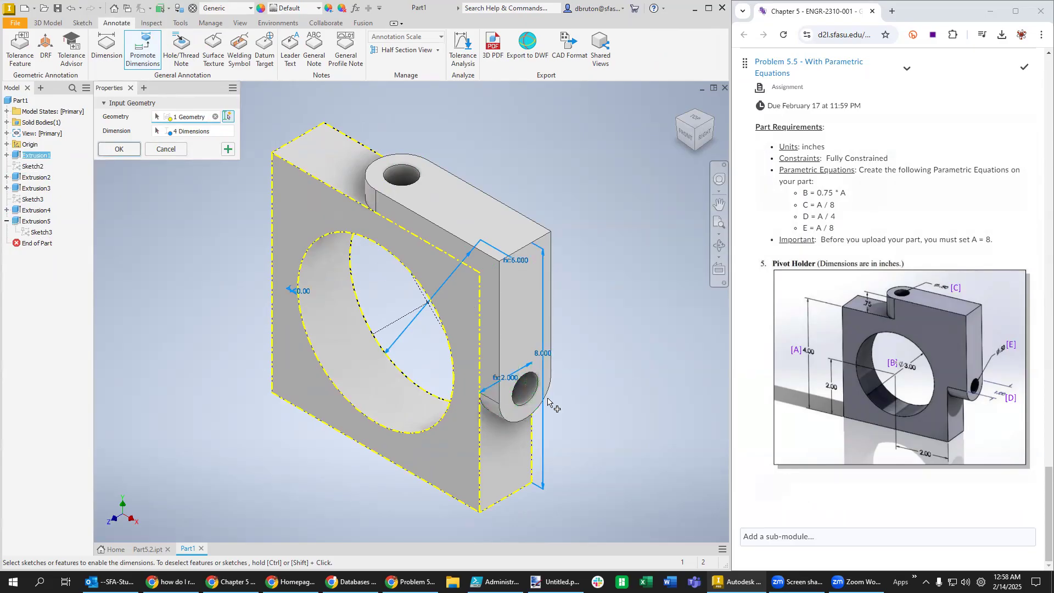
{"action": "left_click", "coordinate": [39, 178]}
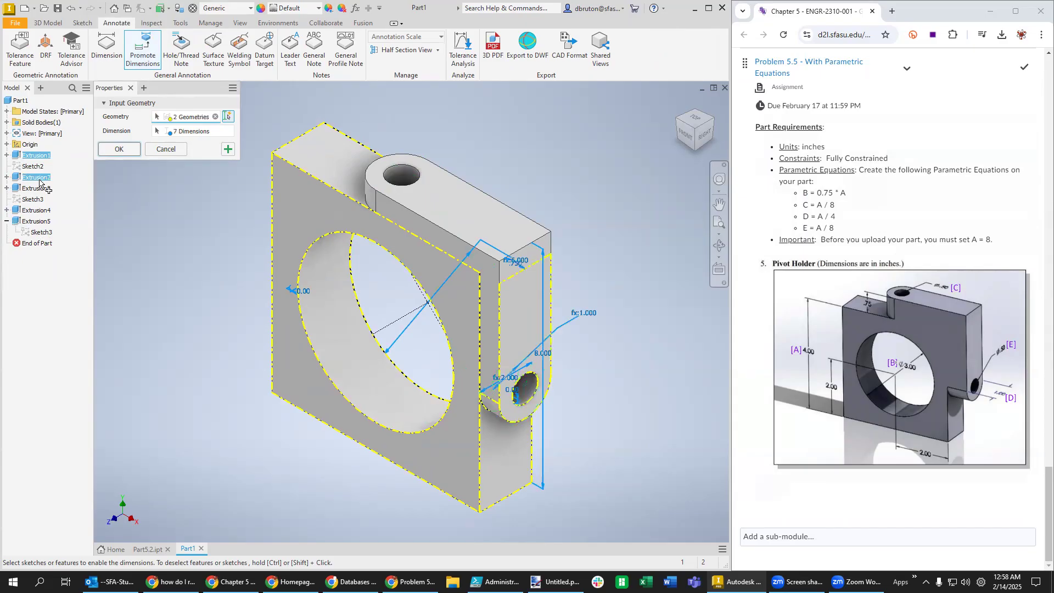
{"action": "left_click", "coordinate": [44, 189]}
{"action": "left_click", "coordinate": [36, 222]}
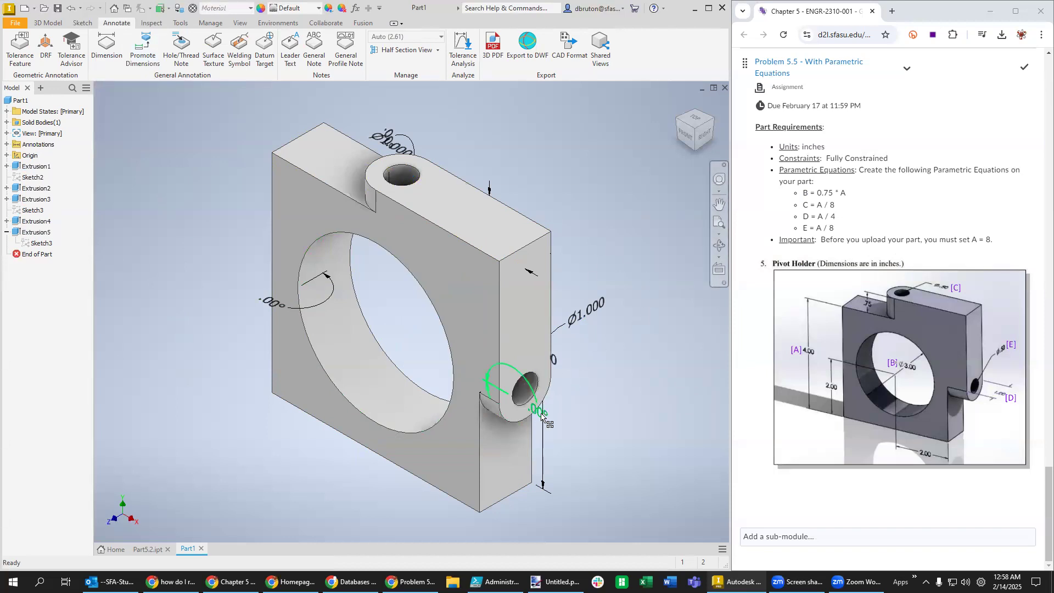
{"action": "key", "text": "Delete"}
- Set the document's linear dimension display precision to two decimal places (2.12)
{"action": "left_click", "coordinate": [180, 24]}
{"action": "left_click", "coordinate": [205, 51]}
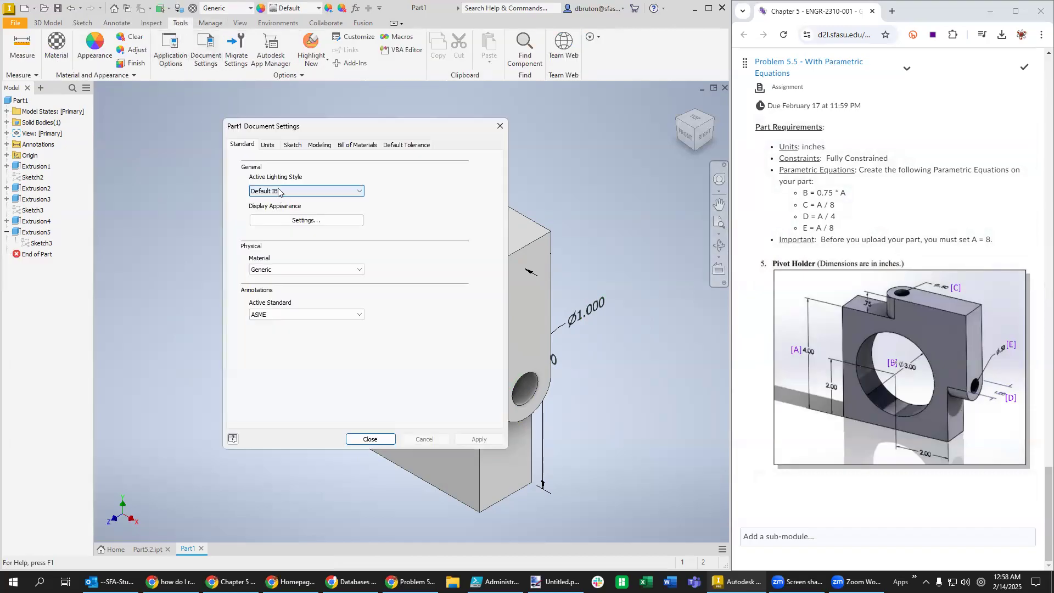
{"action": "left_click", "coordinate": [269, 146]}
{"action": "left_click", "coordinate": [306, 256]}
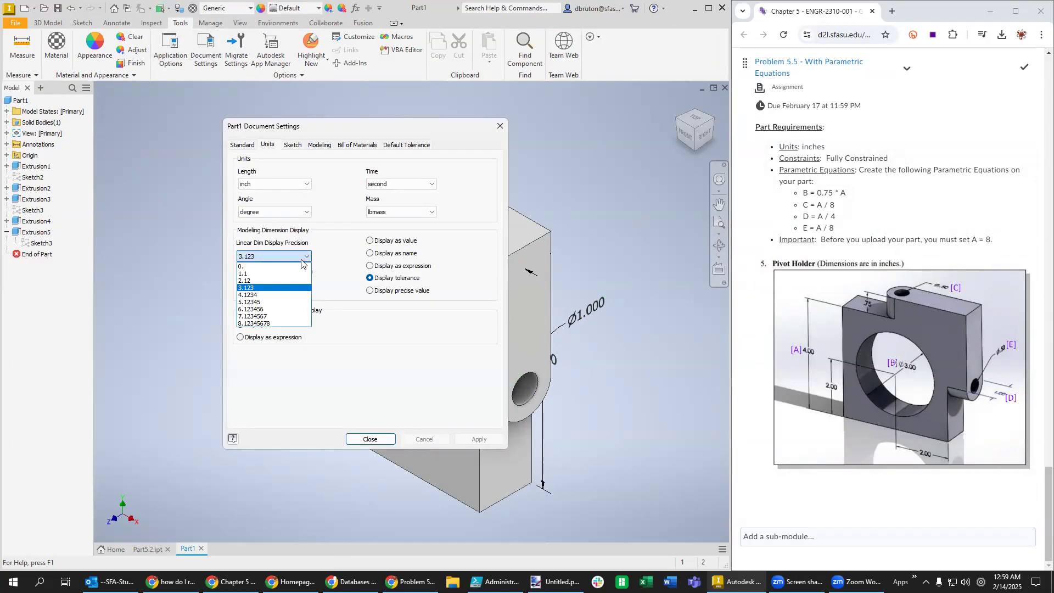
{"action": "left_click", "coordinate": [285, 281]}
{"action": "left_click", "coordinate": [370, 438]}
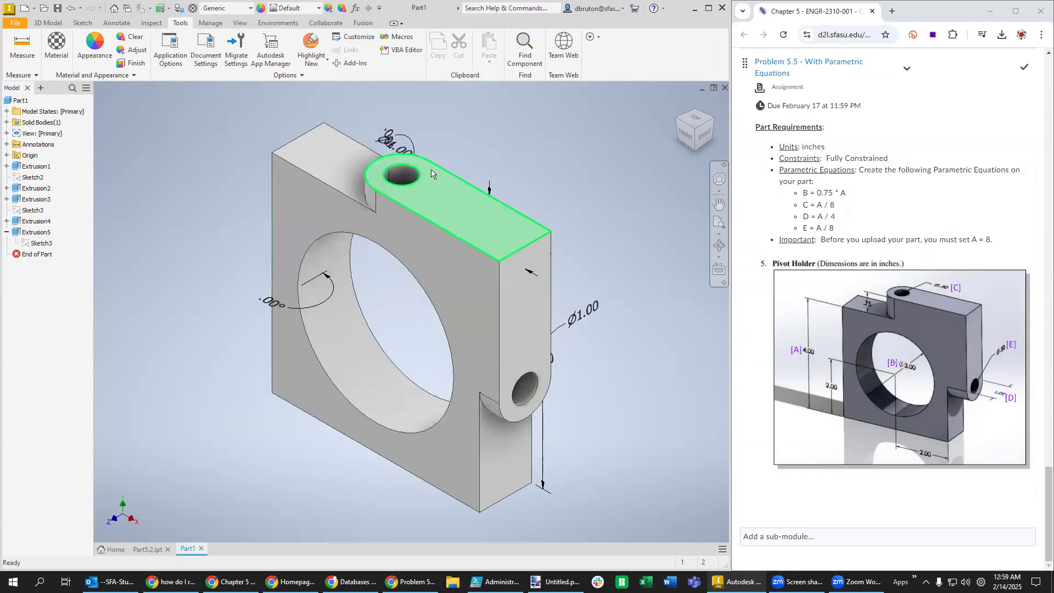
- Inspect the promoted dimension annotations at the top hole and on the back face of the part
{"action": "left_click", "coordinate": [409, 157]}
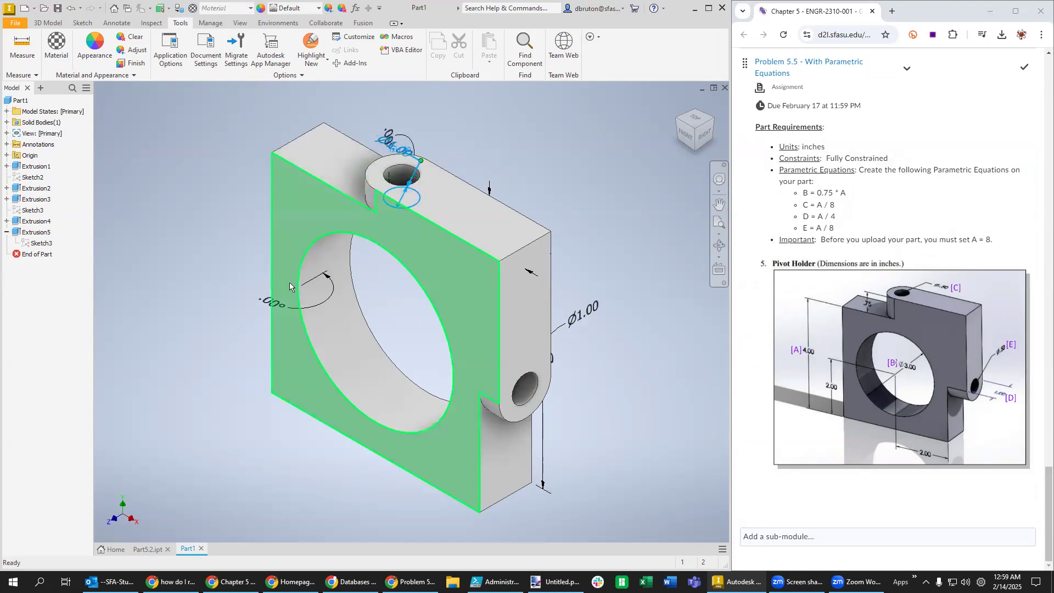
{"action": "key", "text": "Escape"}
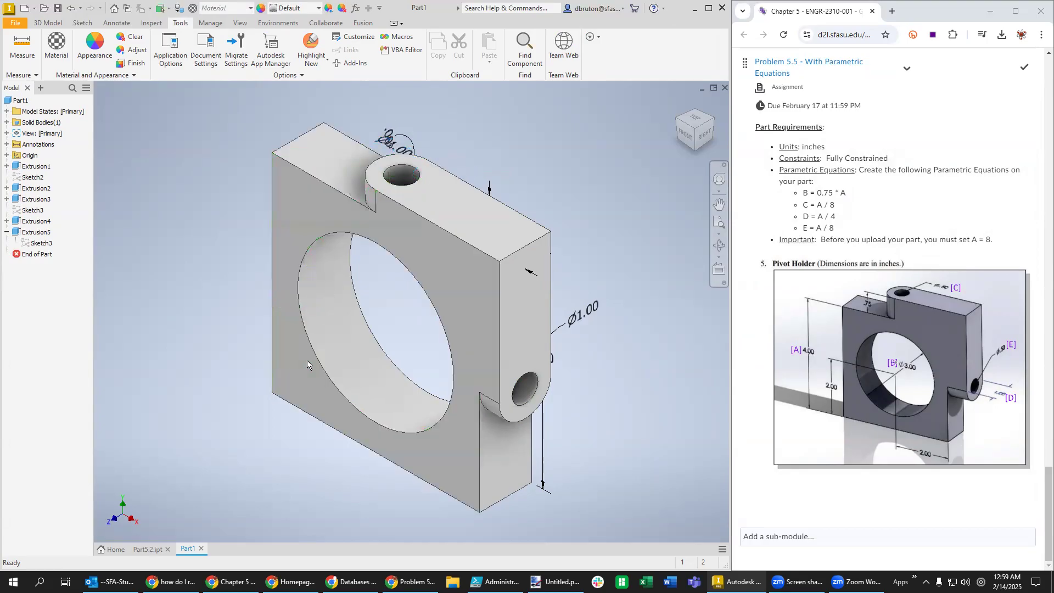
{"action": "middle_click_drag", "start_coordinate": [617, 455], "coordinate": [506, 506], "text": "shift"}
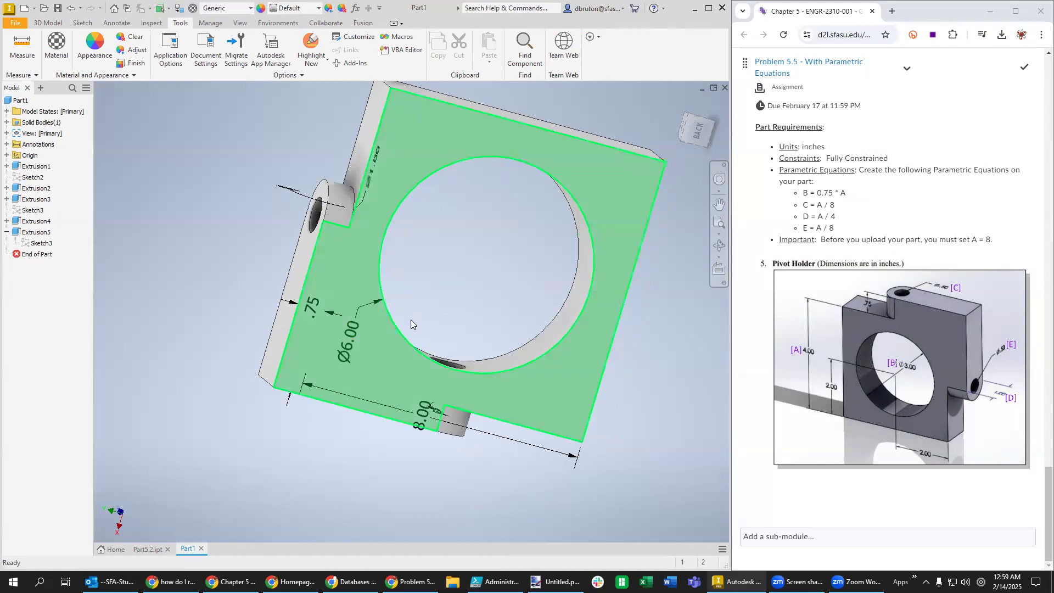
{"action": "left_click", "coordinate": [696, 131]}
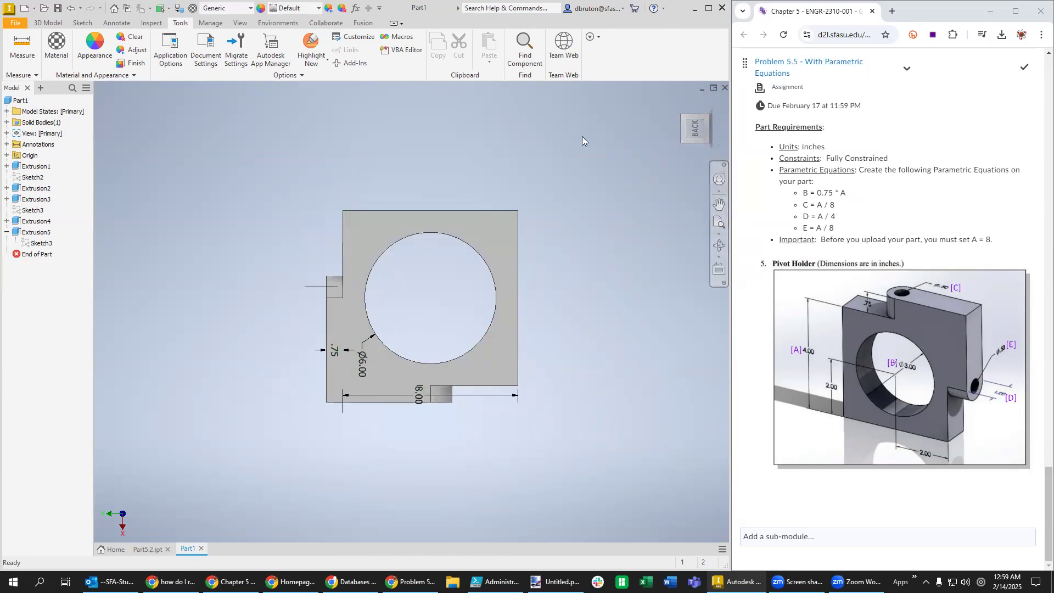
{"action": "key", "text": "F6"}
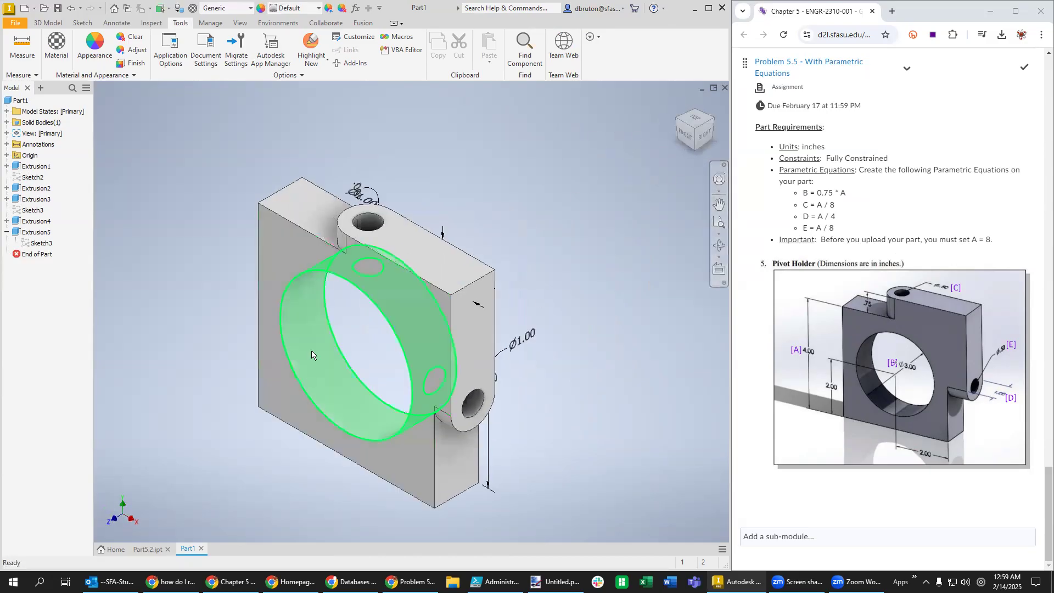